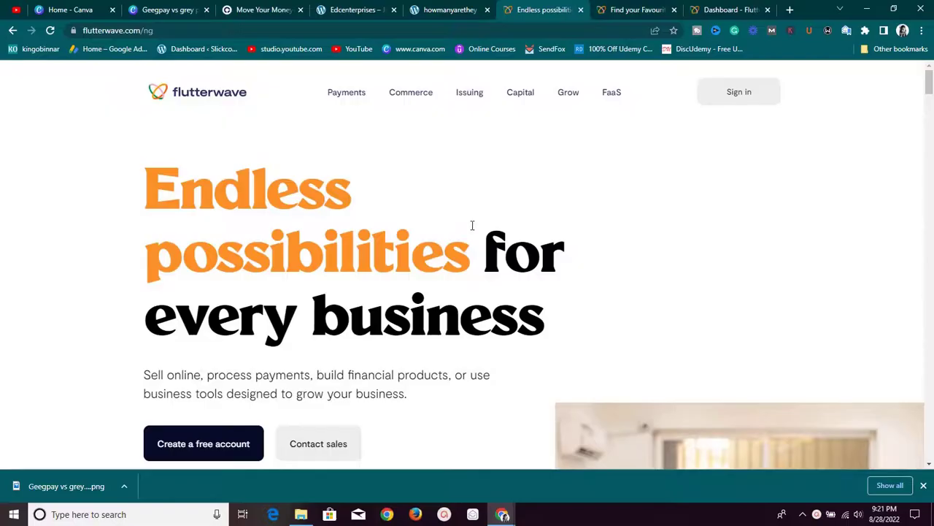
Step: Look through the Flutterwave homepage, including the trusted businesses and the checkout and transfer features
{"action": "scroll", "coordinate": [429, 251], "scroll_direction": "down", "scroll_amount": 2}
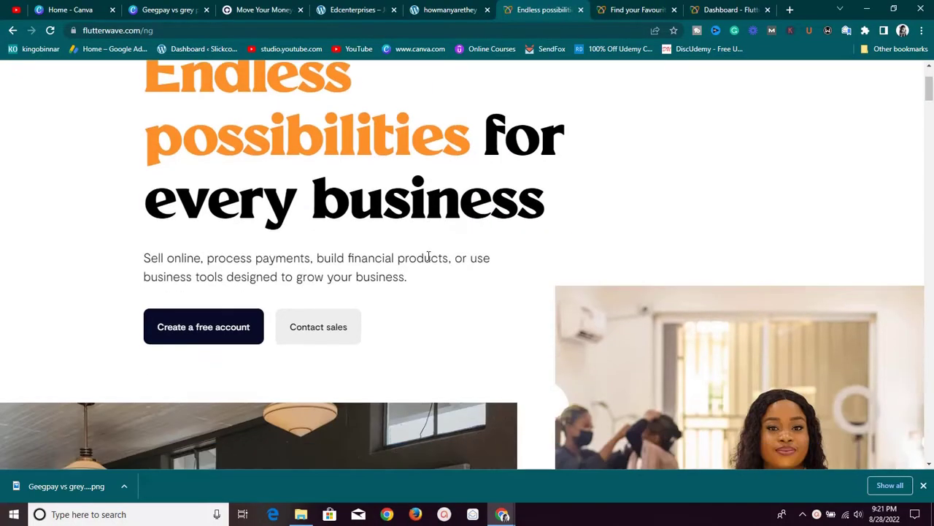
{"action": "scroll", "coordinate": [430, 251], "scroll_direction": "up", "scroll_amount": 2}
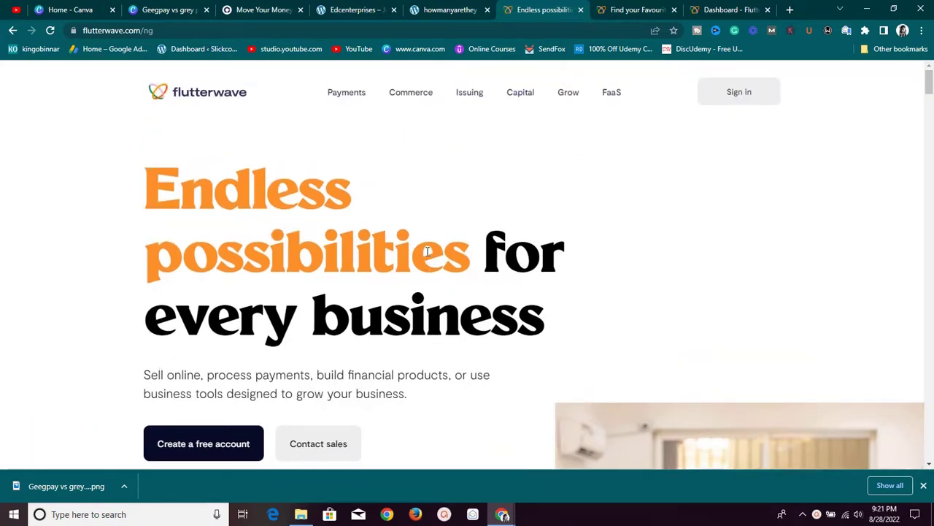
{"action": "scroll", "coordinate": [392, 250], "scroll_direction": "down", "scroll_amount": 3}
{"action": "scroll", "coordinate": [394, 248], "scroll_direction": "up", "scroll_amount": 3}
{"action": "scroll", "coordinate": [429, 244], "scroll_direction": "down", "scroll_amount": 5}
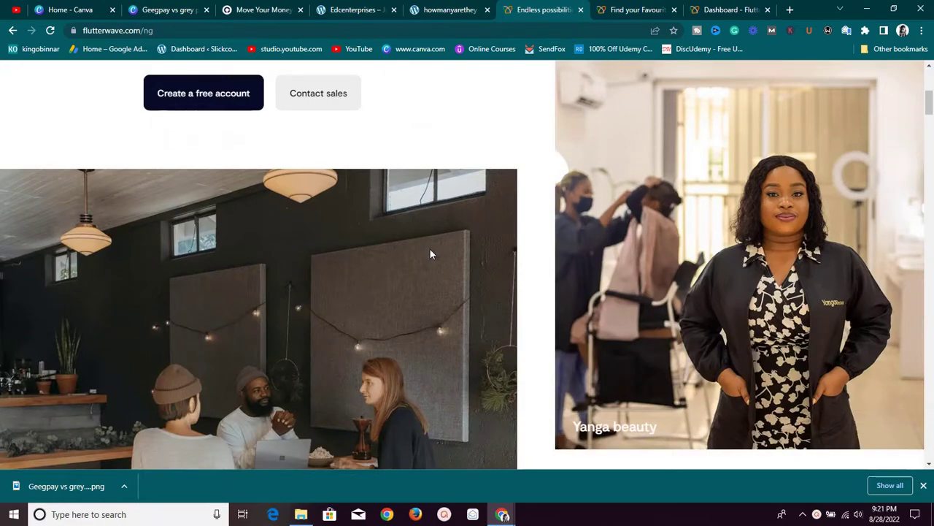
{"action": "scroll", "coordinate": [430, 250], "scroll_direction": "down", "scroll_amount": 3}
{"action": "scroll", "coordinate": [430, 250], "scroll_direction": "down", "scroll_amount": 7}
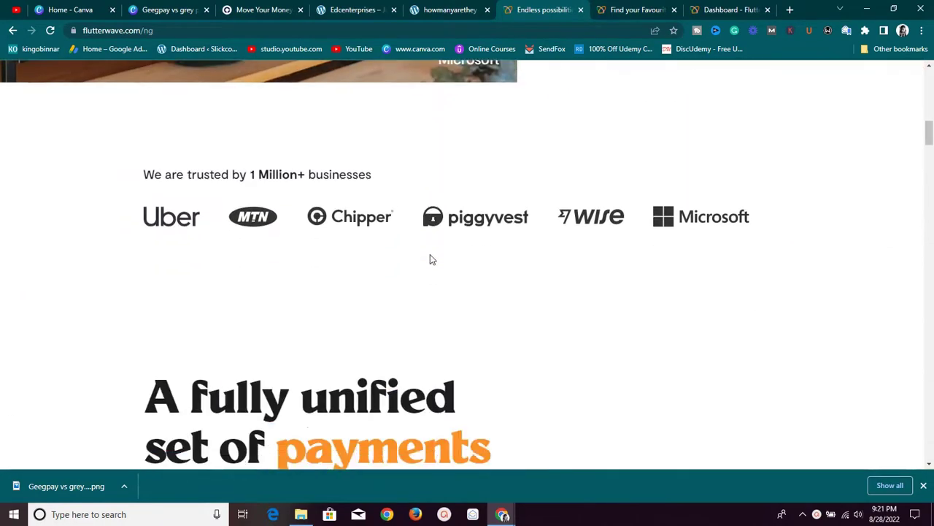
{"action": "scroll", "coordinate": [430, 258], "scroll_direction": "down", "scroll_amount": 7}
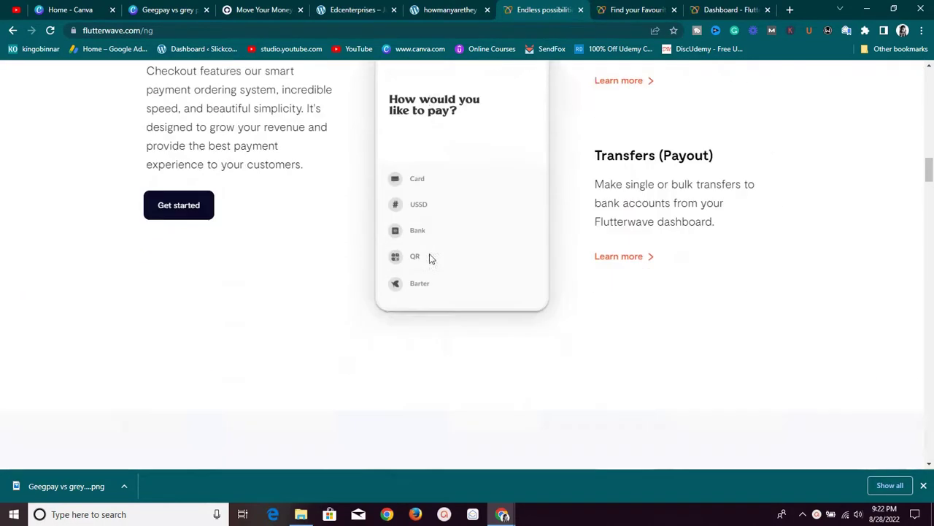
{"action": "scroll", "coordinate": [430, 257], "scroll_direction": "up", "scroll_amount": 2}
{"action": "scroll", "coordinate": [430, 251], "scroll_direction": "up", "scroll_amount": 9}
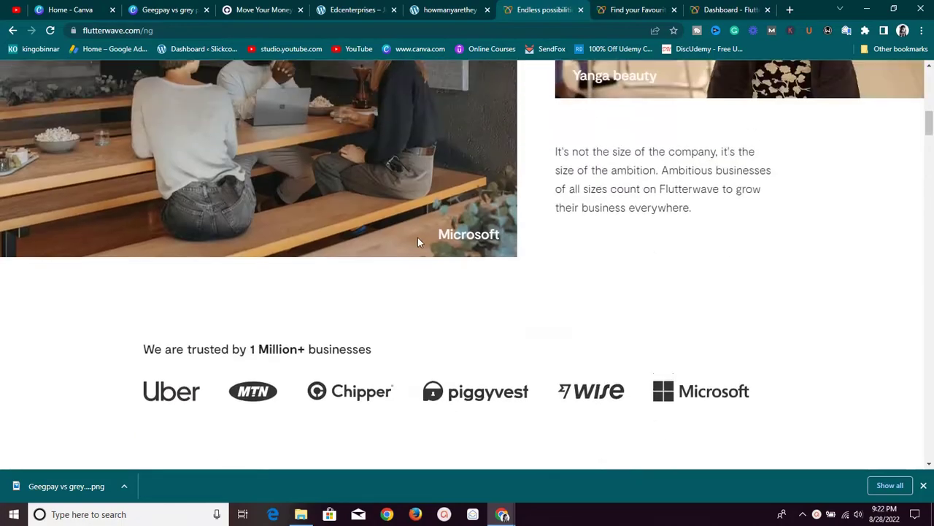
{"action": "scroll", "coordinate": [418, 243], "scroll_direction": "up", "scroll_amount": 7}
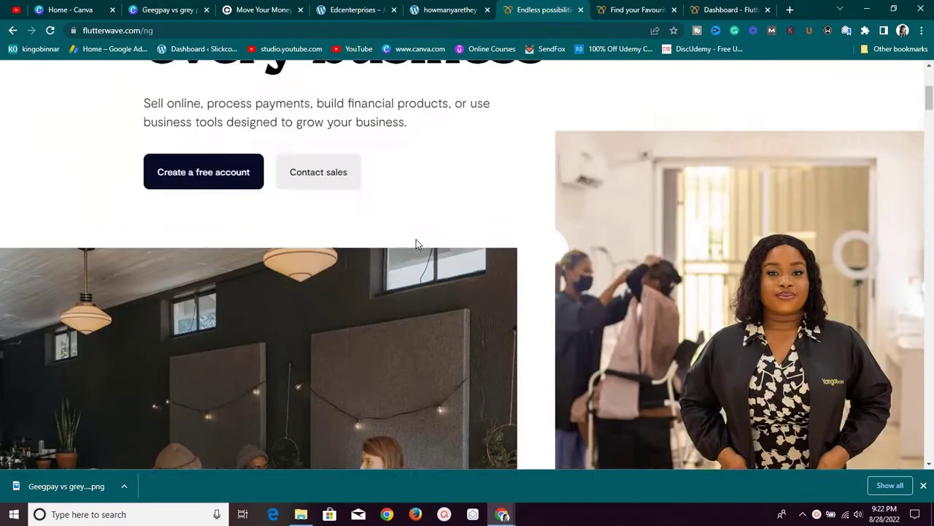
{"action": "scroll", "coordinate": [418, 243], "scroll_direction": "up", "scroll_amount": 2}
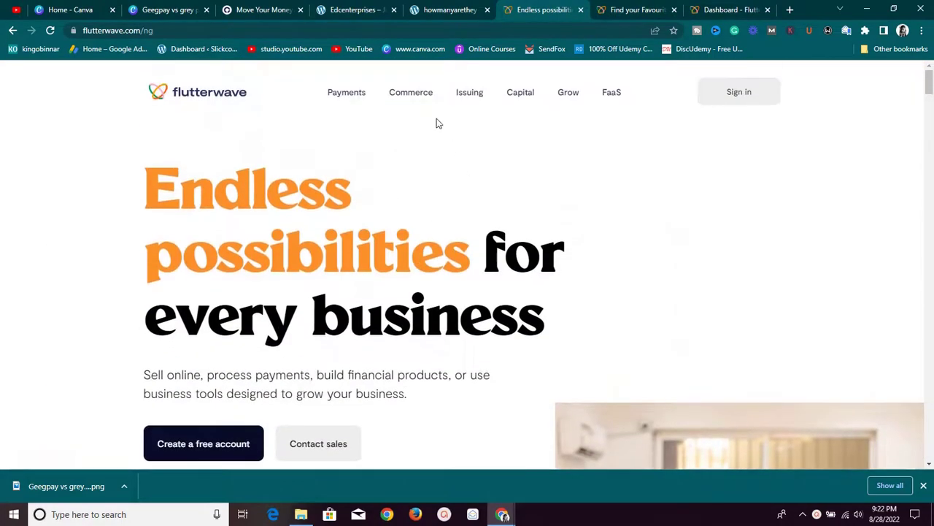
Step: Examine the product options offered under Payments and Commerce on the Flutterwave homepage
{"action": "mouse_move", "coordinate": [355, 92]}
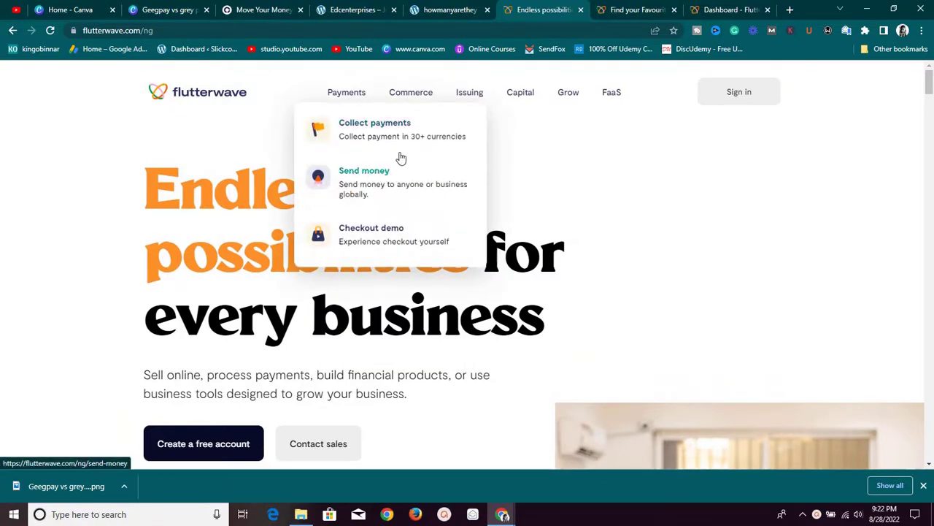
{"action": "mouse_move", "coordinate": [392, 96]}
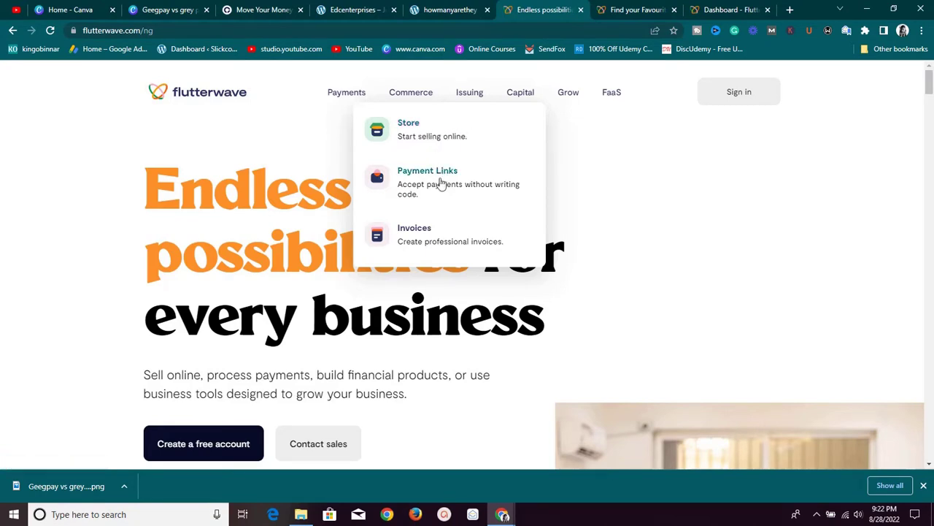
{"action": "left_click", "coordinate": [390, 188]}
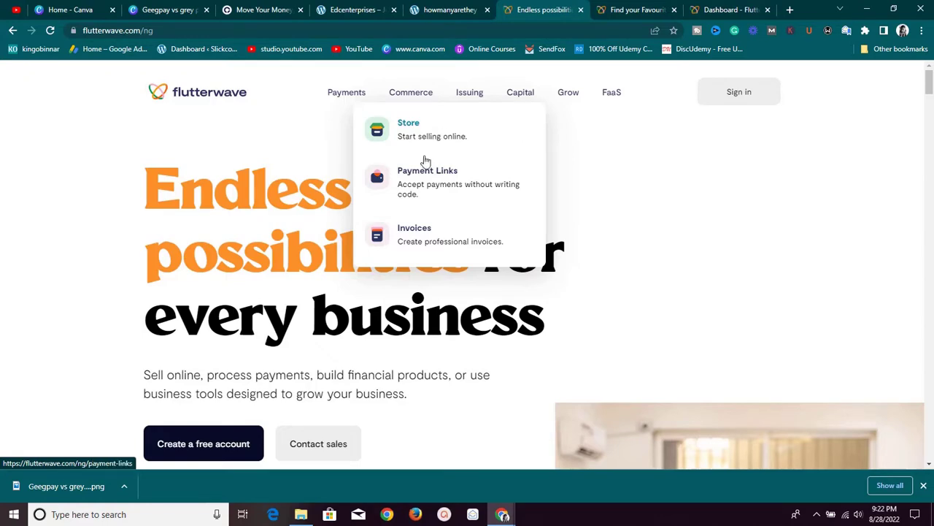
{"action": "scroll", "coordinate": [584, 210], "scroll_direction": "down", "scroll_amount": 7}
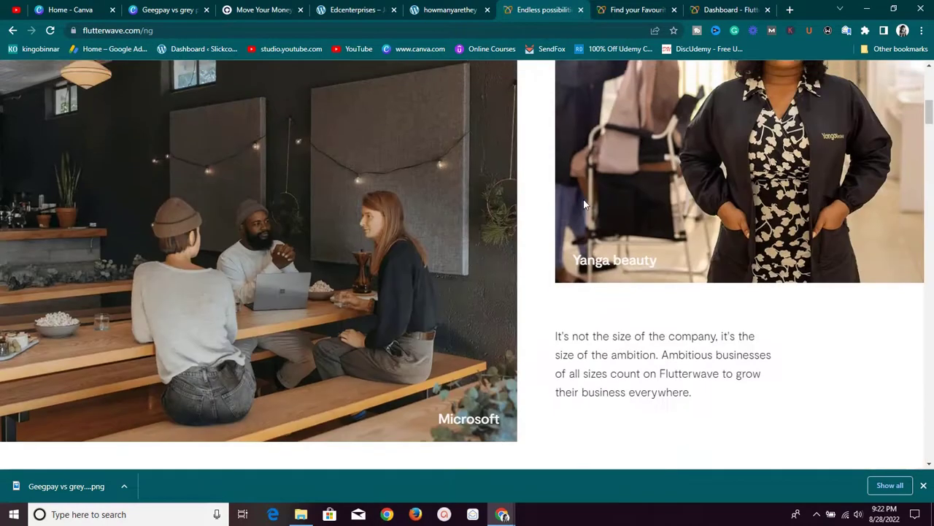
{"action": "scroll", "coordinate": [582, 196], "scroll_direction": "up", "scroll_amount": 6}
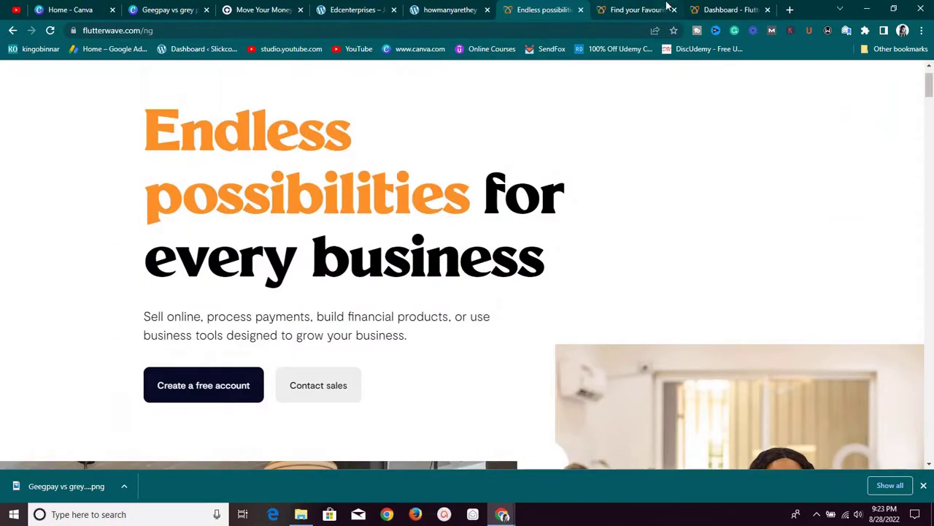
Step: Switch to the Flutterwave dashboard and examine the customer payments on every page of the transactions list
{"action": "left_click", "coordinate": [726, 10]}
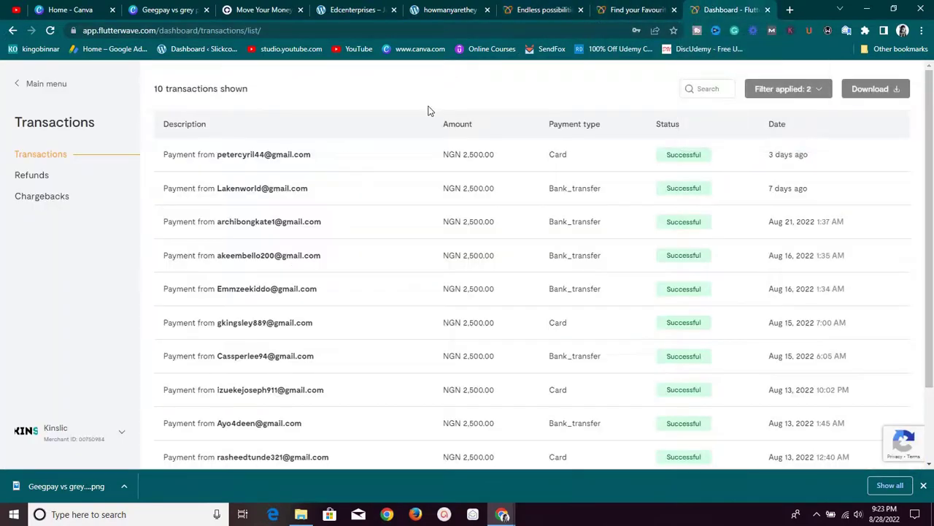
{"action": "scroll", "coordinate": [481, 211], "scroll_direction": "down", "scroll_amount": 3}
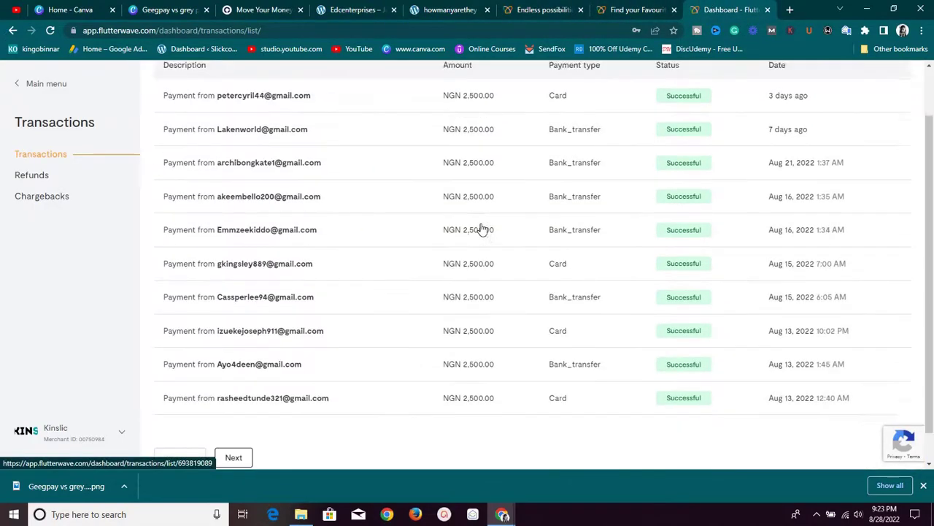
{"action": "scroll", "coordinate": [486, 219], "scroll_direction": "up", "scroll_amount": 3}
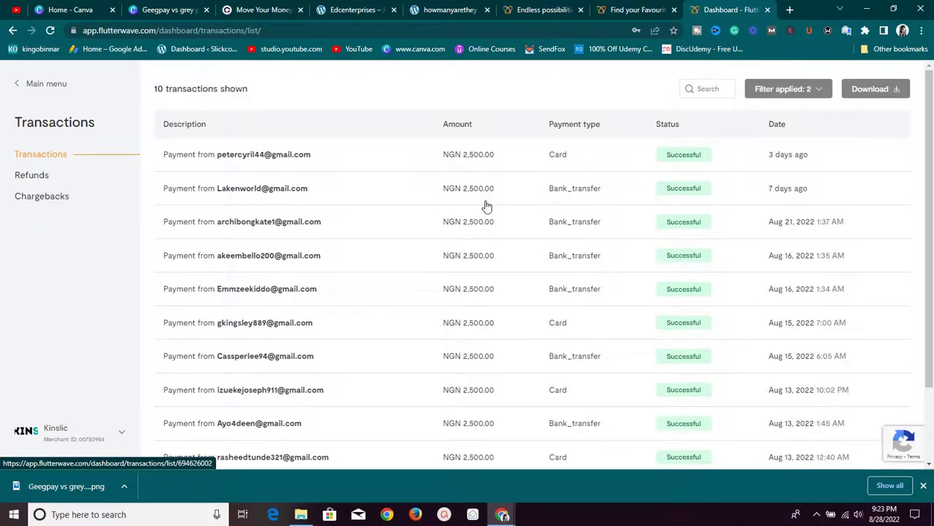
{"action": "scroll", "coordinate": [486, 270], "scroll_direction": "down", "scroll_amount": 3}
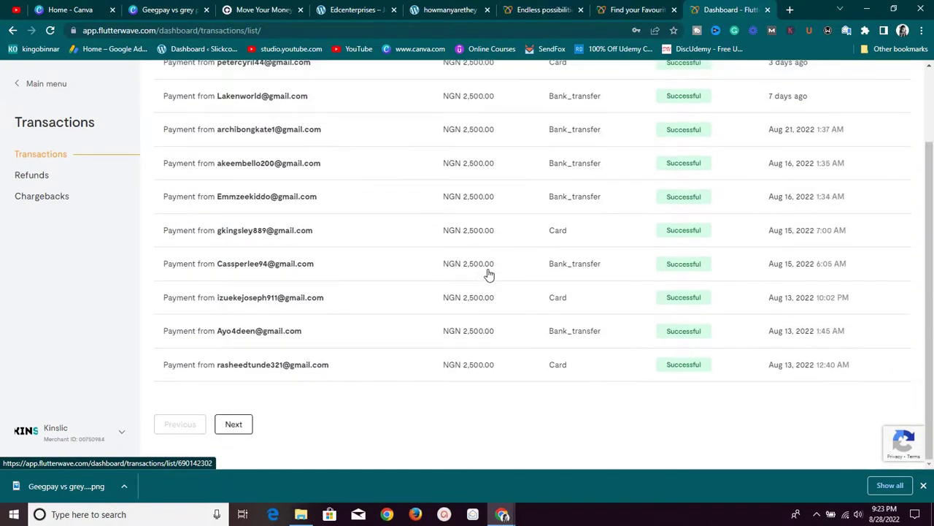
{"action": "left_click", "coordinate": [236, 424]}
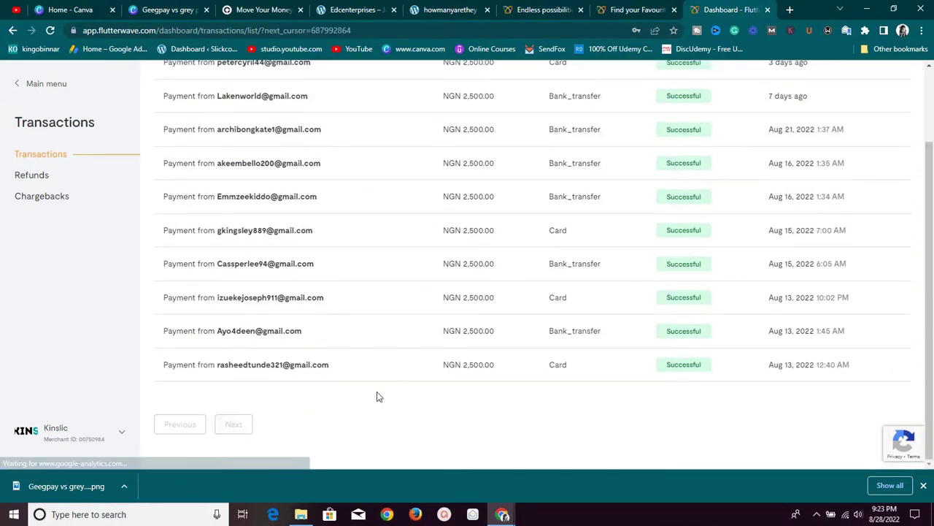
{"action": "scroll", "coordinate": [419, 366], "scroll_direction": "up", "scroll_amount": 3}
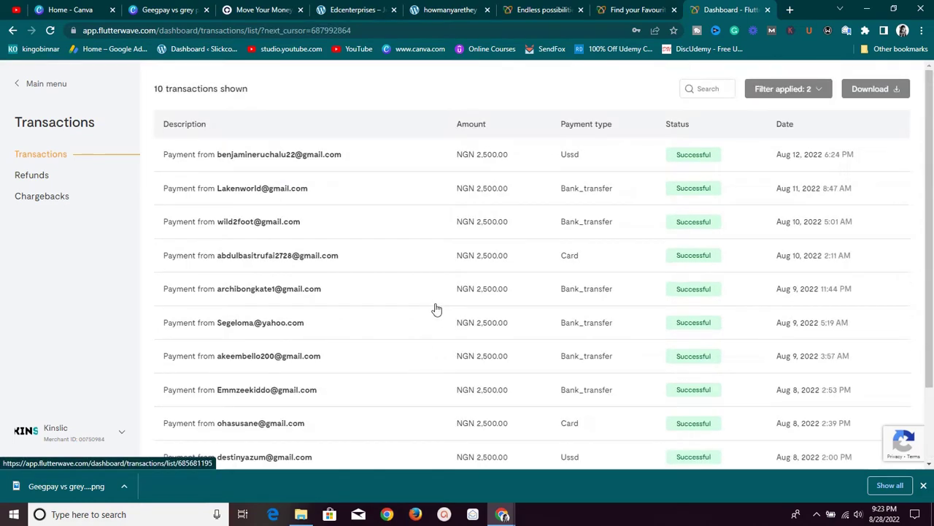
{"action": "scroll", "coordinate": [435, 310], "scroll_direction": "down", "scroll_amount": 2}
{"action": "scroll", "coordinate": [439, 316], "scroll_direction": "up", "scroll_amount": 1}
{"action": "scroll", "coordinate": [438, 316], "scroll_direction": "up", "scroll_amount": 1}
{"action": "scroll", "coordinate": [466, 325], "scroll_direction": "down", "scroll_amount": 3}
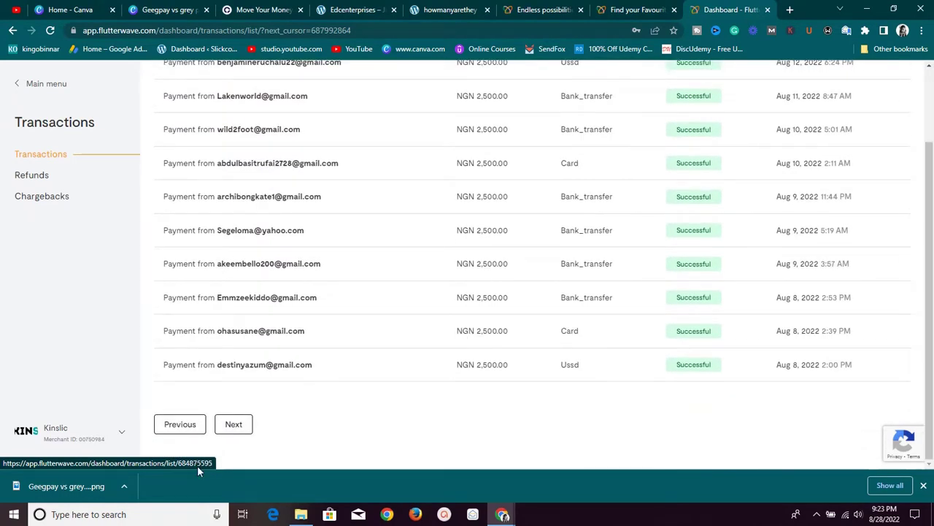
{"action": "left_click", "coordinate": [238, 425]}
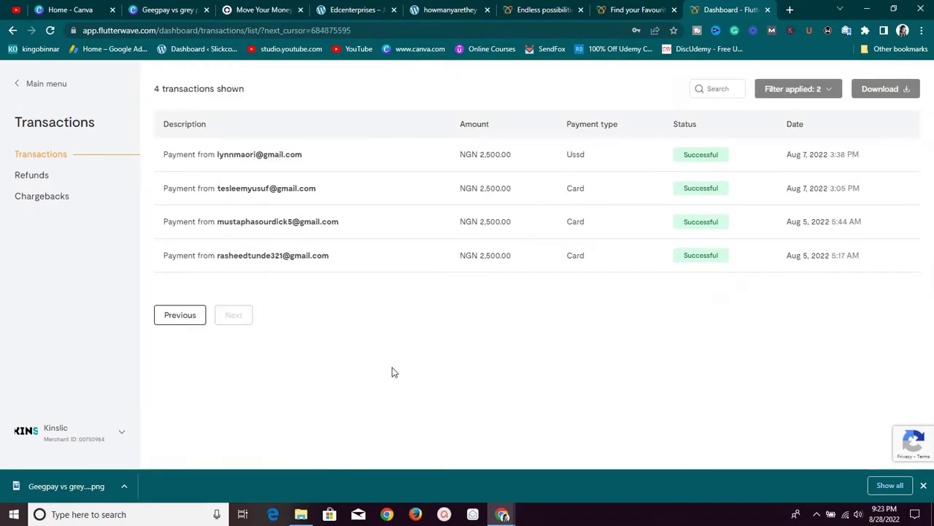
{"action": "left_click", "coordinate": [165, 318]}
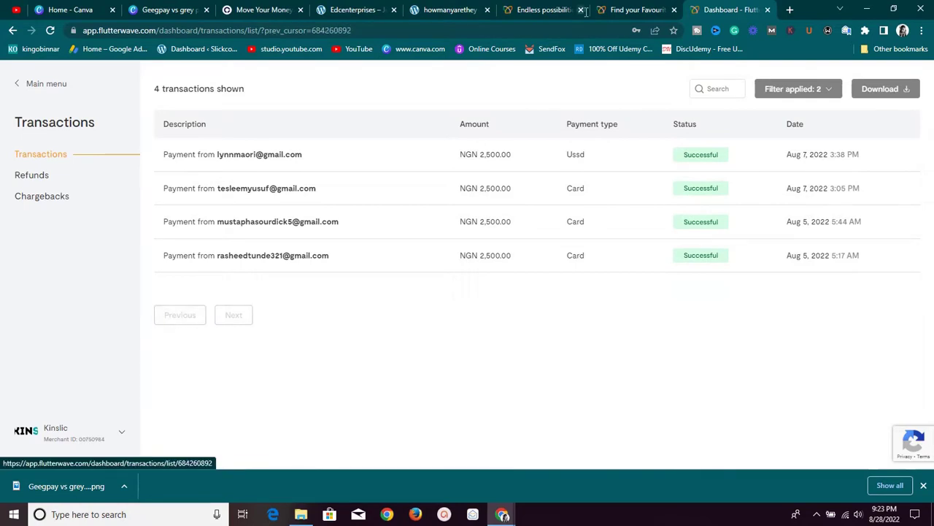
Step: Return to the Flutterwave homepage and open the account sign-in page
{"action": "key", "text": "ctrl+shift+Tab"}
{"action": "key", "text": "ctrl+shift+Tab"}
{"action": "scroll", "coordinate": [381, 249], "scroll_direction": "up", "scroll_amount": 1}
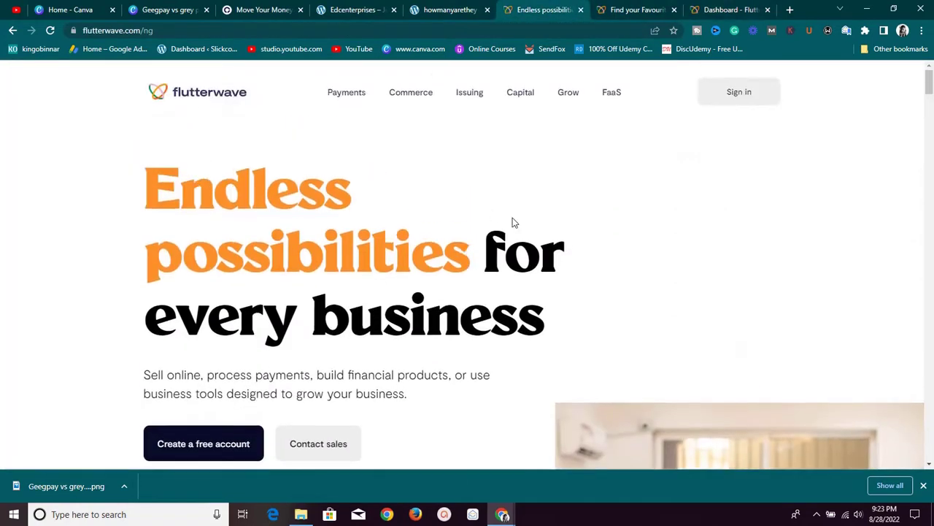
{"action": "left_click", "coordinate": [736, 96]}
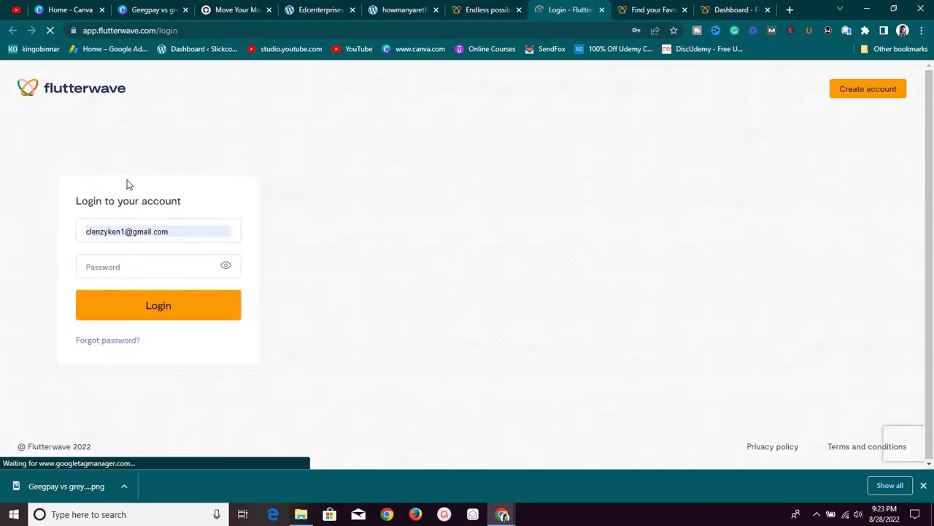
Step: Examine the fields of the account registration form and return to the login form
{"action": "left_click", "coordinate": [858, 93]}
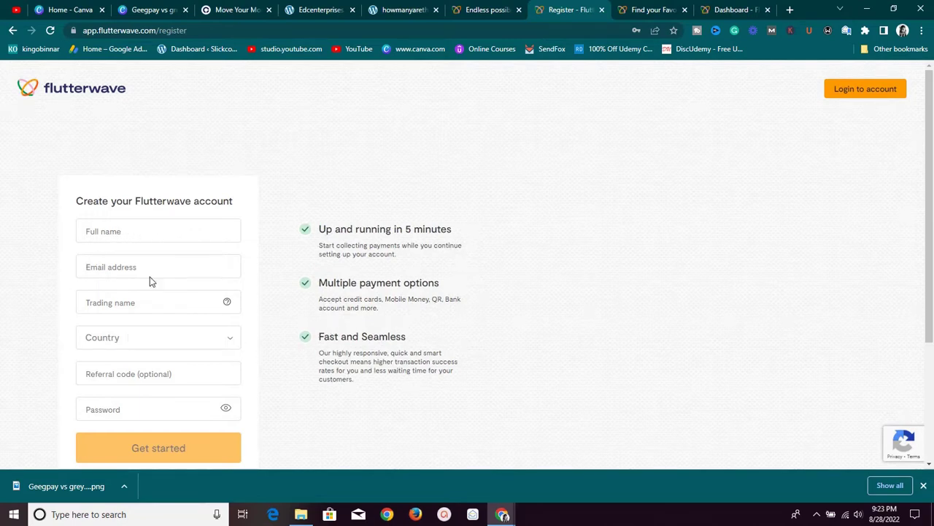
{"action": "scroll", "coordinate": [153, 277], "scroll_direction": "down", "scroll_amount": 2}
{"action": "scroll", "coordinate": [279, 269], "scroll_direction": "up", "scroll_amount": 2}
{"action": "left_click", "coordinate": [838, 96]}
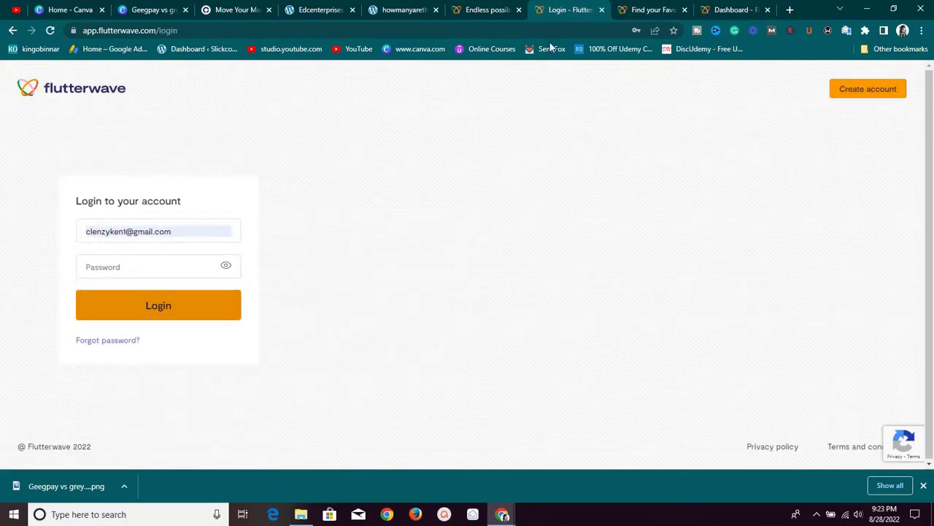
Step: Switch back to the logged-in dashboard and show its Home overview
{"action": "left_click", "coordinate": [722, 9]}
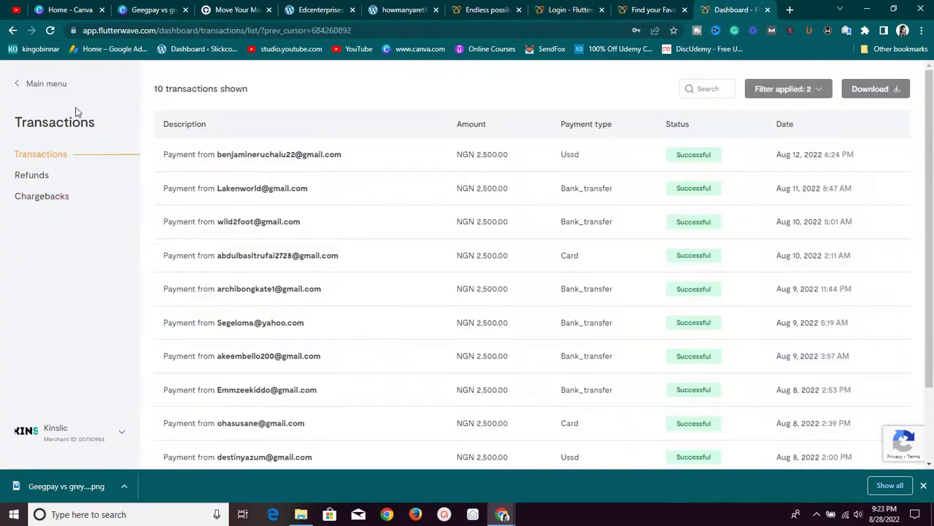
{"action": "left_click_drag", "start_coordinate": [45, 90], "coordinate": [44, 90]}
{"action": "left_click", "coordinate": [48, 86]}
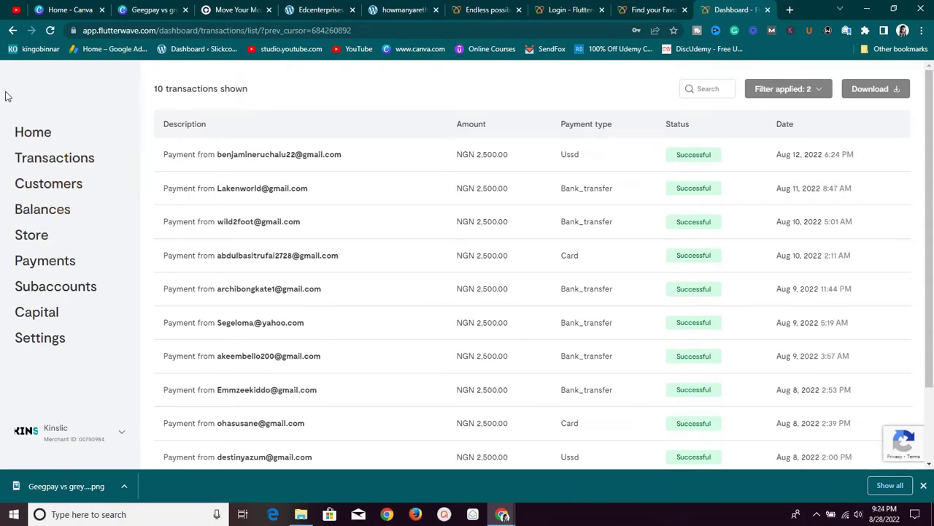
{"action": "left_click", "coordinate": [37, 136]}
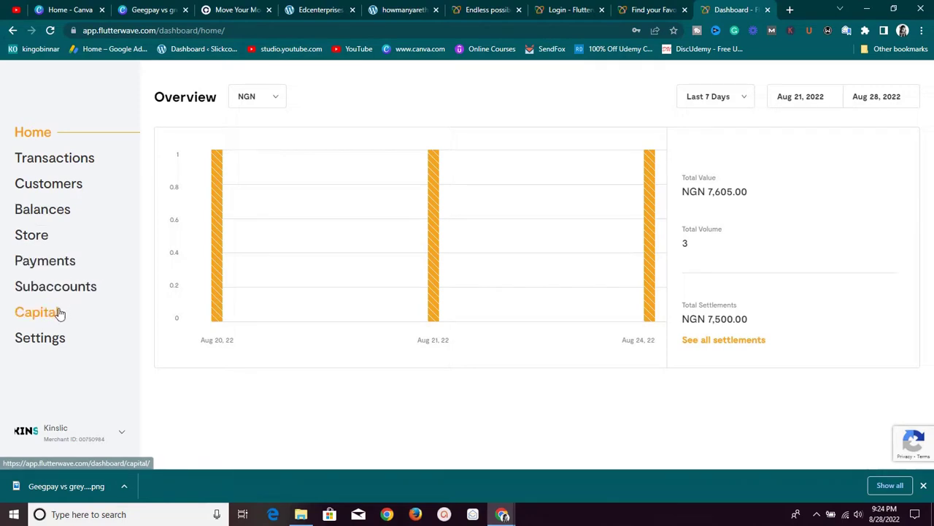
Step: Open the Payments section of the dashboard and show the list of existing payment links
{"action": "left_click", "coordinate": [41, 269]}
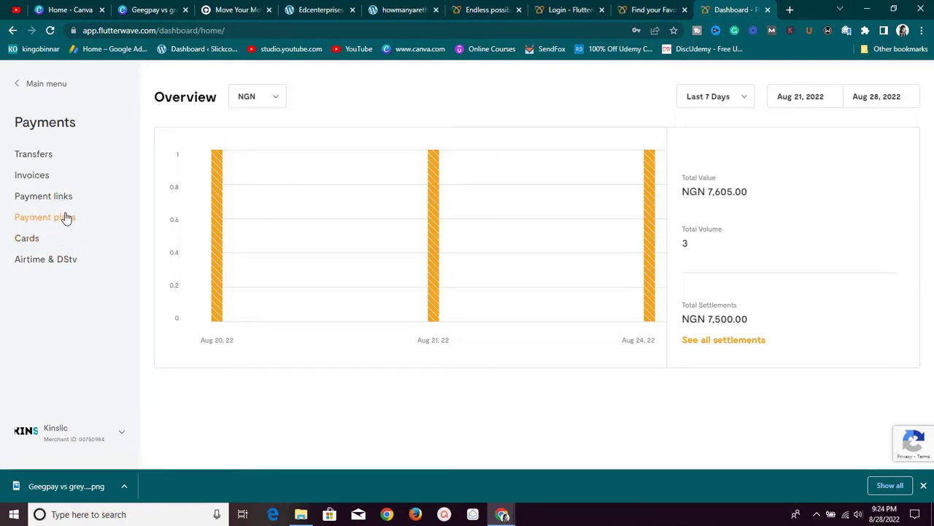
{"action": "left_click", "coordinate": [32, 84]}
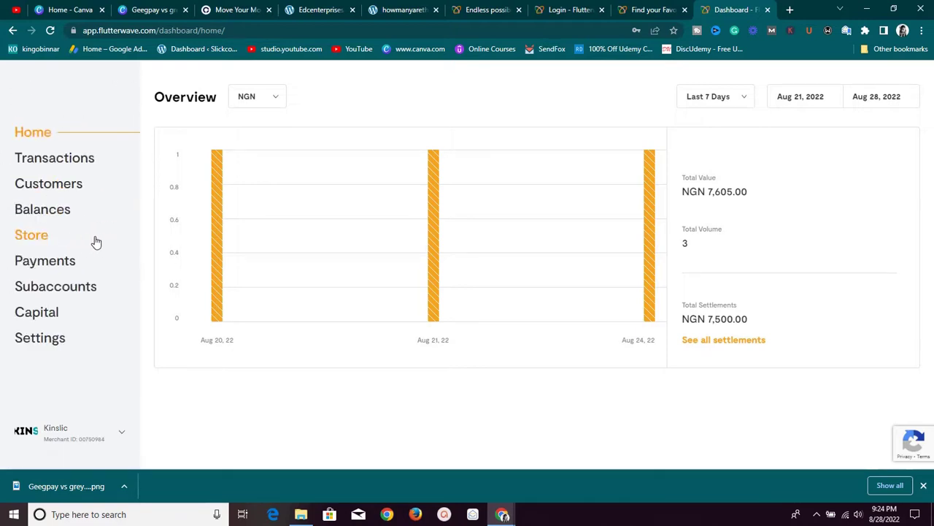
{"action": "left_click", "coordinate": [67, 267]}
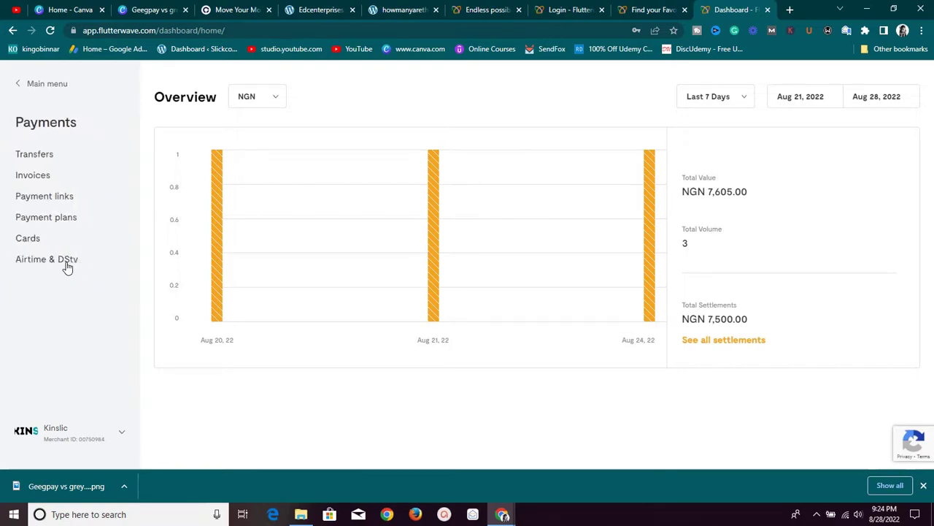
{"action": "left_click", "coordinate": [63, 198]}
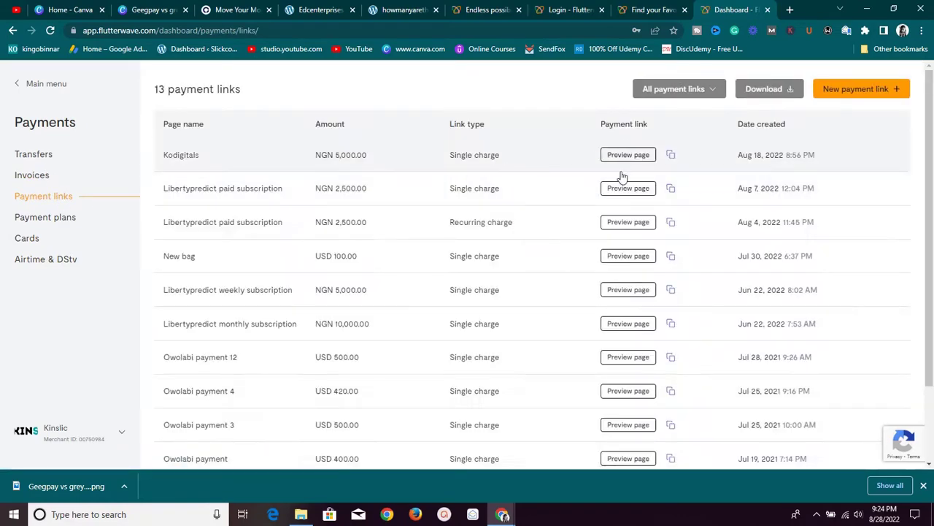
{"action": "scroll", "coordinate": [548, 204], "scroll_direction": "down", "scroll_amount": 2}
{"action": "scroll", "coordinate": [548, 205], "scroll_direction": "up", "scroll_amount": 2}
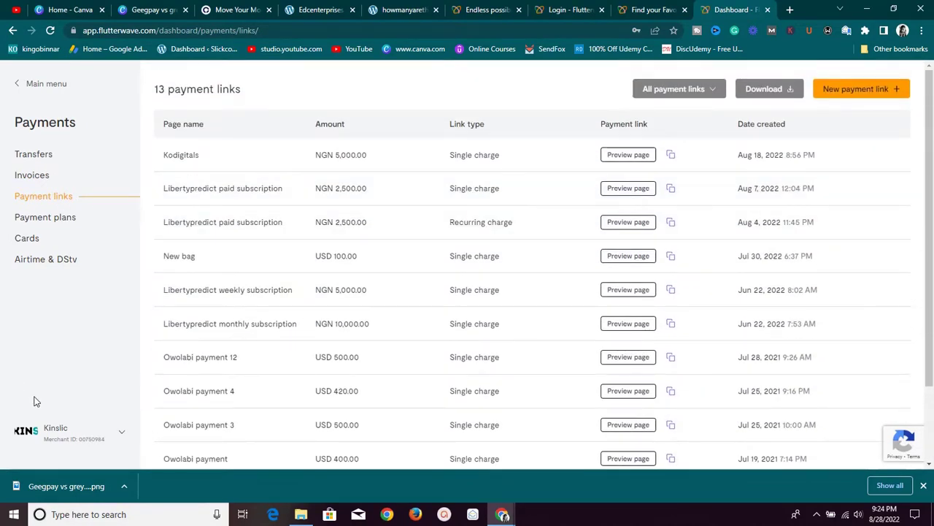
Step: Start a new payment link of the Single charge type
{"action": "left_click", "coordinate": [869, 90]}
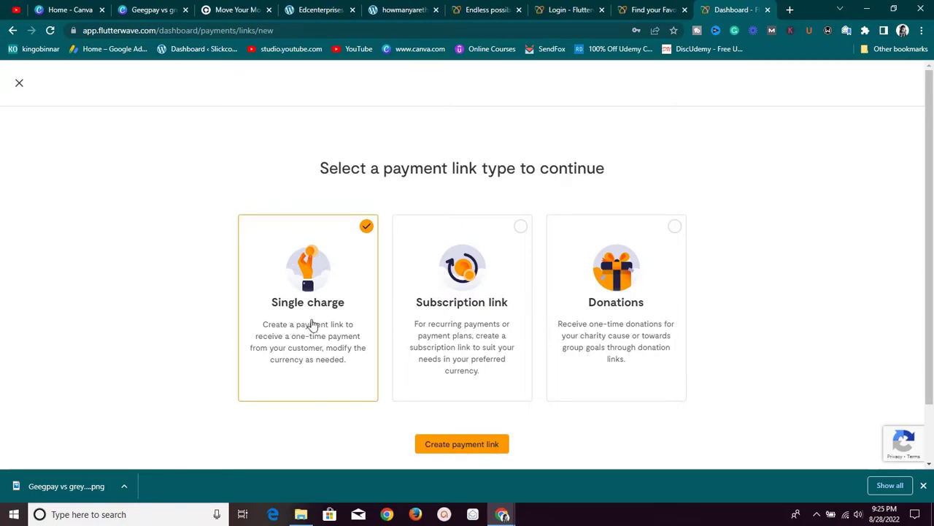
{"action": "left_click", "coordinate": [466, 286]}
{"action": "left_click", "coordinate": [556, 287]}
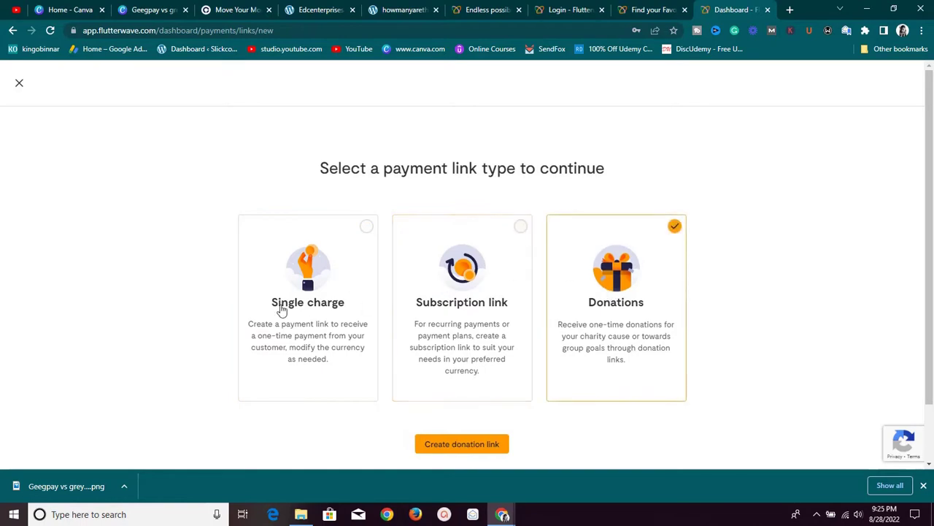
{"action": "left_click", "coordinate": [335, 293]}
{"action": "left_click", "coordinate": [468, 451]}
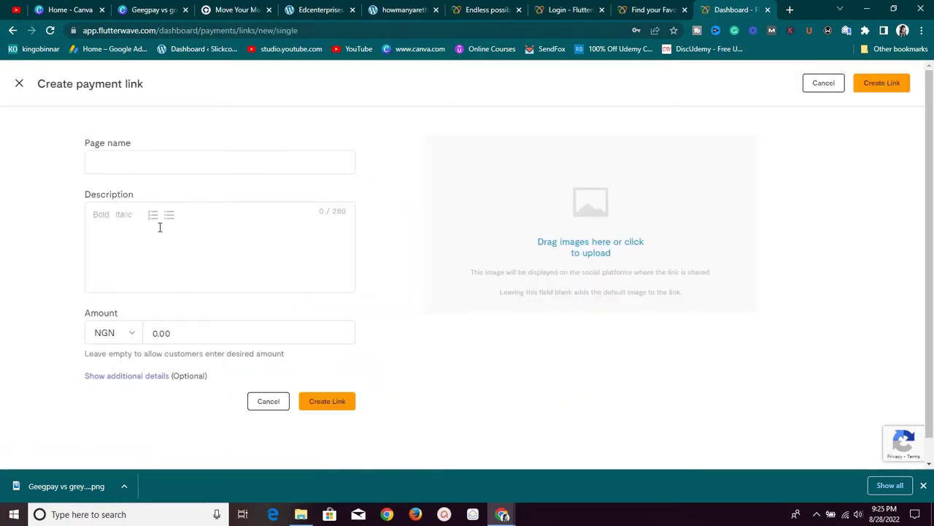
Step: Enter "demo" as both the page name and the description of the payment link
{"action": "left_click", "coordinate": [163, 160]}
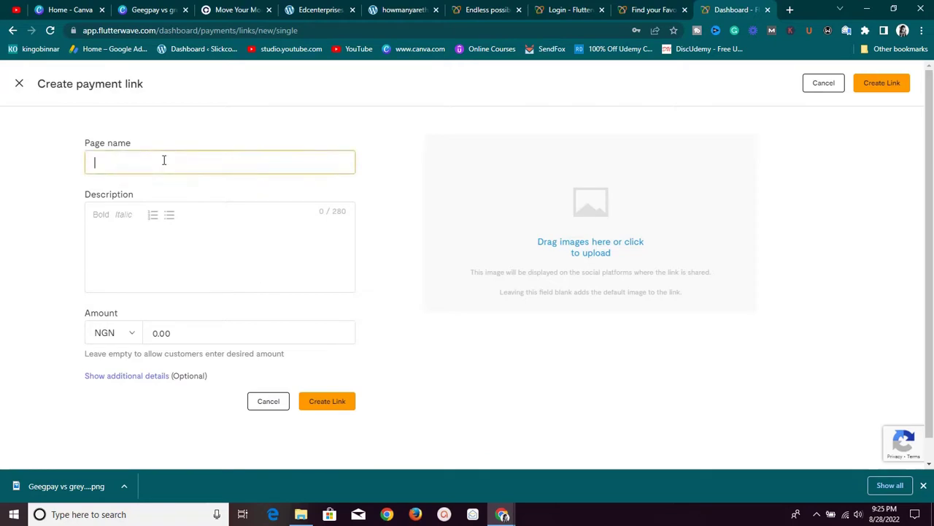
{"action": "type", "text": "demo"}
{"action": "left_click", "coordinate": [241, 213]}
{"action": "type", "text": "dem"}
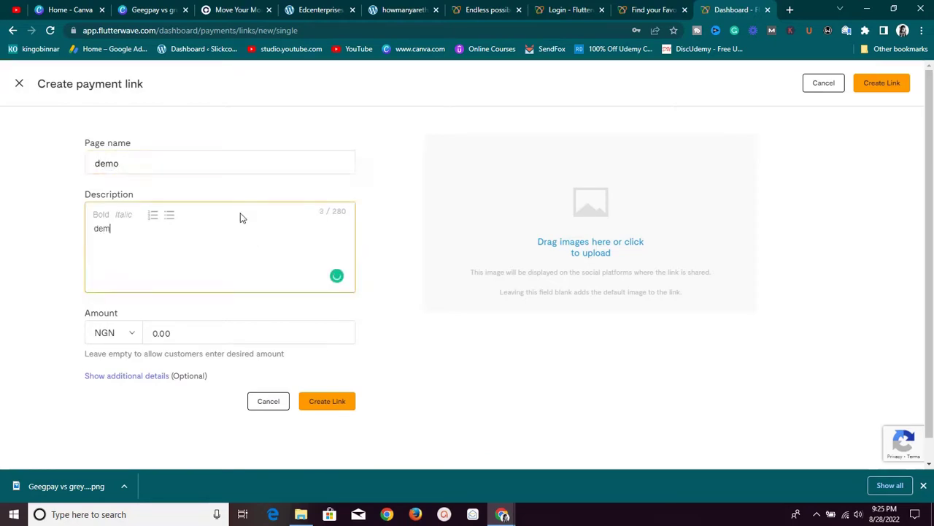
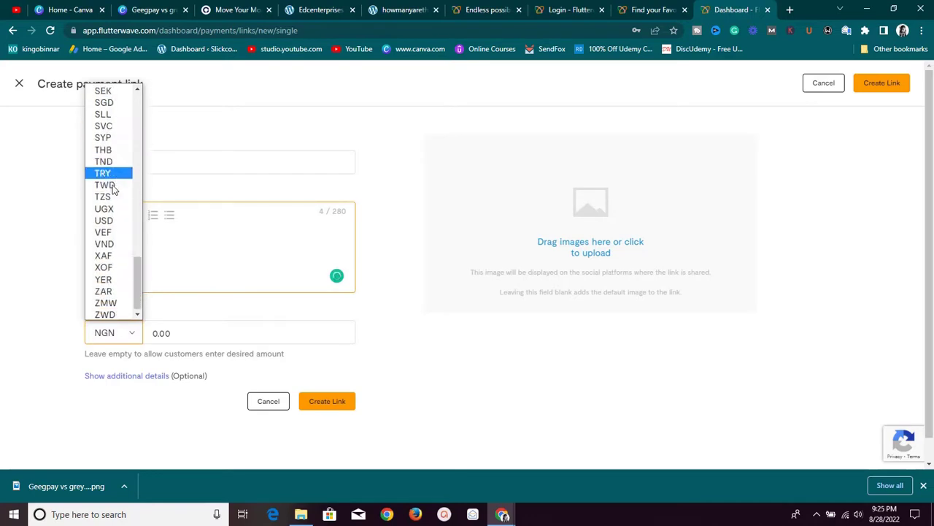
Step: Look through the full list of currencies available for the payment link's amount
{"action": "type", "text": "crc"}
{"action": "scroll", "coordinate": [113, 199], "scroll_direction": "up", "scroll_amount": 1}
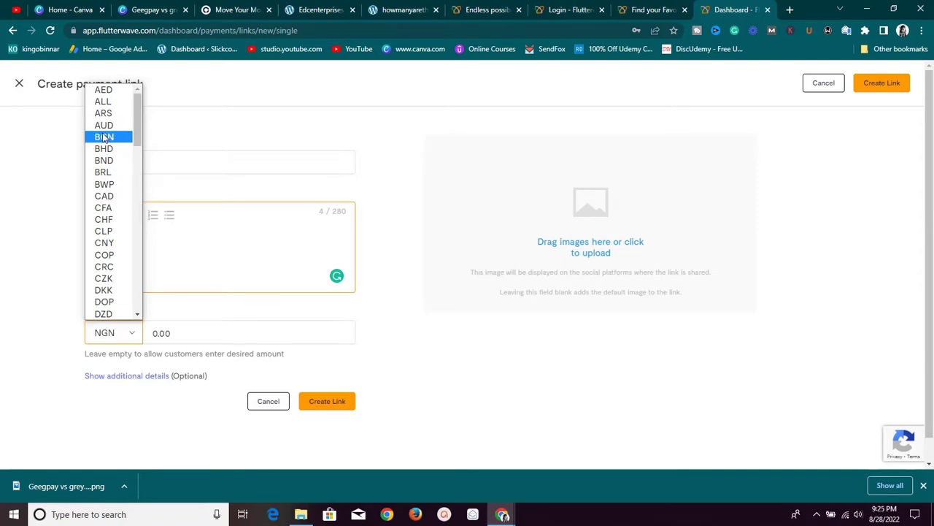
{"action": "scroll", "coordinate": [115, 178], "scroll_direction": "down", "scroll_amount": 5}
{"action": "scroll", "coordinate": [115, 184], "scroll_direction": "down", "scroll_amount": 5}
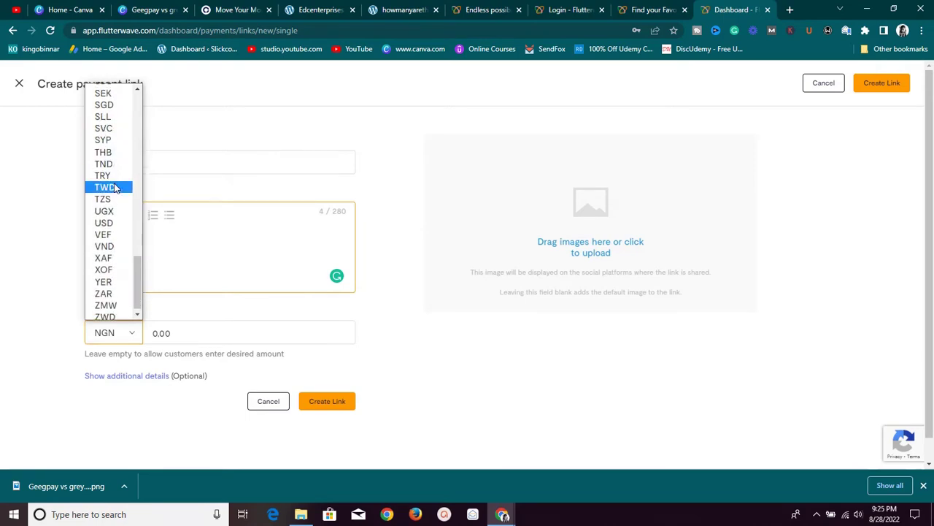
{"action": "scroll", "coordinate": [115, 187], "scroll_direction": "up", "scroll_amount": 10}
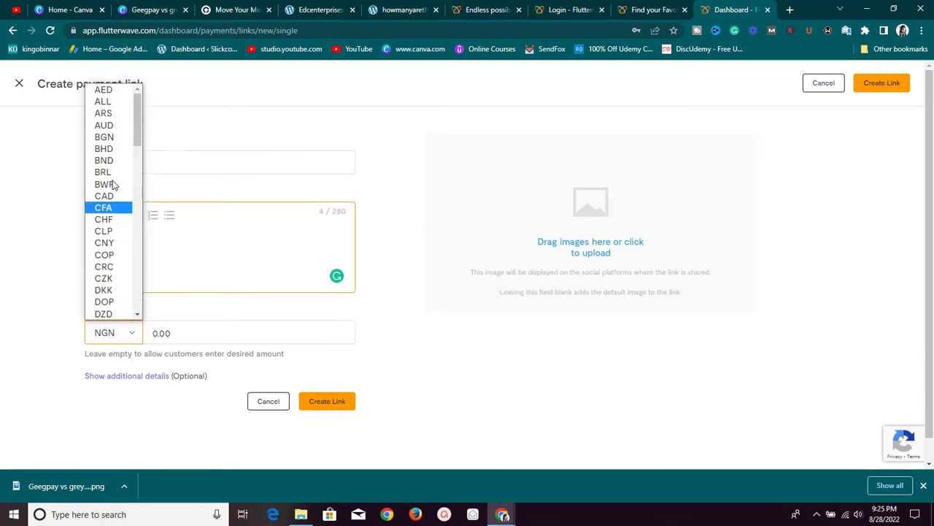
{"action": "scroll", "coordinate": [116, 187], "scroll_direction": "down", "scroll_amount": 2}
{"action": "scroll", "coordinate": [117, 188], "scroll_direction": "down", "scroll_amount": 6}
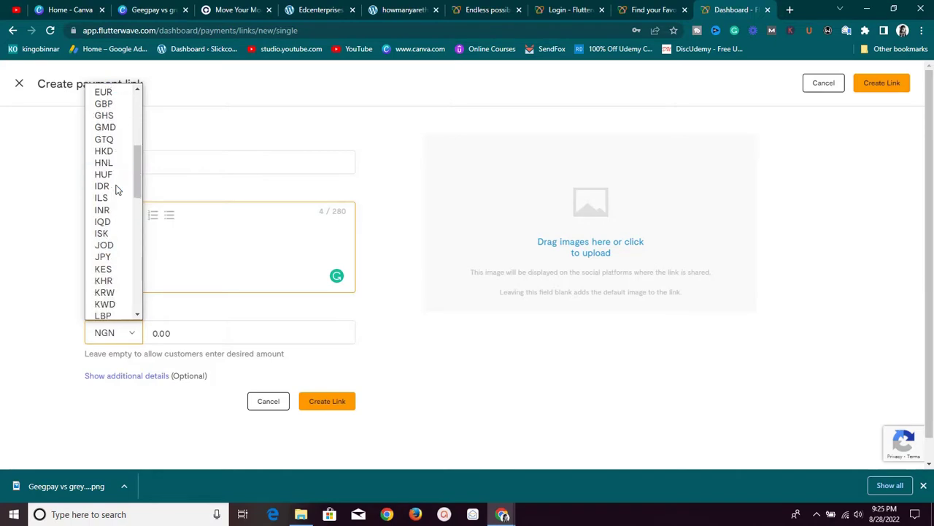
{"action": "scroll", "coordinate": [121, 190], "scroll_direction": "down", "scroll_amount": 3}
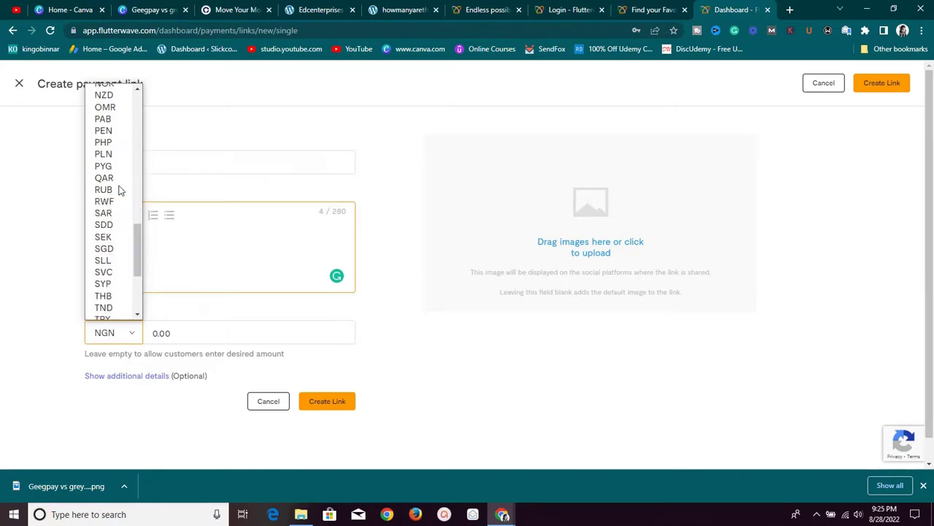
{"action": "scroll", "coordinate": [117, 208], "scroll_direction": "down", "scroll_amount": 4}
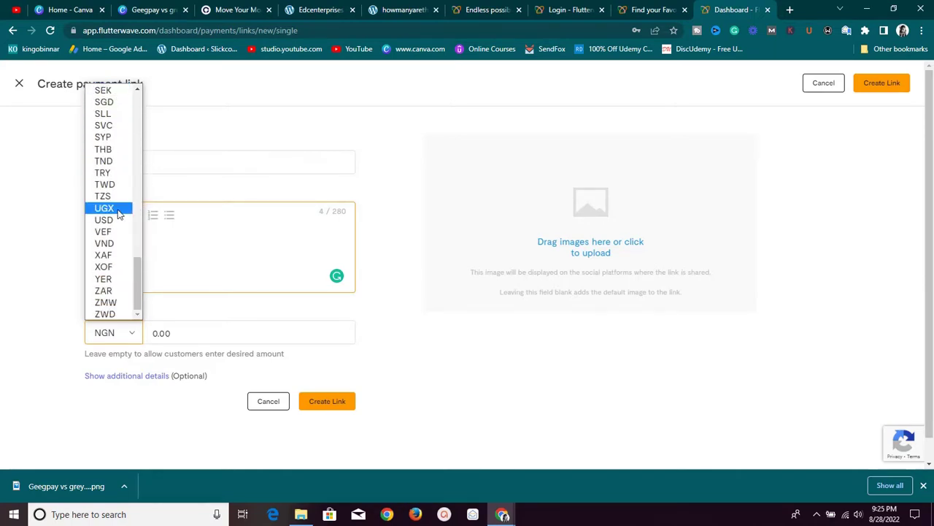
{"action": "scroll", "coordinate": [118, 207], "scroll_direction": "up", "scroll_amount": 6}
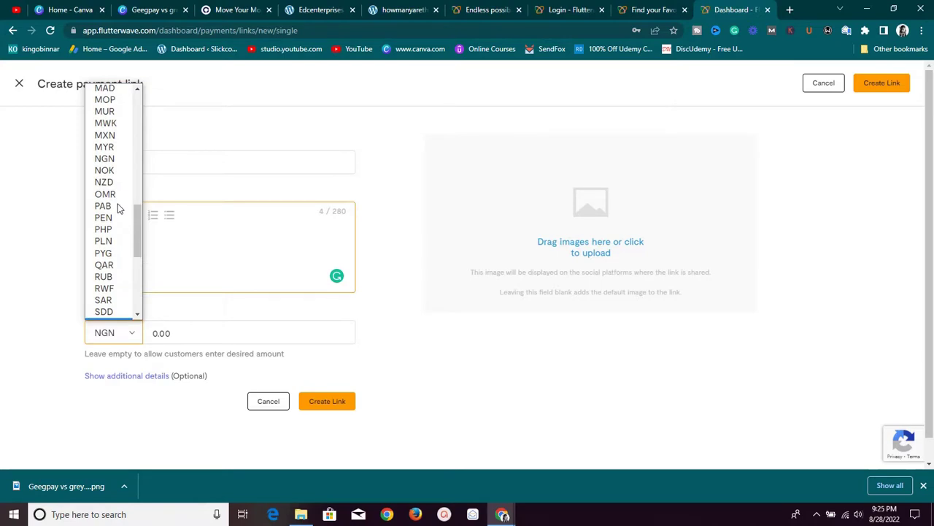
{"action": "scroll", "coordinate": [119, 208], "scroll_direction": "up", "scroll_amount": 6}
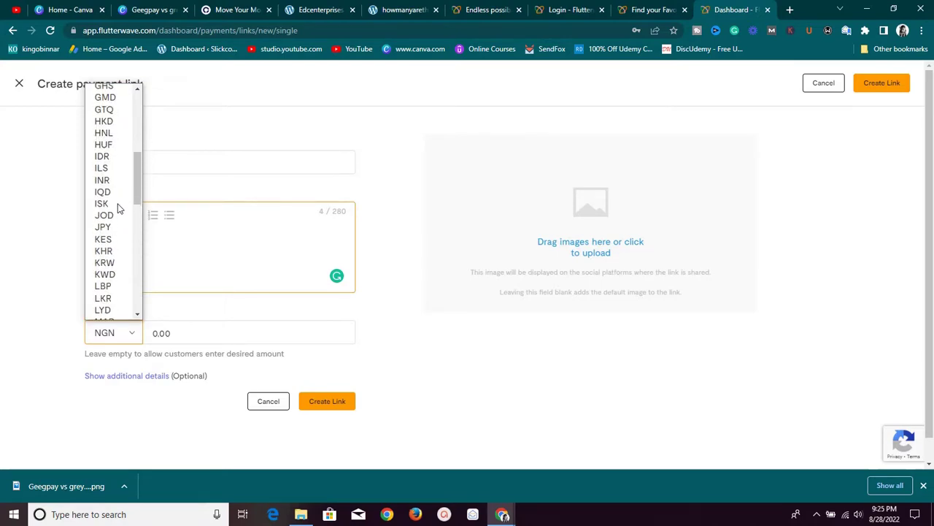
{"action": "scroll", "coordinate": [117, 207], "scroll_direction": "up", "scroll_amount": 6}
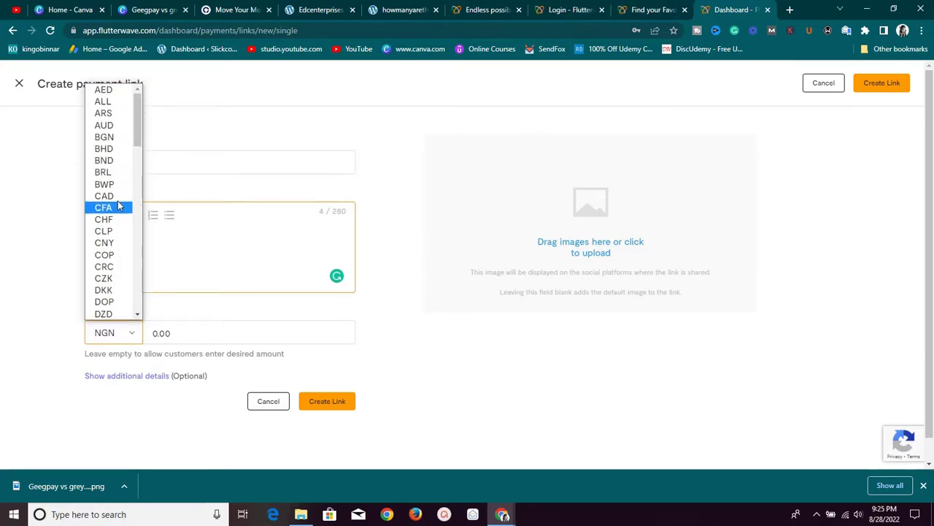
{"action": "scroll", "coordinate": [115, 213], "scroll_direction": "down", "scroll_amount": 6}
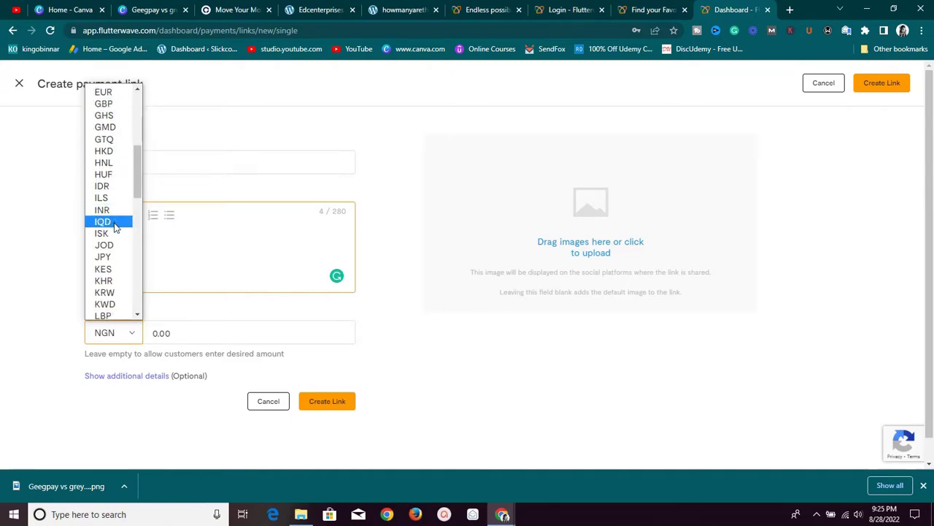
{"action": "scroll", "coordinate": [115, 228], "scroll_direction": "down", "scroll_amount": 3}
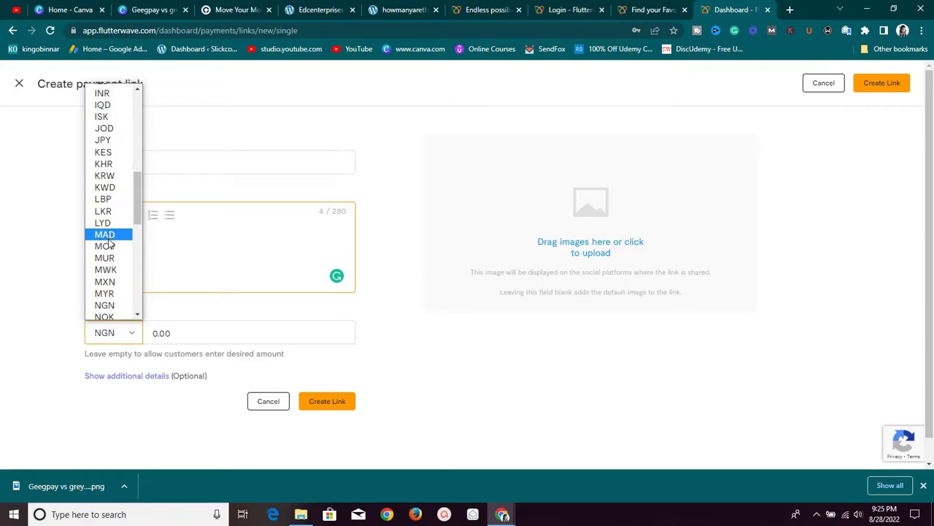
{"action": "scroll", "coordinate": [110, 246], "scroll_direction": "down", "scroll_amount": 3}
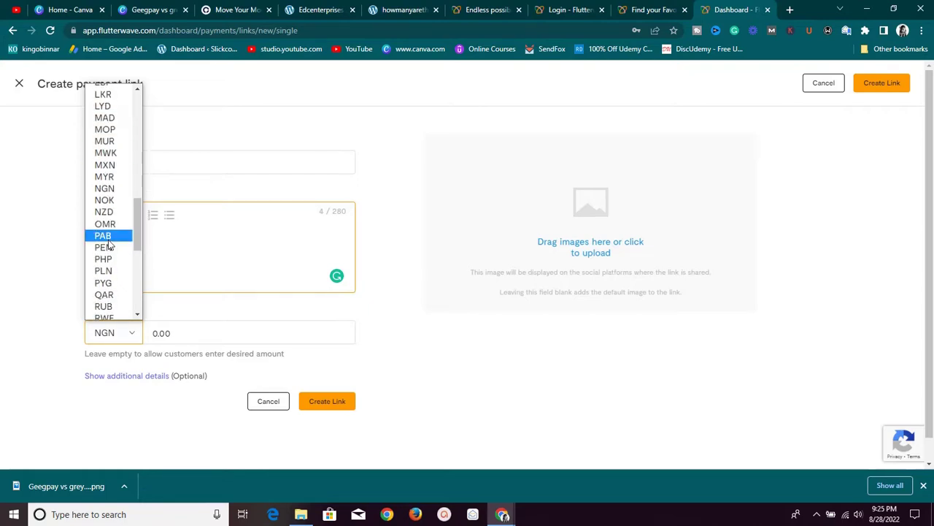
{"action": "scroll", "coordinate": [107, 246], "scroll_direction": "down", "scroll_amount": 3}
{"action": "scroll", "coordinate": [108, 248], "scroll_direction": "down", "scroll_amount": 3}
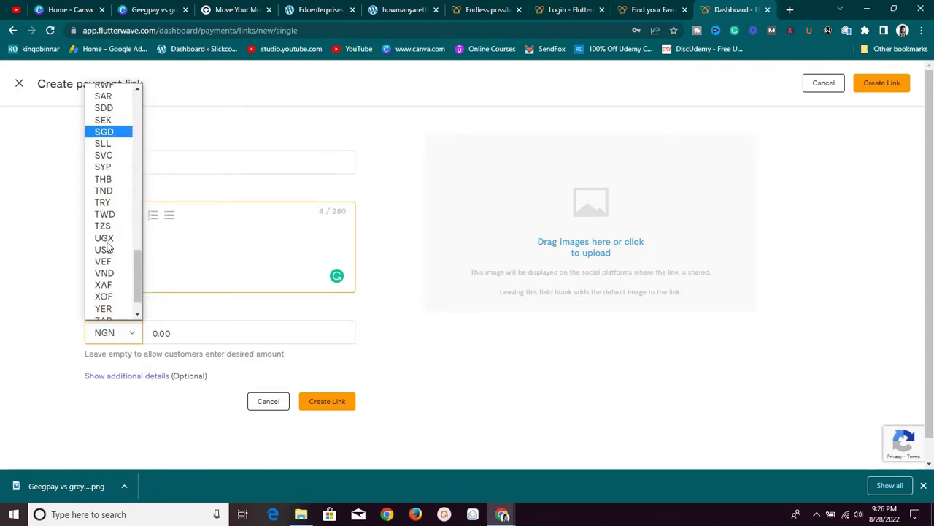
{"action": "scroll", "coordinate": [107, 248], "scroll_direction": "down", "scroll_amount": 1}
{"action": "scroll", "coordinate": [107, 246], "scroll_direction": "up", "scroll_amount": 3}
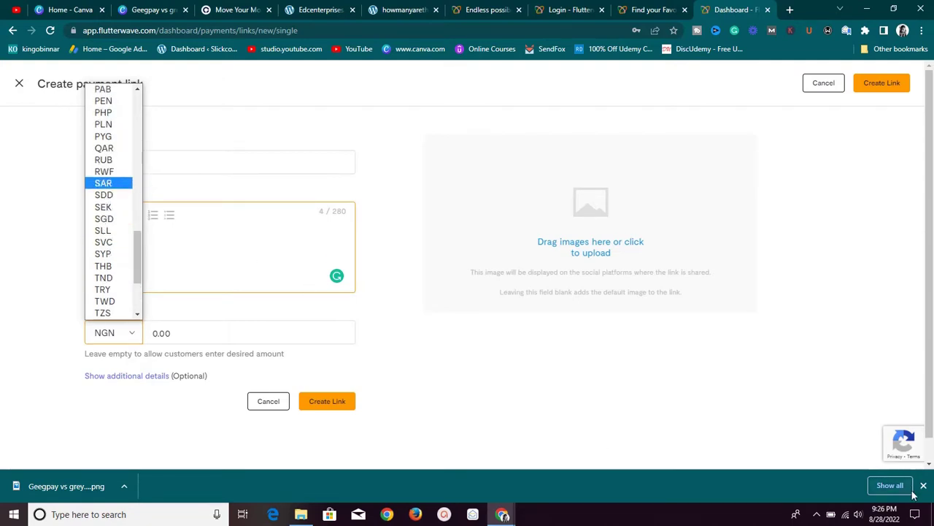
Step: Raise the Windows screen brightness to 100% and return to the payment link form
{"action": "left_click", "coordinate": [915, 513]}
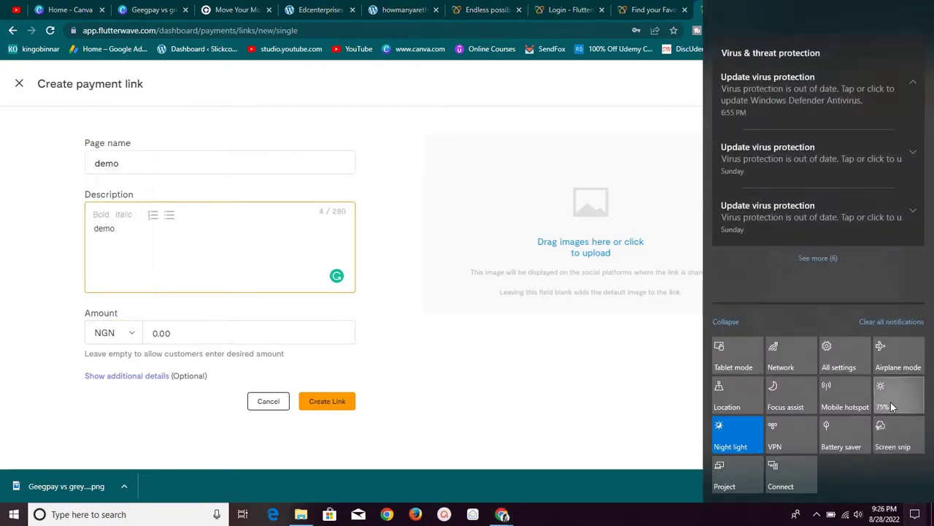
{"action": "left_click", "coordinate": [891, 407]}
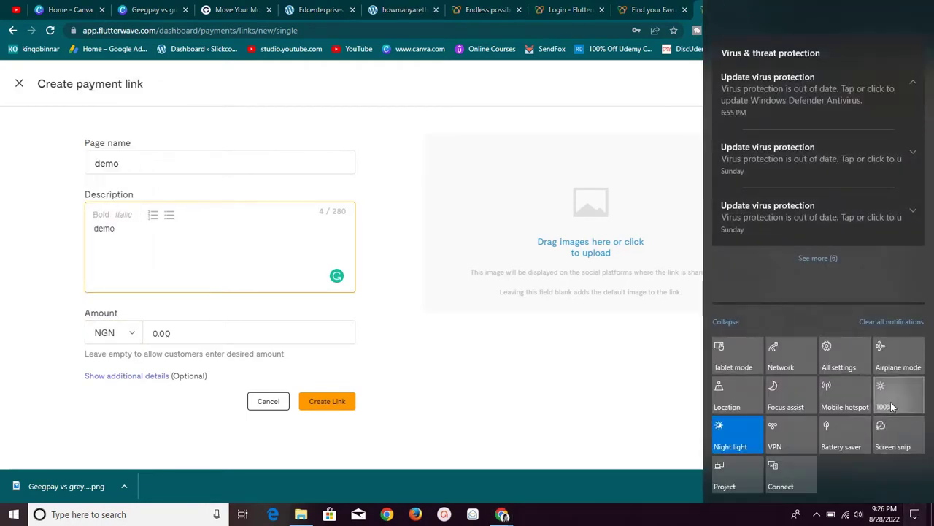
{"action": "left_click", "coordinate": [130, 341]}
Step: Set the currency of the payment link's amount to USD
{"action": "left_click", "coordinate": [127, 334]}
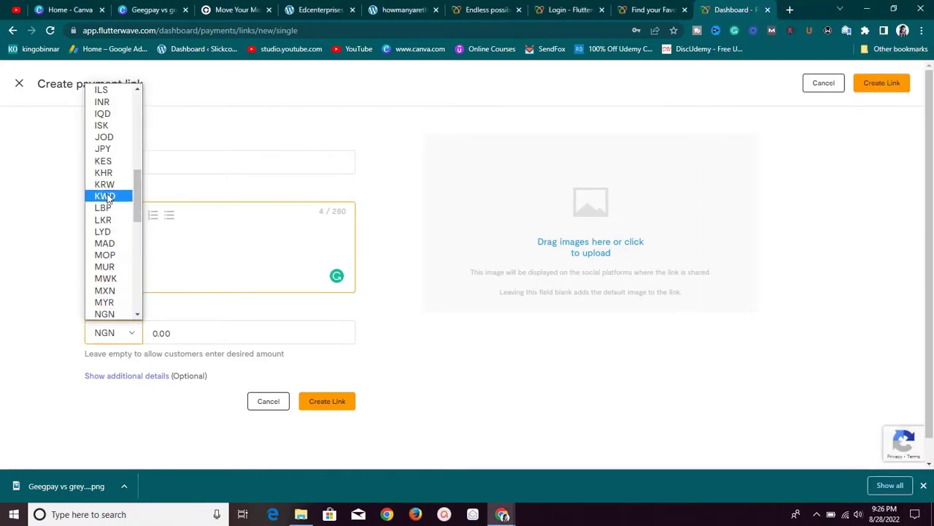
{"action": "scroll", "coordinate": [107, 197], "scroll_direction": "down", "scroll_amount": 5}
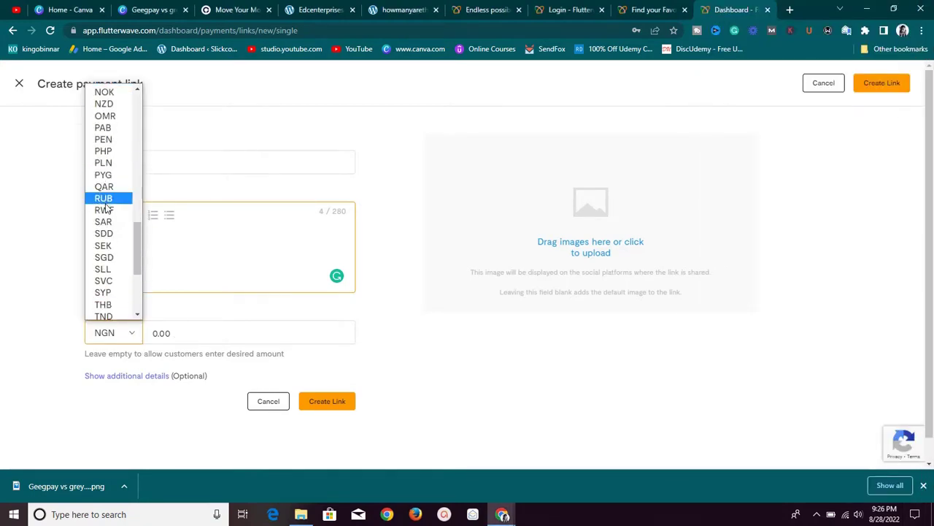
{"action": "scroll", "coordinate": [107, 197], "scroll_direction": "down", "scroll_amount": 3}
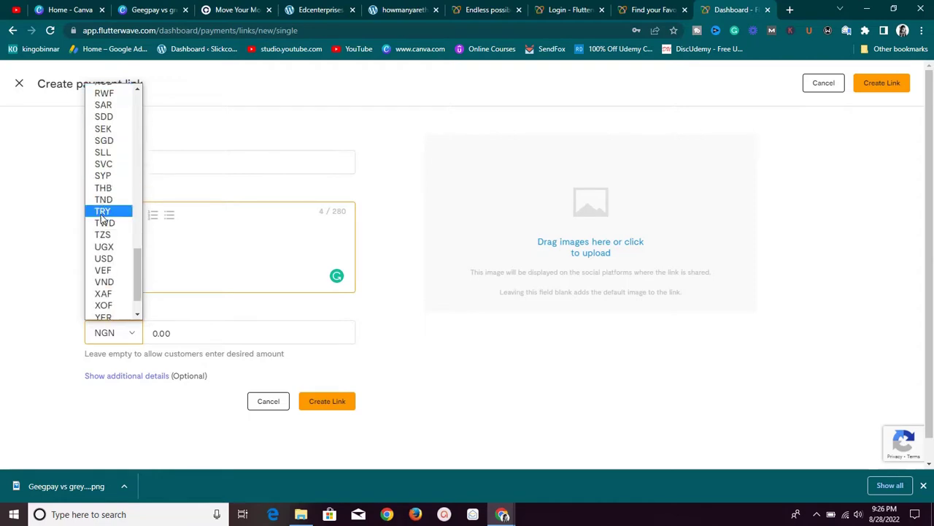
{"action": "left_click", "coordinate": [109, 220]}
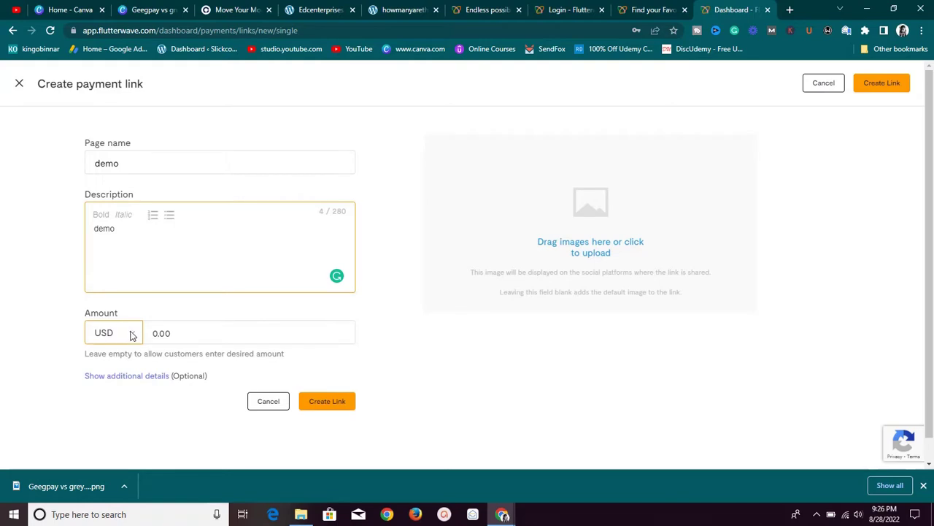
Step: Set the amount to 100.00 and create the payment link, dismissing the two-factor authentication prompt
{"action": "left_click", "coordinate": [178, 336]}
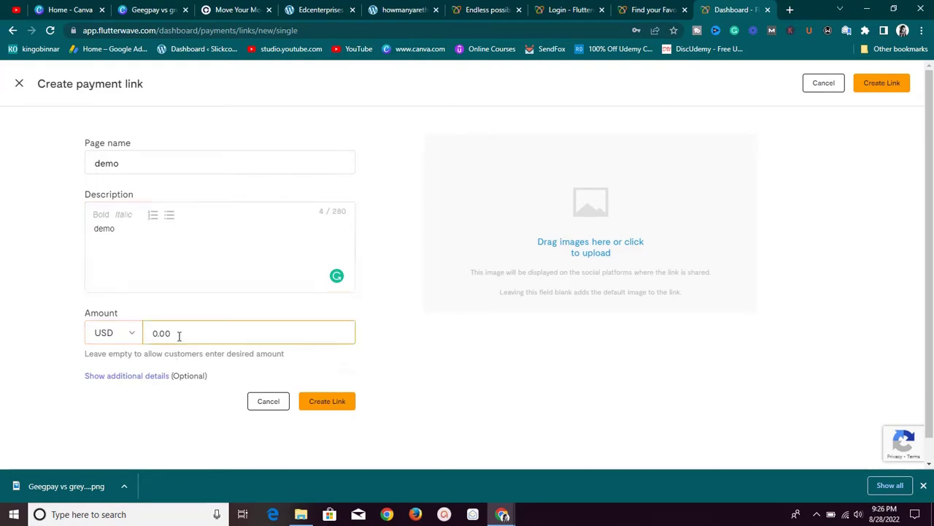
{"action": "type", "text": "100.00"}
{"action": "left_click", "coordinate": [321, 402]}
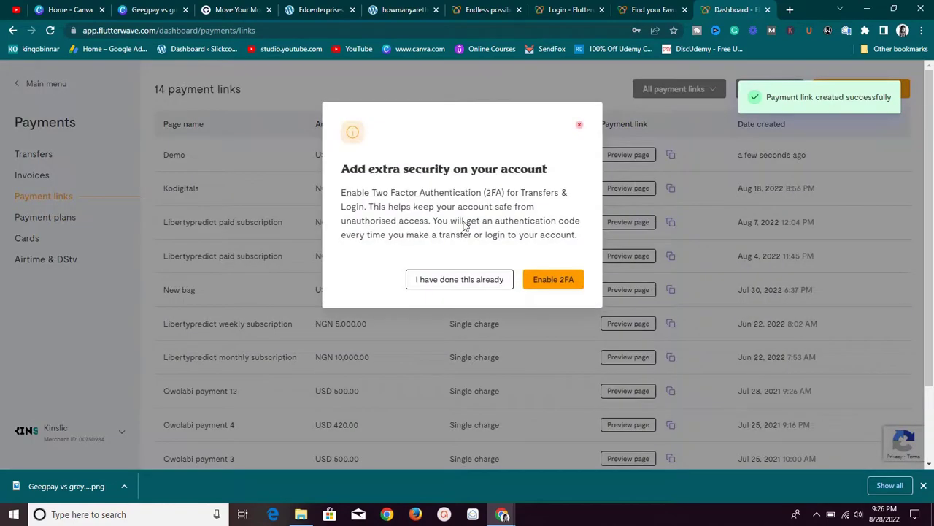
{"action": "left_click", "coordinate": [516, 387]}
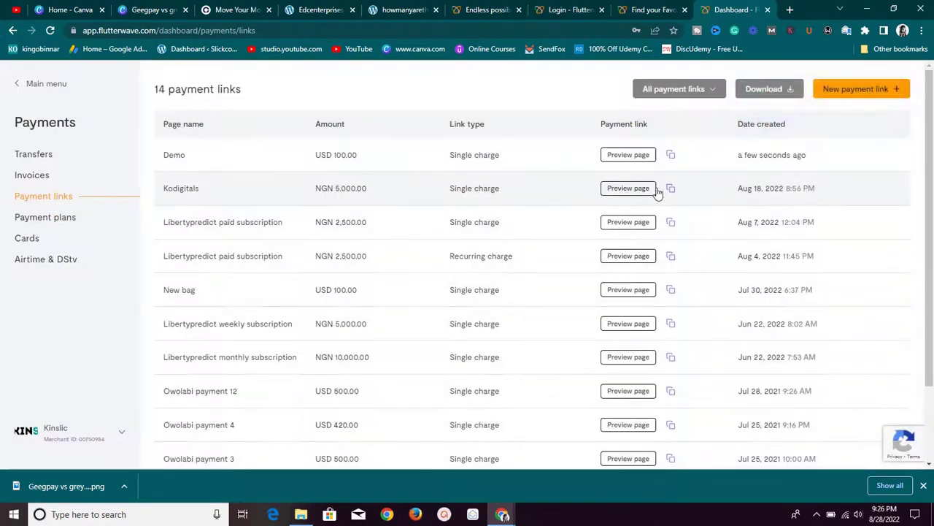
Step: Copy the URL of the Demo payment link from the payment links list
{"action": "right_click", "coordinate": [672, 159]}
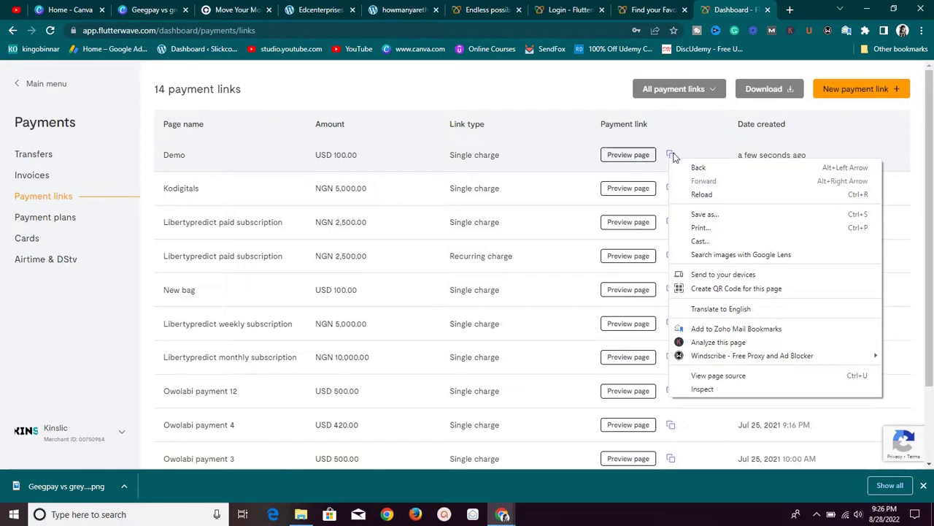
{"action": "left_click", "coordinate": [670, 155]}
{"action": "left_click", "coordinate": [670, 155]}
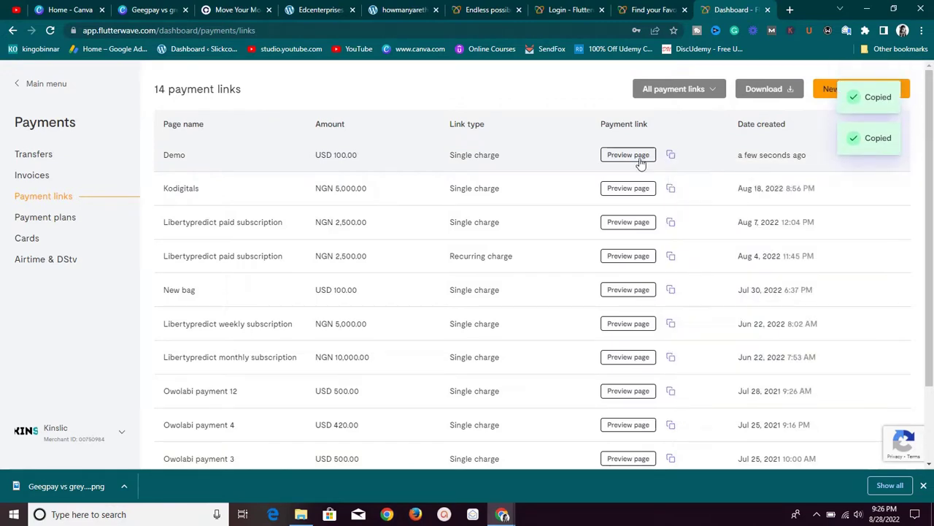
Step: Open the copied payment link in a new browser tab to show the customer payment page
{"action": "left_click", "coordinate": [790, 10]}
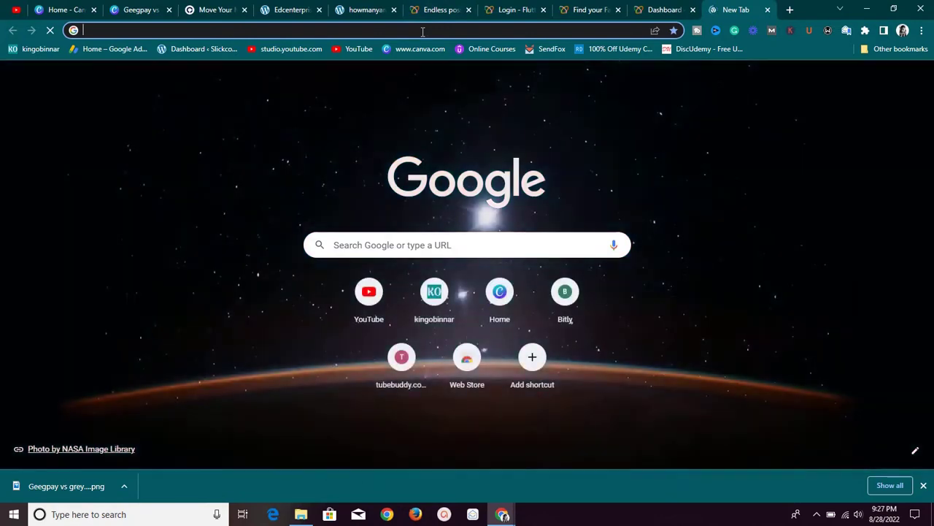
{"action": "right_click", "coordinate": [422, 30]}
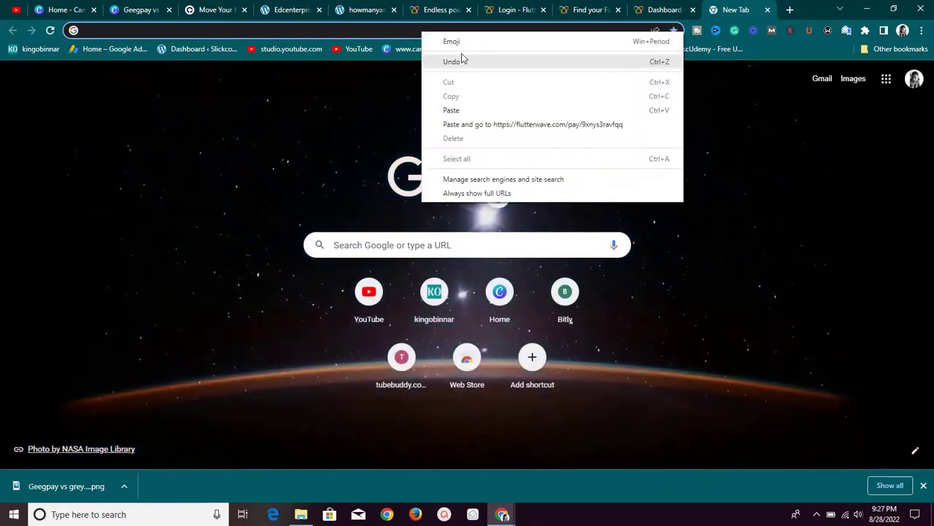
{"action": "left_click", "coordinate": [473, 109]}
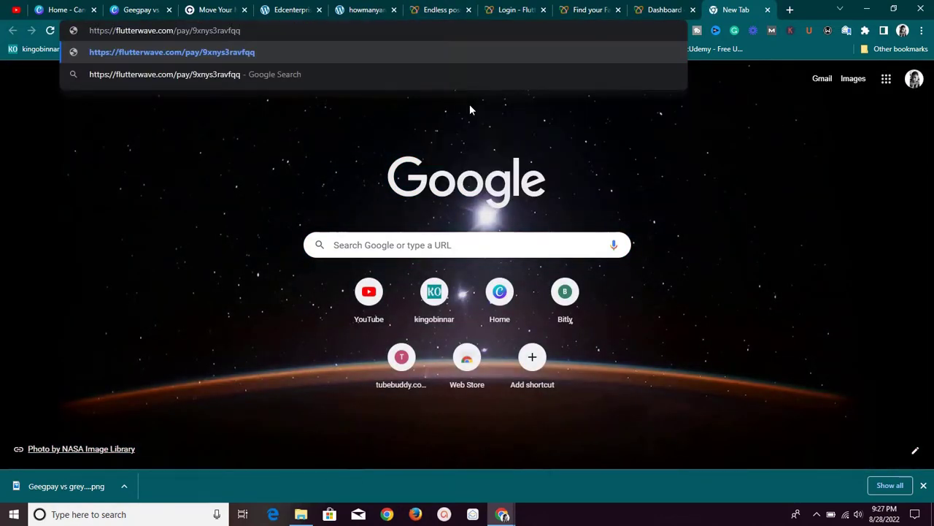
{"action": "key", "text": "Return"}
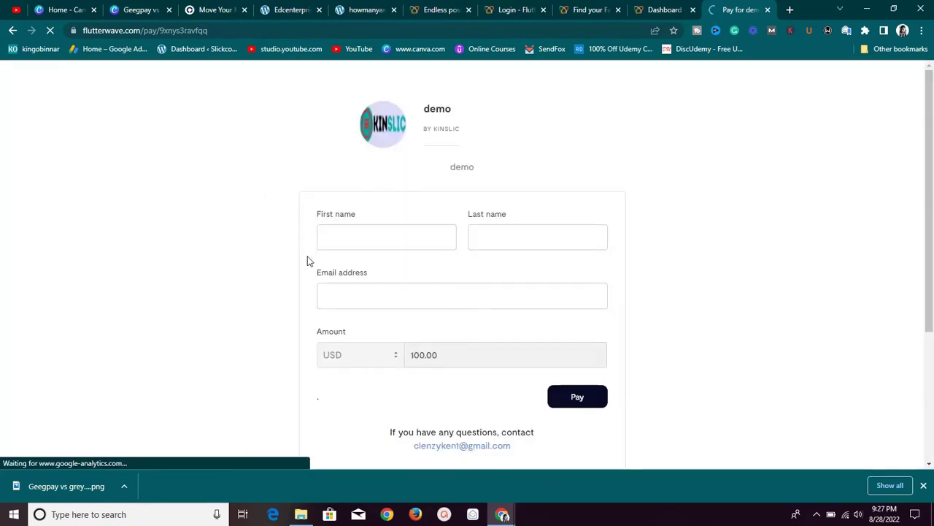
Step: Fill in the customer's first name, last name and email address from a saved profile and proceed to the card payment
{"action": "left_click", "coordinate": [359, 240]}
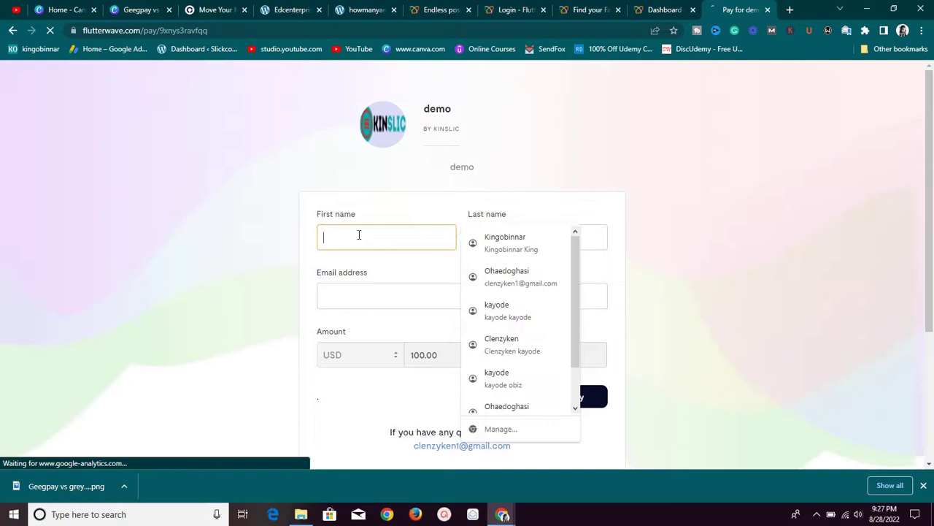
{"action": "left_click", "coordinate": [489, 246]}
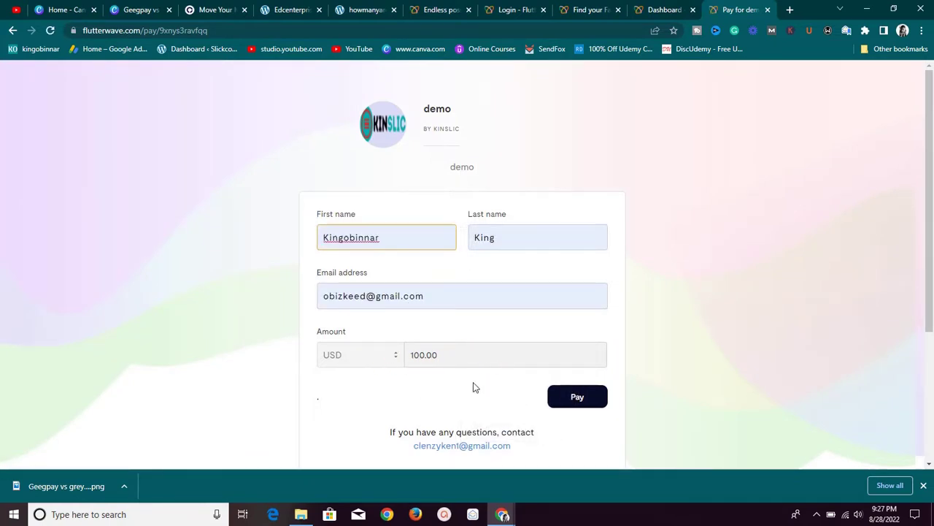
{"action": "left_click", "coordinate": [574, 397]}
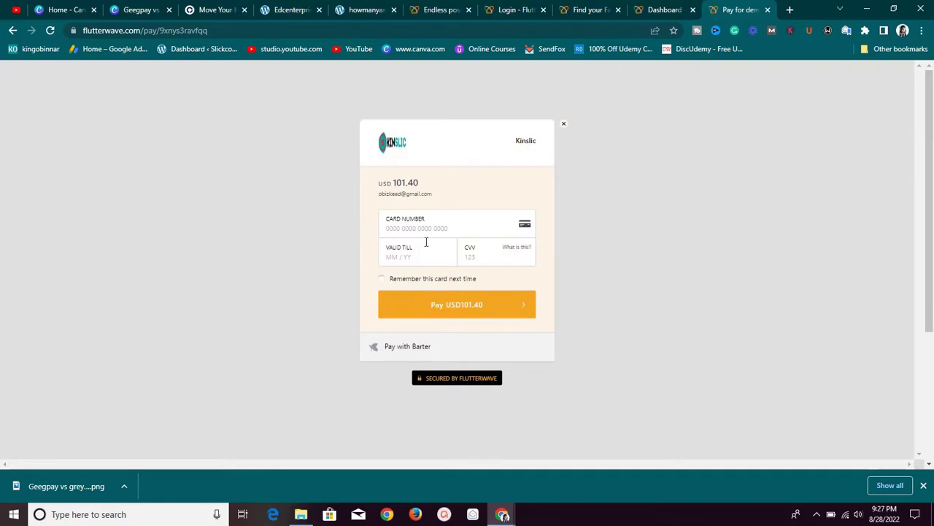
Step: Close the card checkout session without entering any card details, and confirm the closure
{"action": "left_click", "coordinate": [423, 234]}
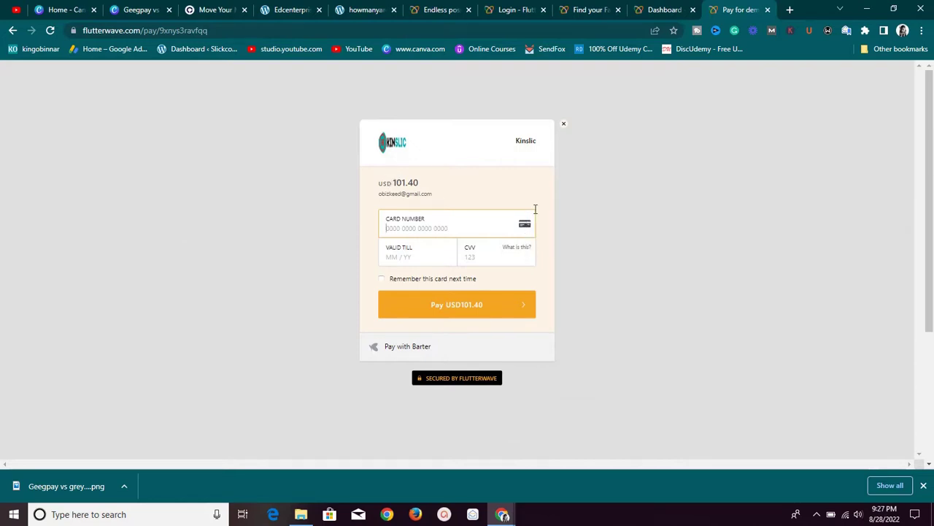
{"action": "left_click", "coordinate": [562, 125]}
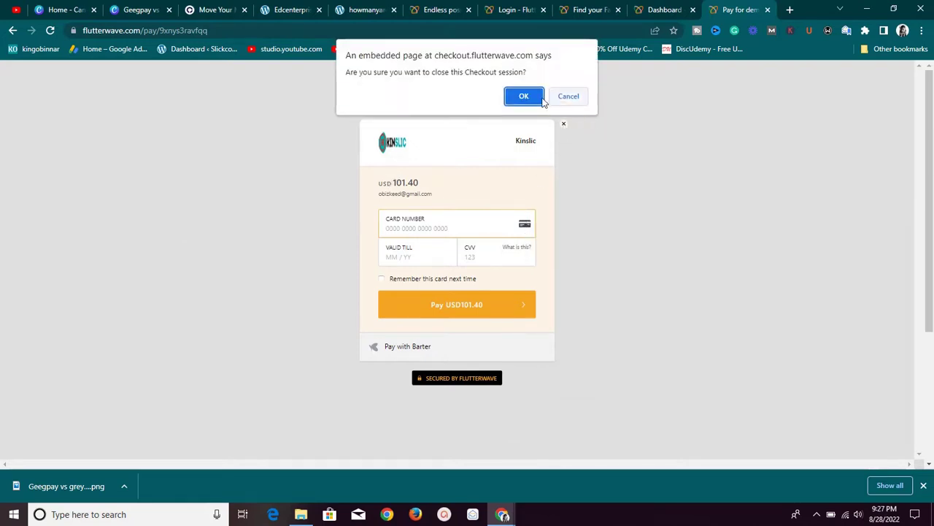
{"action": "left_click", "coordinate": [542, 101]}
Step: Return to the merchant dashboard and start creating a store from the Store setup page
{"action": "left_click", "coordinate": [643, 9]}
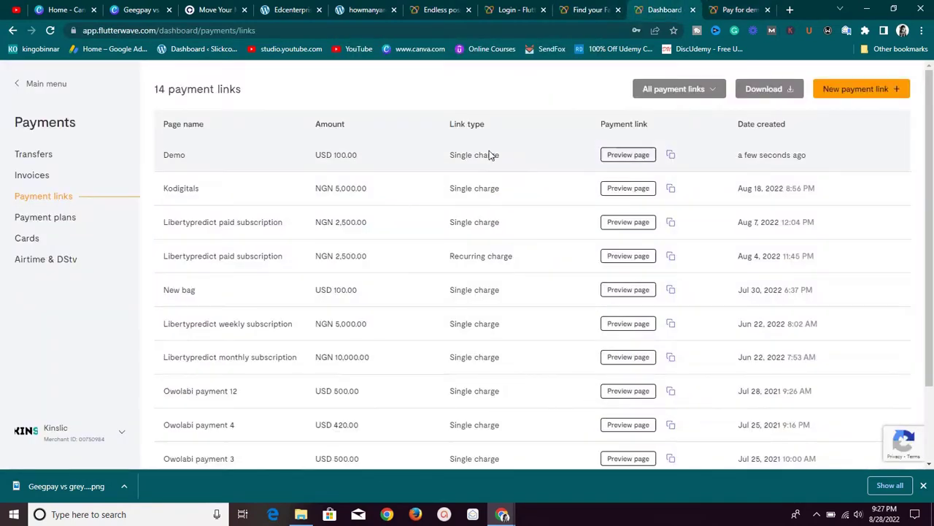
{"action": "left_click", "coordinate": [30, 85]}
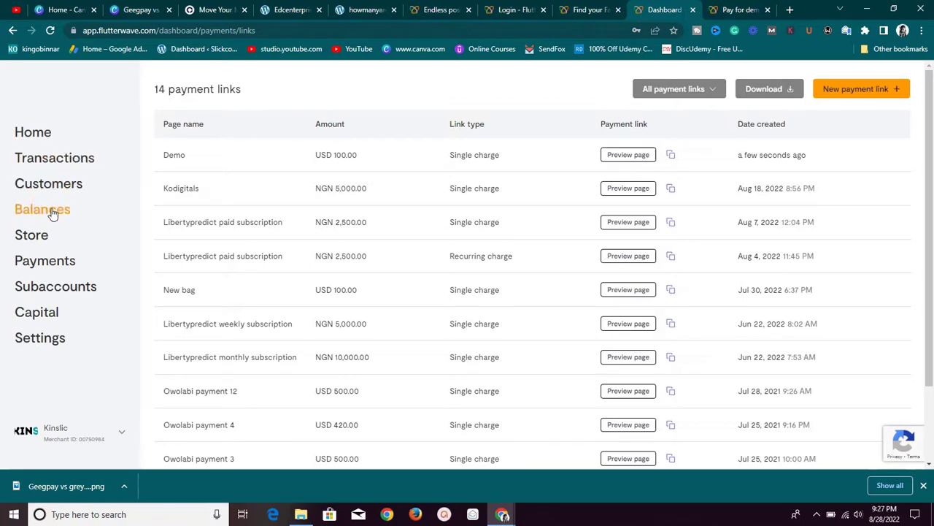
{"action": "left_click", "coordinate": [32, 235]}
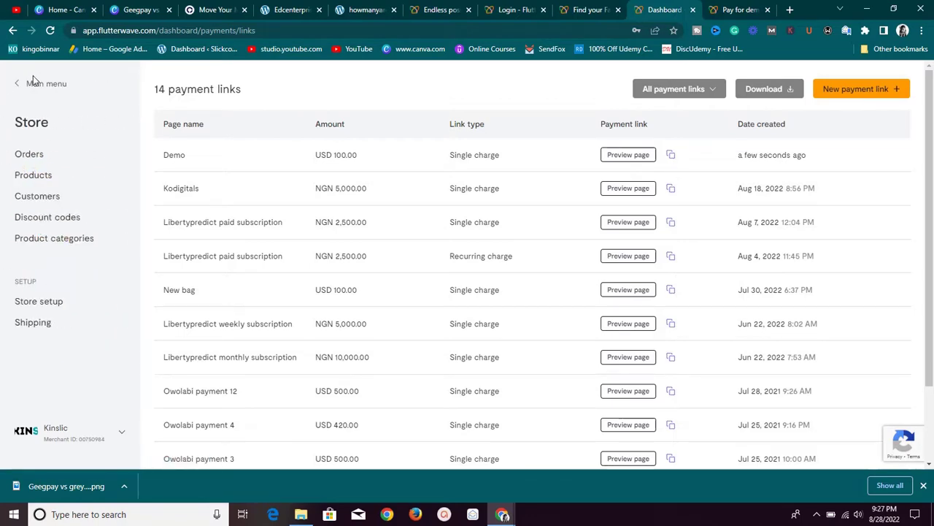
{"action": "left_click", "coordinate": [32, 85]}
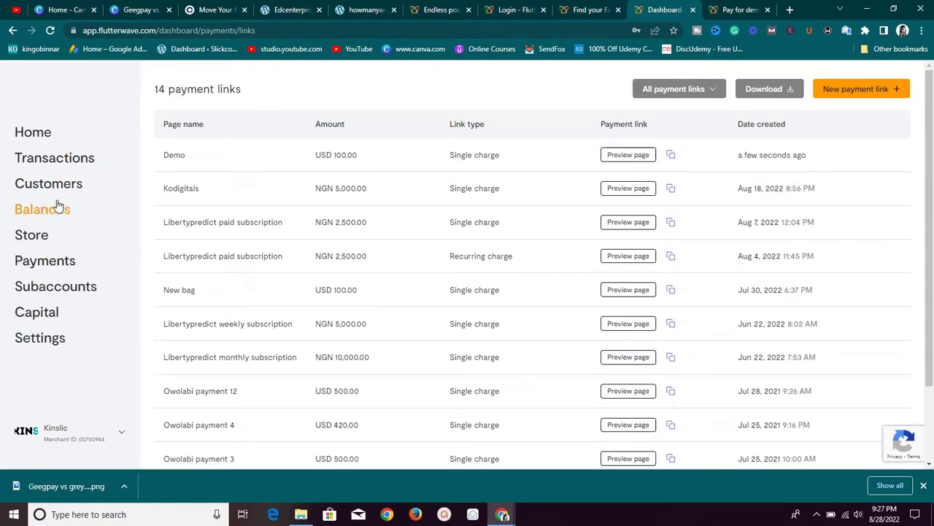
{"action": "left_click", "coordinate": [31, 235]}
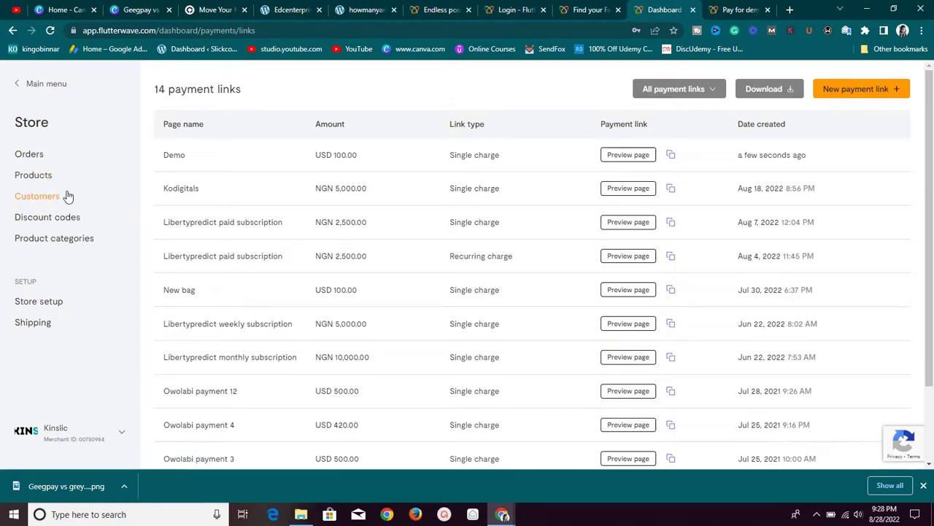
{"action": "left_click", "coordinate": [40, 308]}
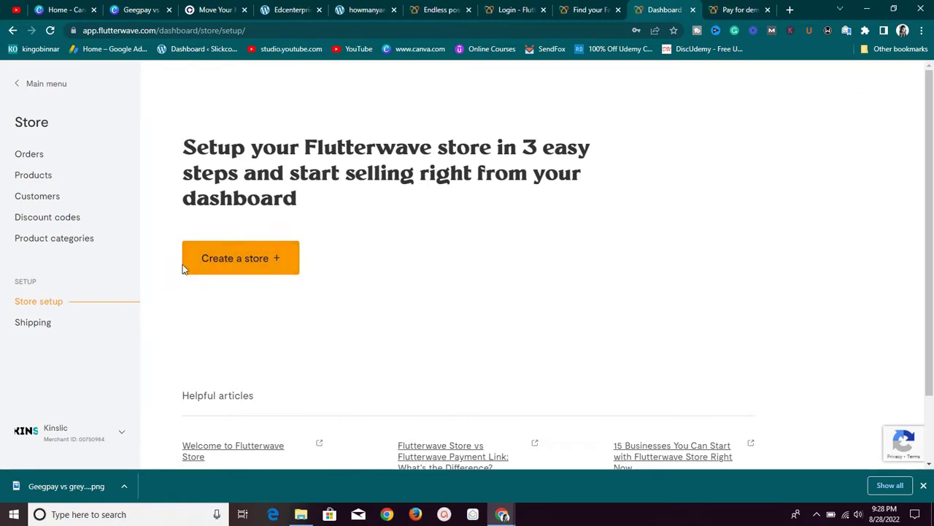
{"action": "left_click", "coordinate": [234, 264]}
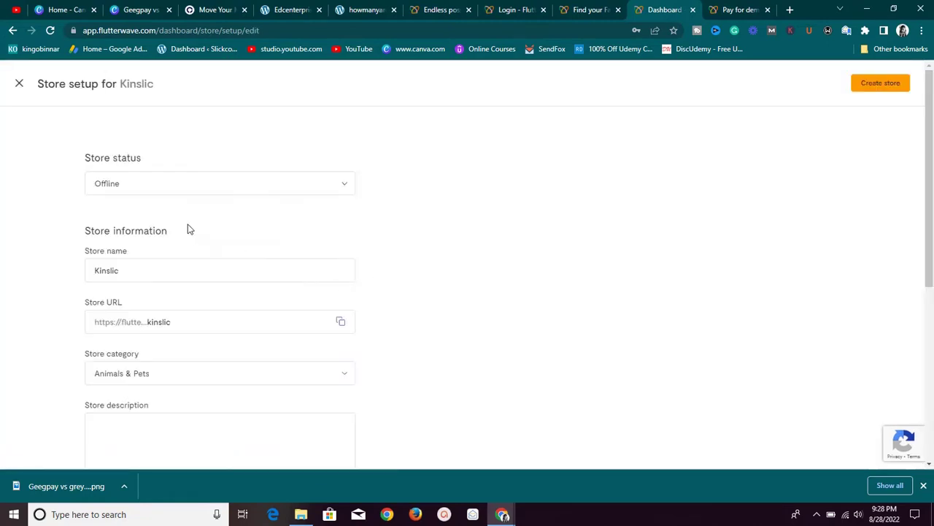
Step: Review the store setup form and set the store status to Online
{"action": "scroll", "coordinate": [191, 237], "scroll_direction": "down", "scroll_amount": 4}
{"action": "scroll", "coordinate": [204, 243], "scroll_direction": "up", "scroll_amount": 5}
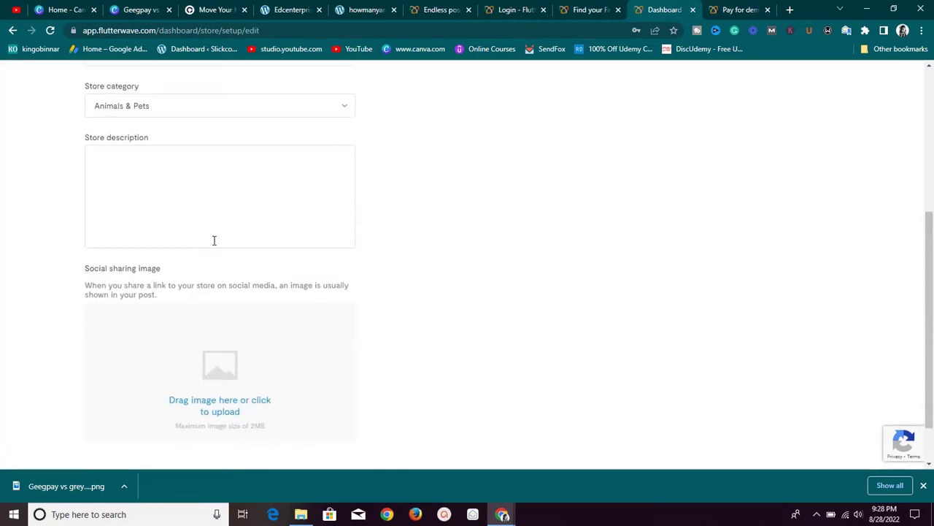
{"action": "scroll", "coordinate": [219, 241], "scroll_direction": "down", "scroll_amount": 2}
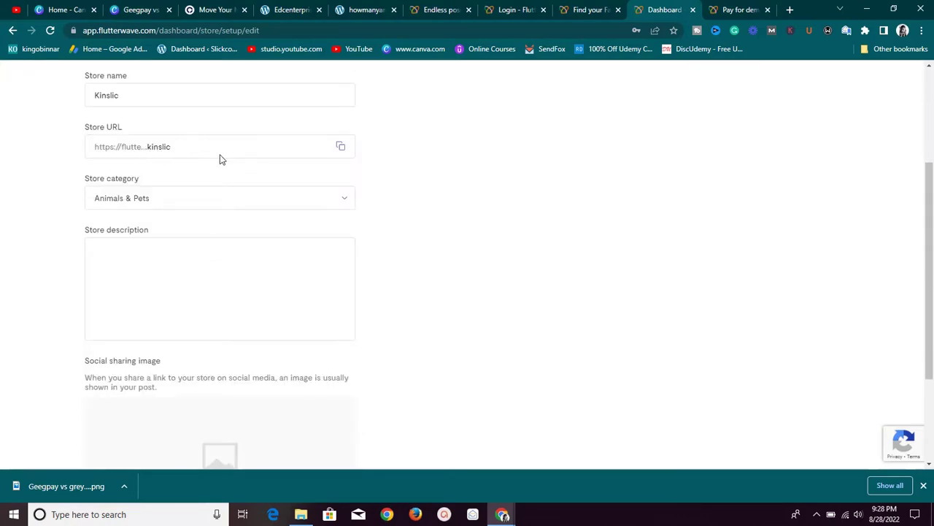
{"action": "scroll", "coordinate": [204, 162], "scroll_direction": "down", "scroll_amount": 2}
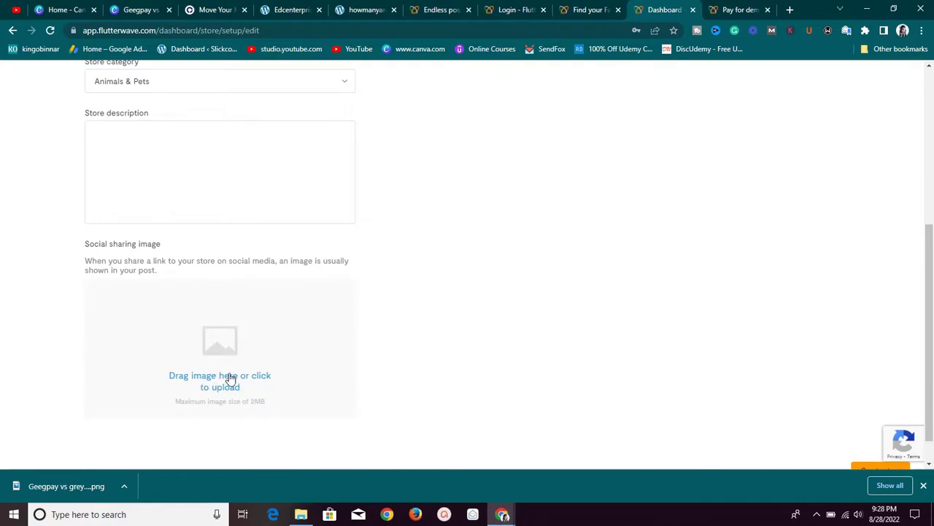
{"action": "scroll", "coordinate": [235, 373], "scroll_direction": "down", "scroll_amount": 1}
{"action": "scroll", "coordinate": [238, 371], "scroll_direction": "up", "scroll_amount": 5}
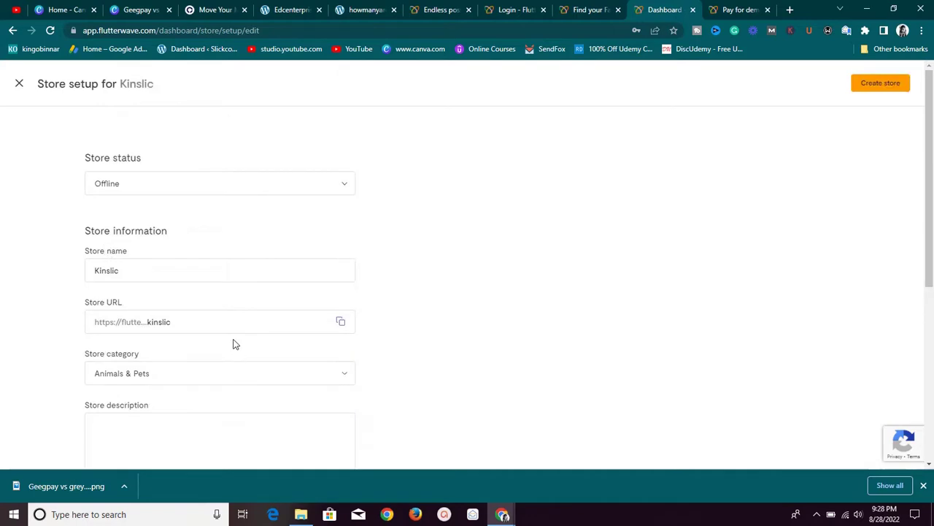
{"action": "left_click", "coordinate": [221, 183]}
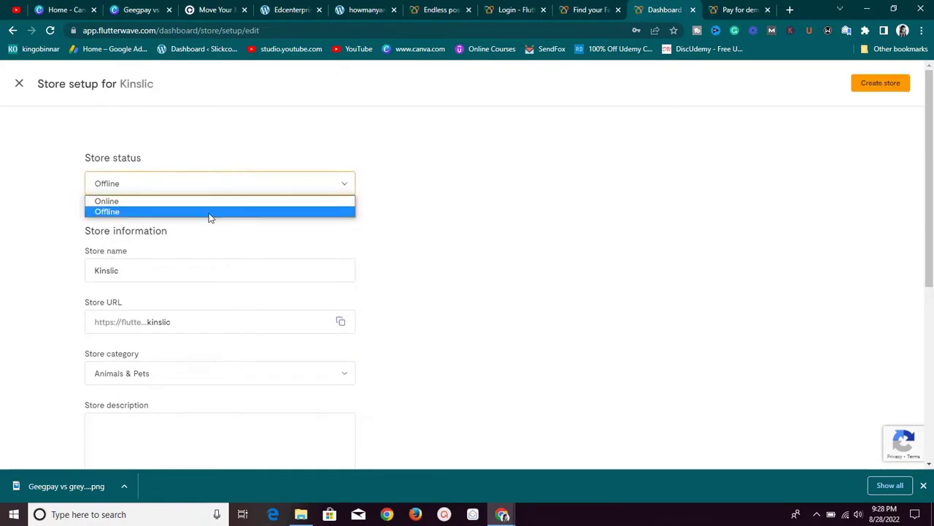
{"action": "left_click", "coordinate": [207, 201]}
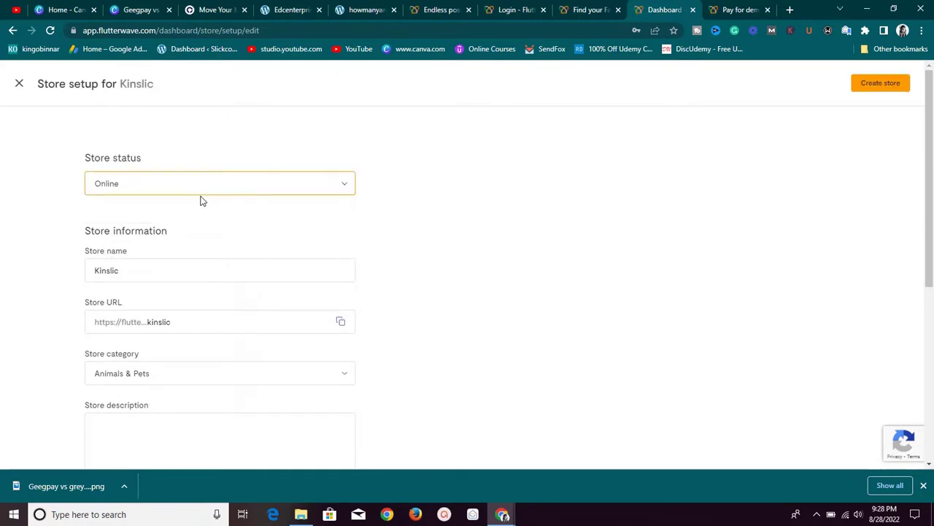
Step: Set the store category to Others, leaving the store name as it is
{"action": "scroll", "coordinate": [203, 202], "scroll_direction": "down", "scroll_amount": 1}
{"action": "scroll", "coordinate": [169, 219], "scroll_direction": "down", "scroll_amount": 1}
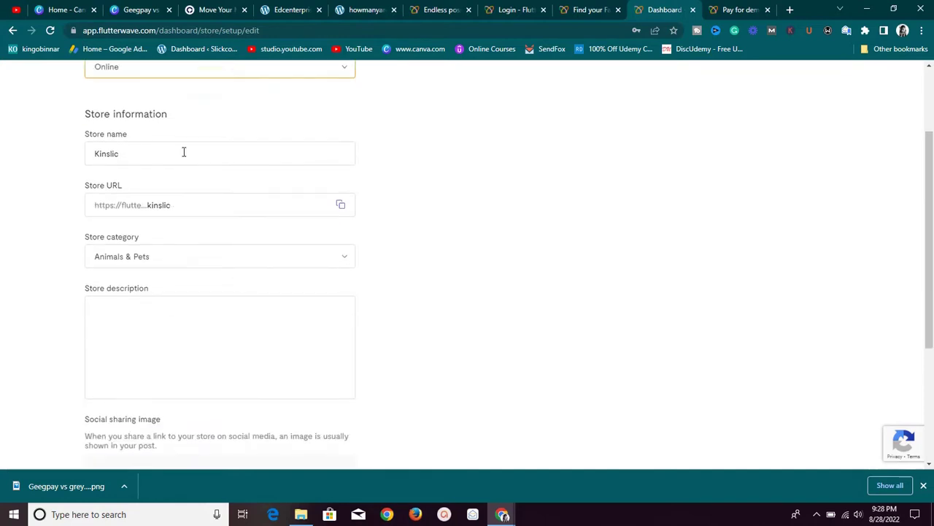
{"action": "left_click", "coordinate": [185, 151]}
{"action": "scroll", "coordinate": [210, 194], "scroll_direction": "down", "scroll_amount": 1}
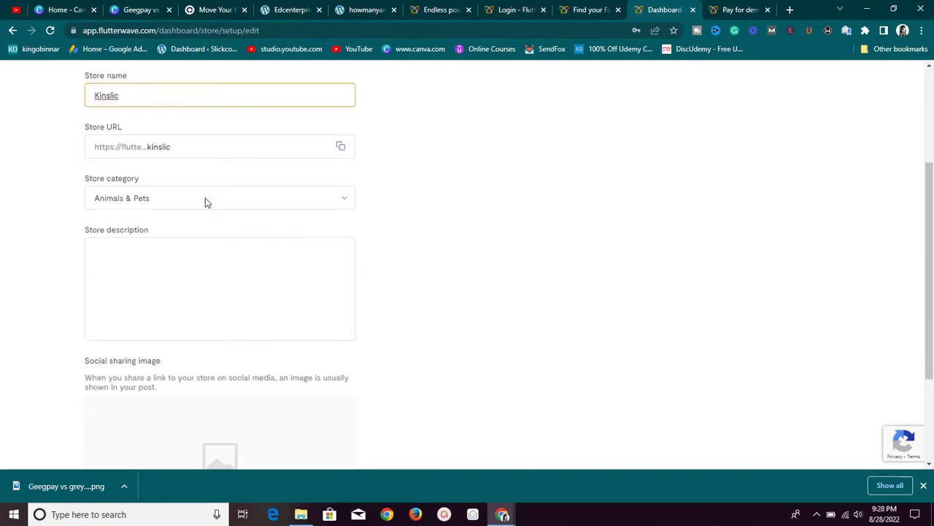
{"action": "left_click", "coordinate": [192, 203]}
{"action": "scroll", "coordinate": [167, 284], "scroll_direction": "down", "scroll_amount": 2}
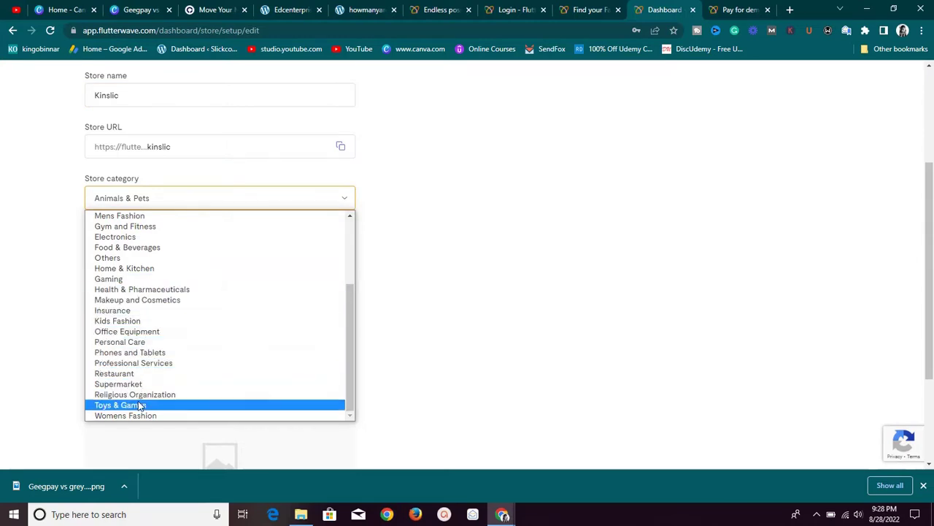
{"action": "scroll", "coordinate": [146, 332], "scroll_direction": "up", "scroll_amount": 2}
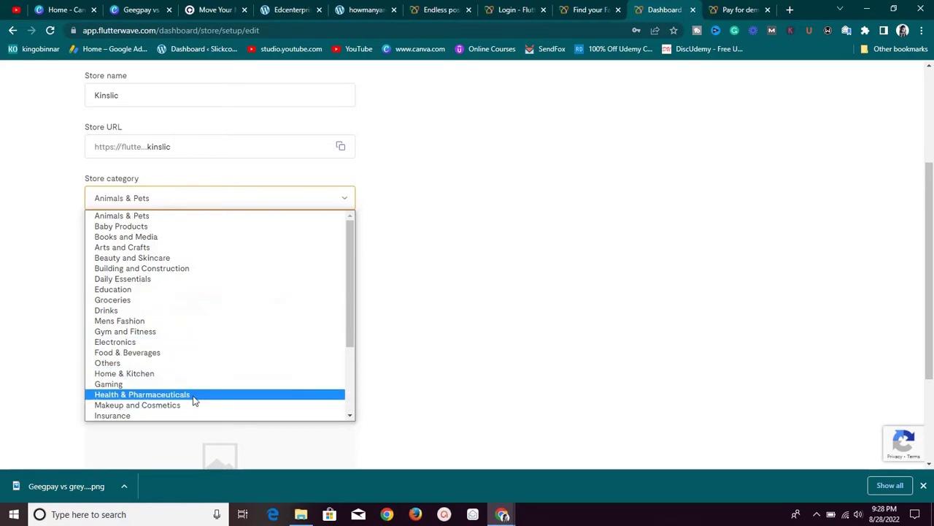
{"action": "left_click", "coordinate": [146, 364]}
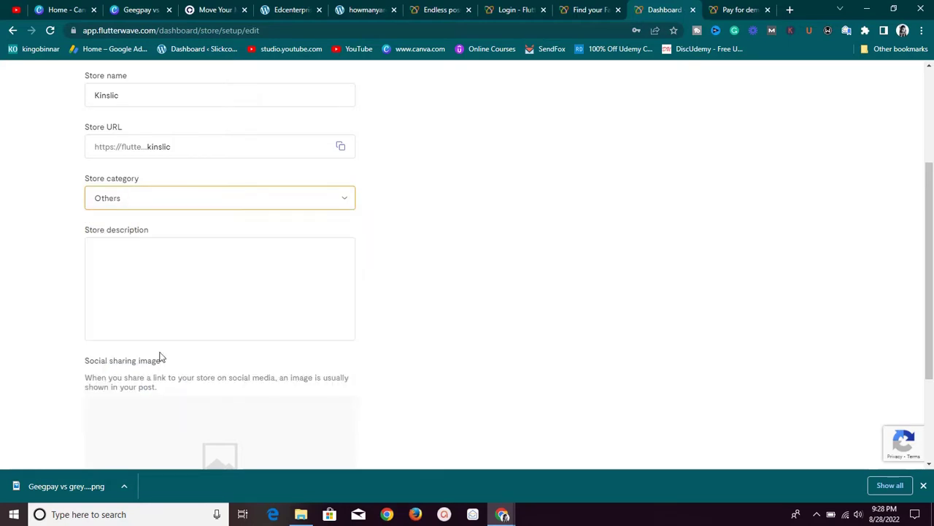
{"action": "left_click", "coordinate": [179, 267]}
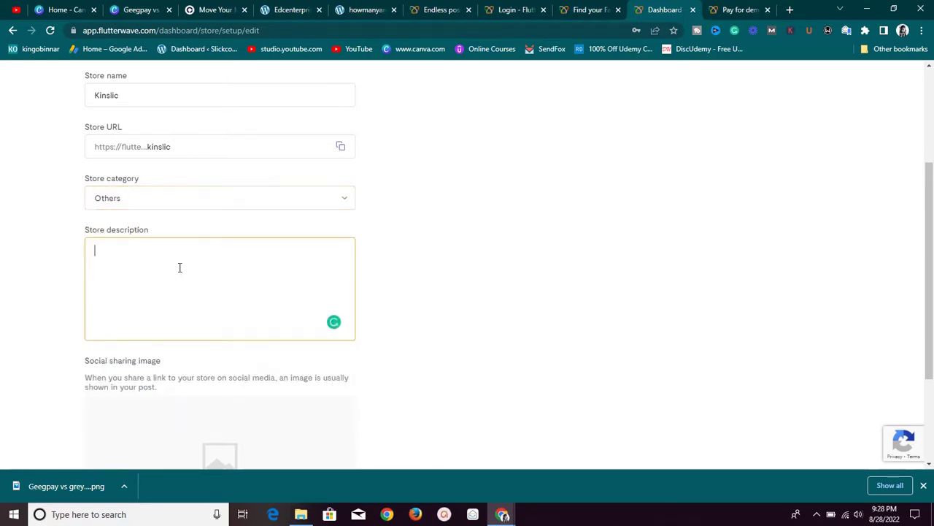
{"action": "scroll", "coordinate": [191, 284], "scroll_direction": "down", "scroll_amount": 2}
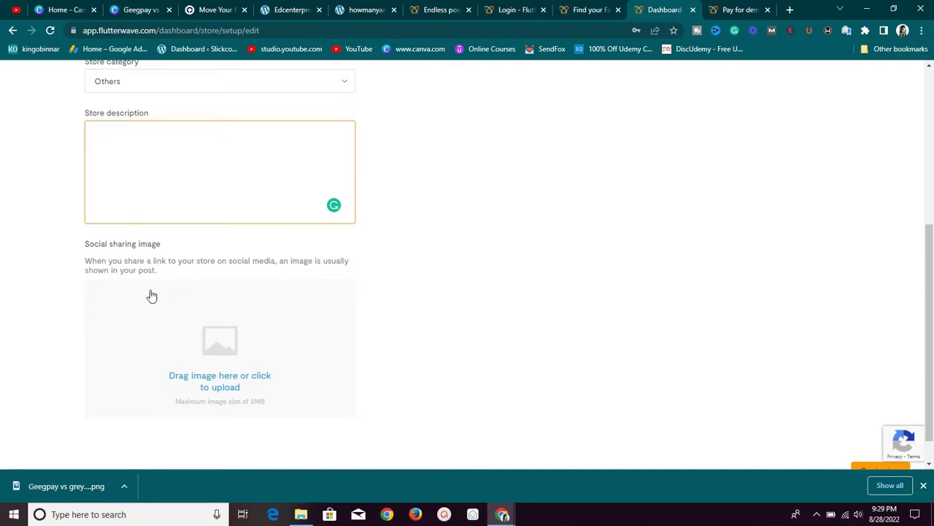
{"action": "left_click", "coordinate": [212, 374]}
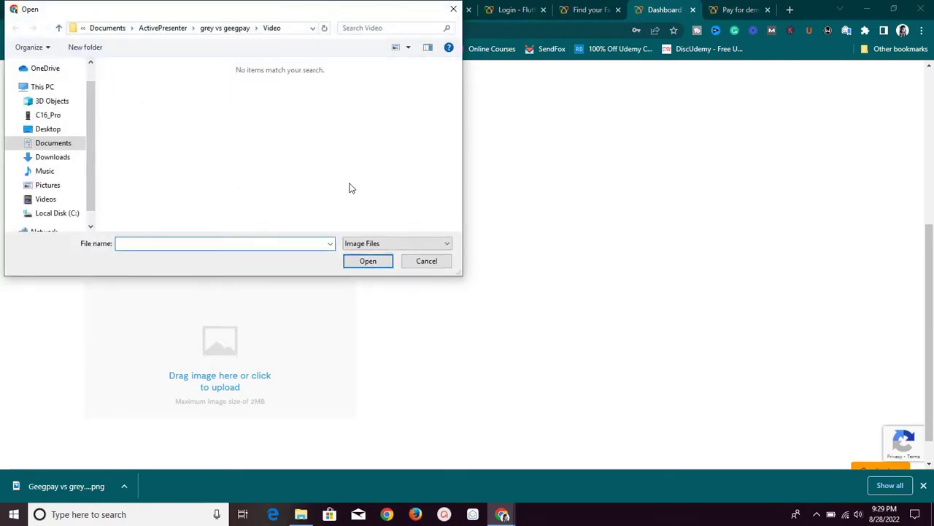
{"action": "left_click", "coordinate": [454, 9]}
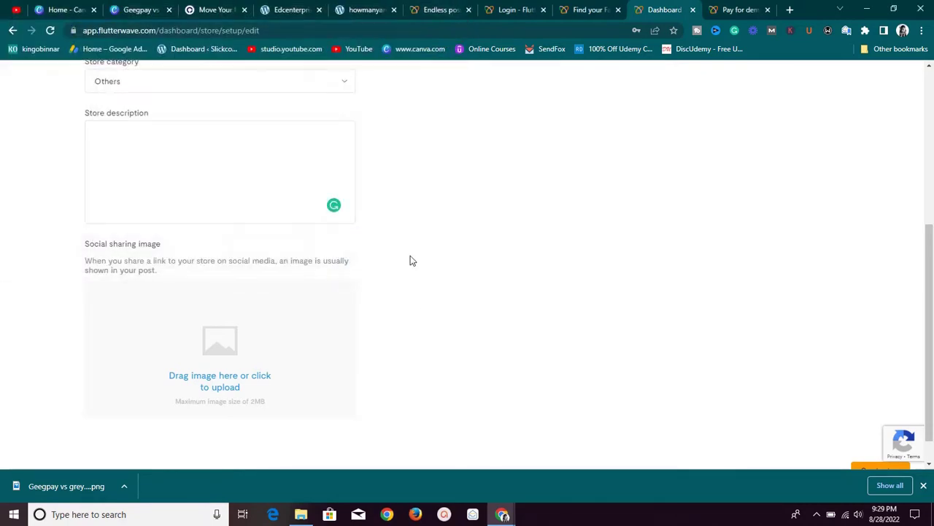
{"action": "scroll", "coordinate": [424, 308], "scroll_direction": "down", "scroll_amount": 1}
{"action": "scroll", "coordinate": [422, 299], "scroll_direction": "up", "scroll_amount": 5}
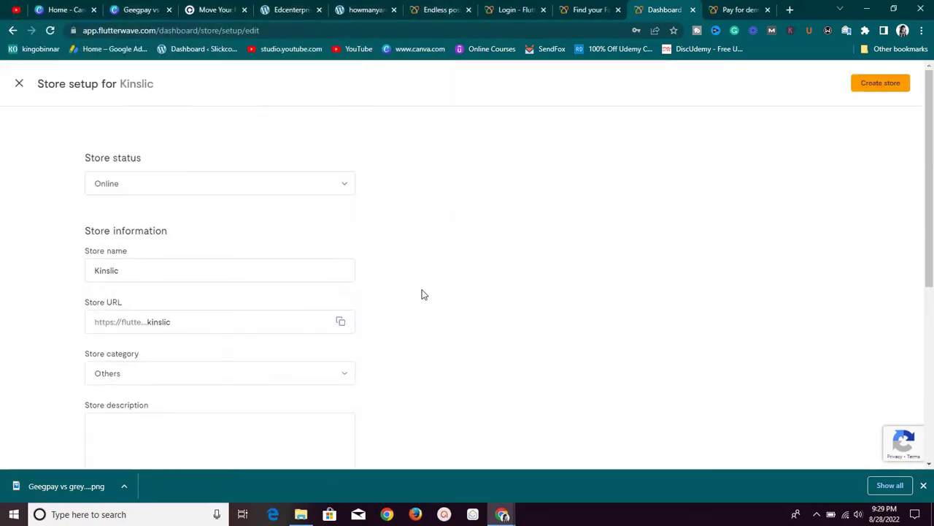
{"action": "scroll", "coordinate": [420, 287], "scroll_direction": "down", "scroll_amount": 5}
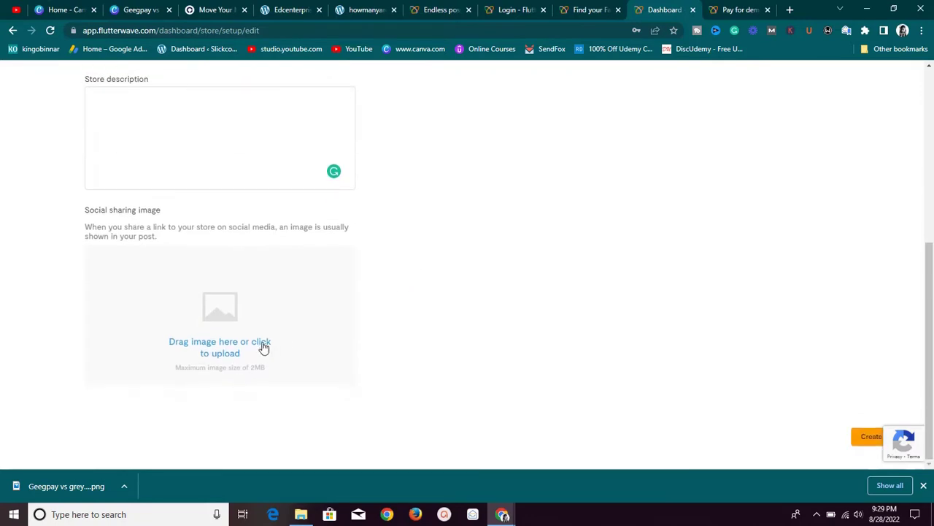
Step: Upload the "slickconnect logo" image from the Downloads folder as the store's social sharing image
{"action": "left_click", "coordinate": [240, 350]}
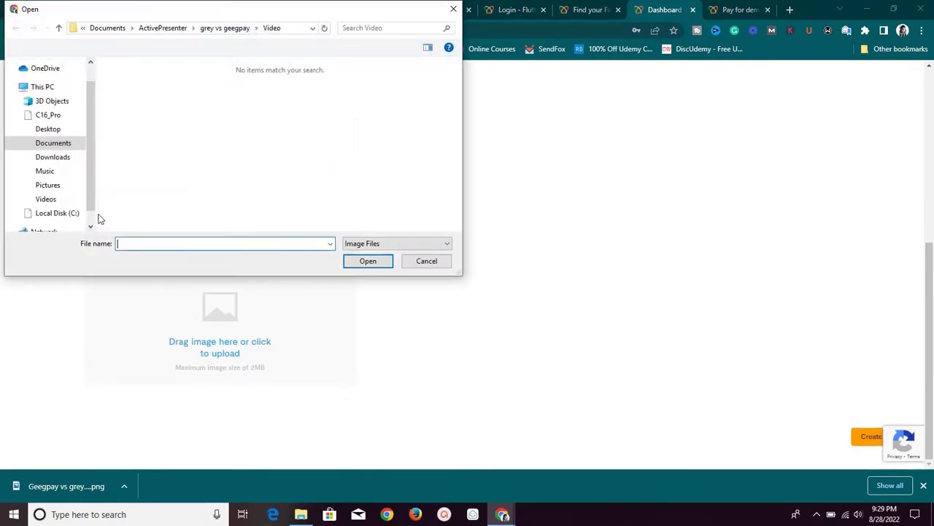
{"action": "left_click", "coordinate": [64, 157]}
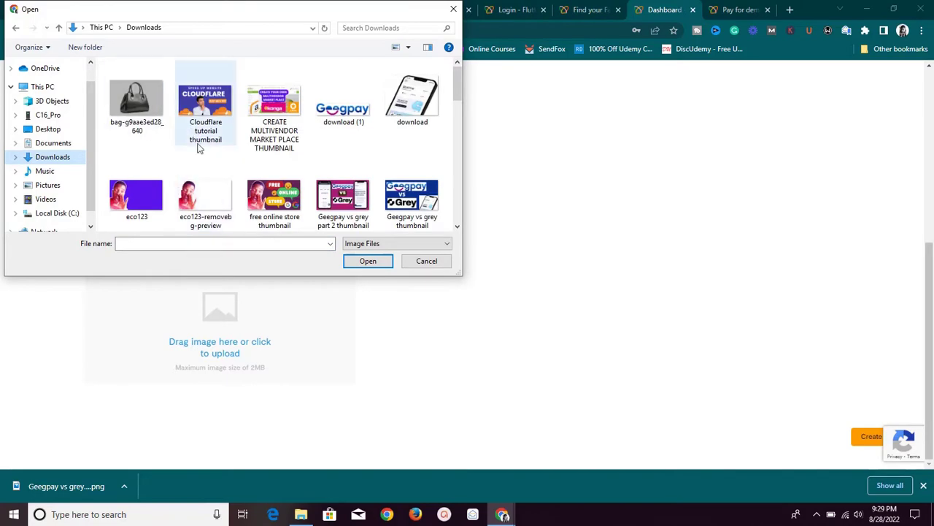
{"action": "scroll", "coordinate": [248, 146], "scroll_direction": "down", "scroll_amount": 8}
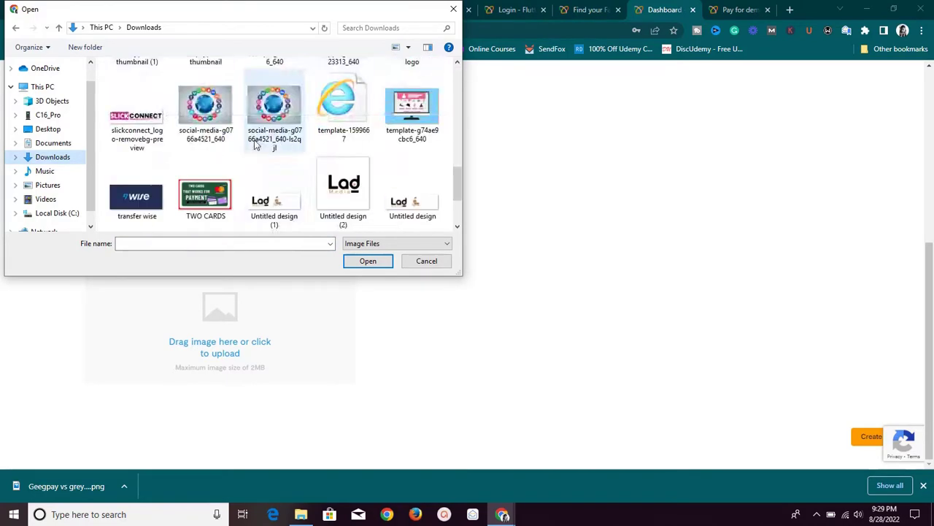
{"action": "scroll", "coordinate": [257, 143], "scroll_direction": "down", "scroll_amount": 1}
{"action": "scroll", "coordinate": [257, 141], "scroll_direction": "up", "scroll_amount": 1}
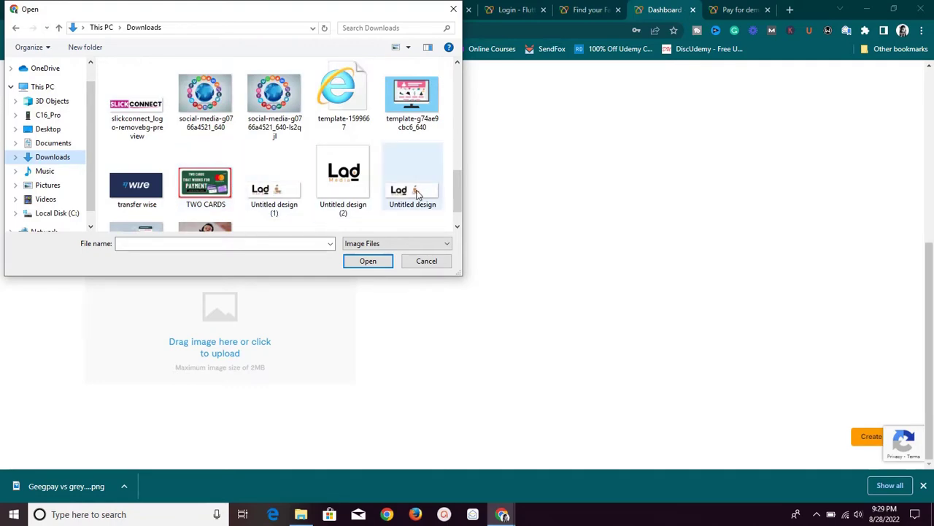
{"action": "scroll", "coordinate": [406, 186], "scroll_direction": "up", "scroll_amount": 5}
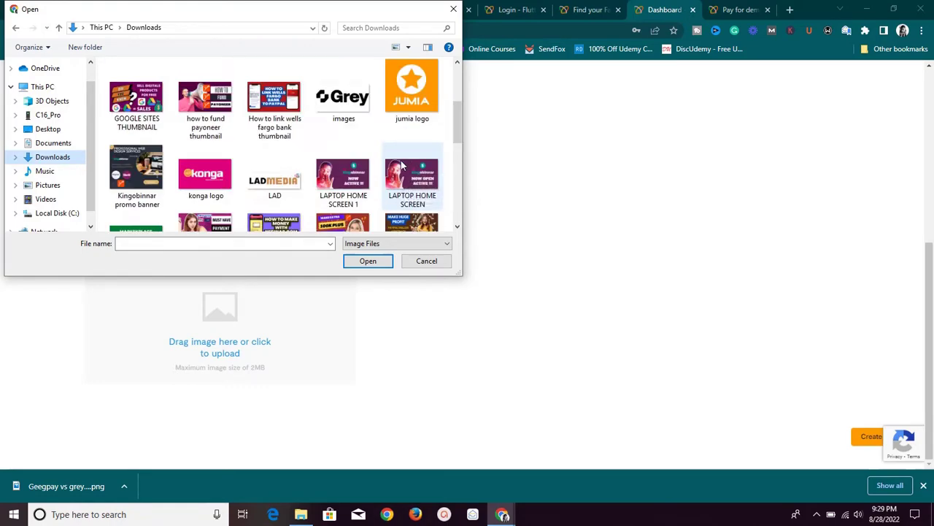
{"action": "scroll", "coordinate": [403, 176], "scroll_direction": "down", "scroll_amount": 6}
{"action": "scroll", "coordinate": [405, 156], "scroll_direction": "up", "scroll_amount": 2}
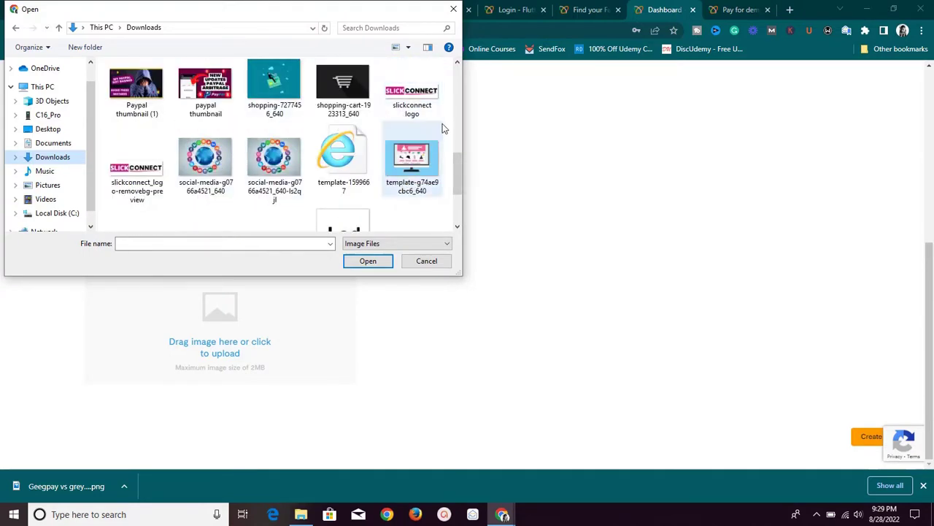
{"action": "left_click", "coordinate": [430, 99]}
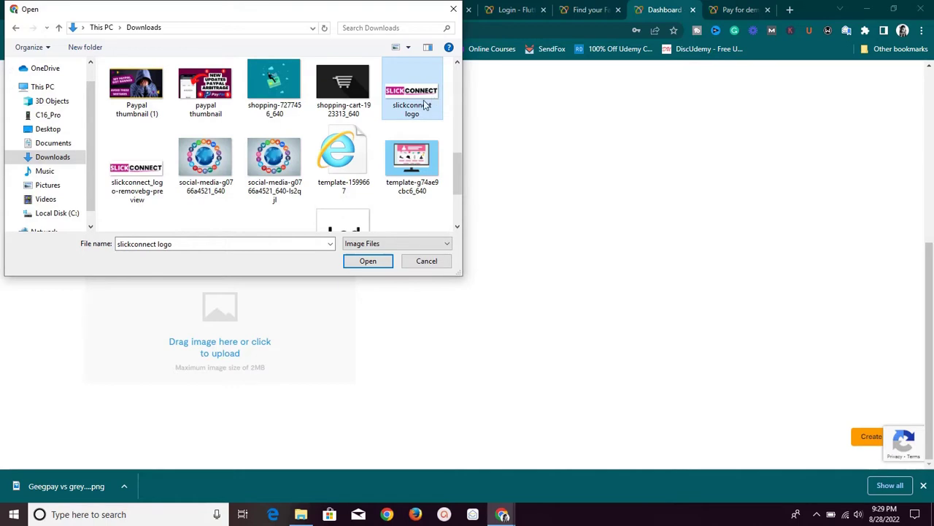
{"action": "double_click", "coordinate": [427, 105]}
{"action": "scroll", "coordinate": [515, 284], "scroll_direction": "up", "scroll_amount": 5}
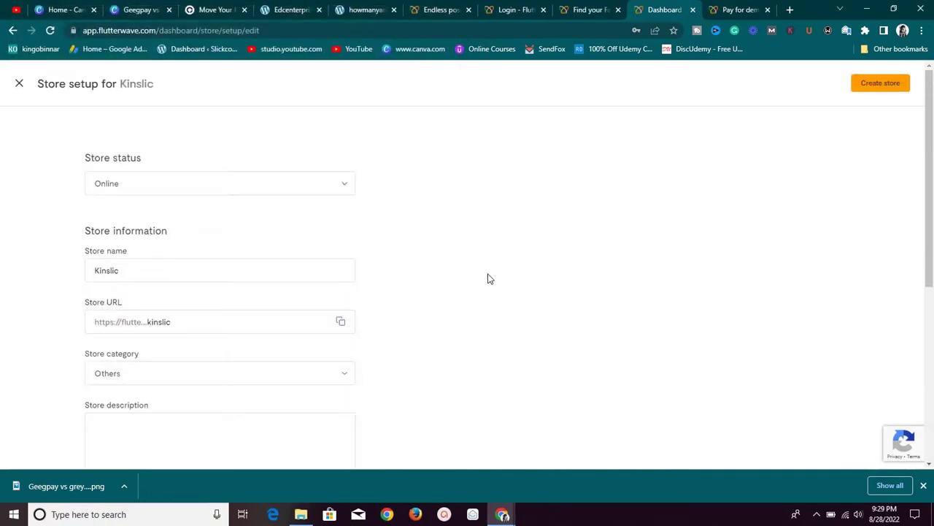
{"action": "scroll", "coordinate": [489, 278], "scroll_direction": "down", "scroll_amount": 5}
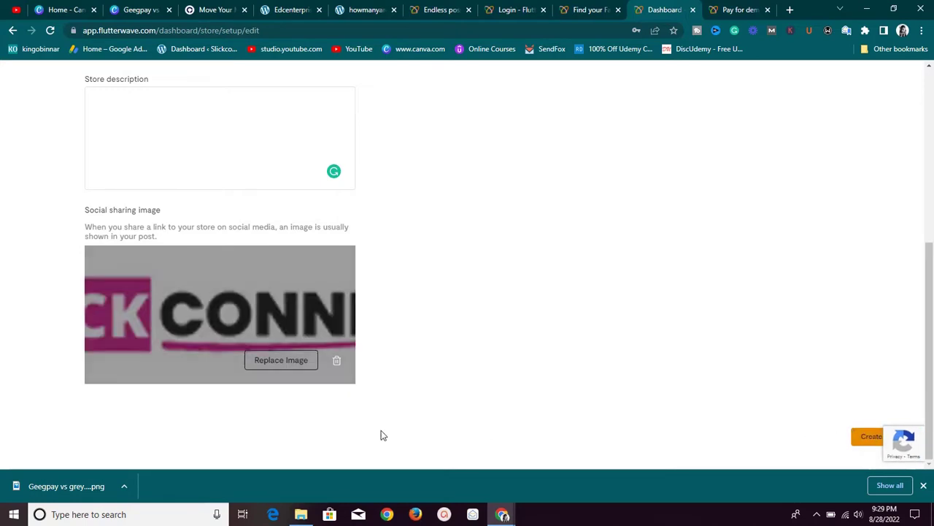
Step: Fill in the required store description with "This is a test" and create the store
{"action": "left_click", "coordinate": [860, 433]}
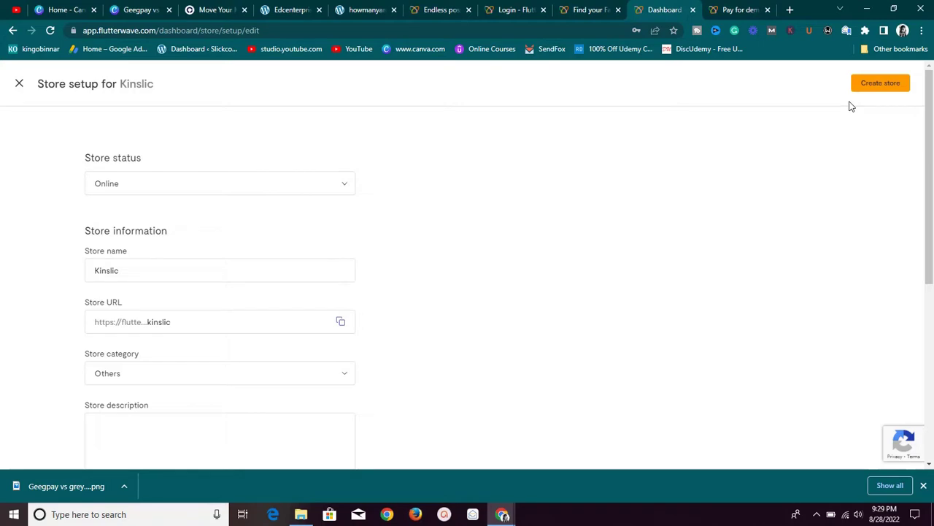
{"action": "left_click", "coordinate": [890, 85]}
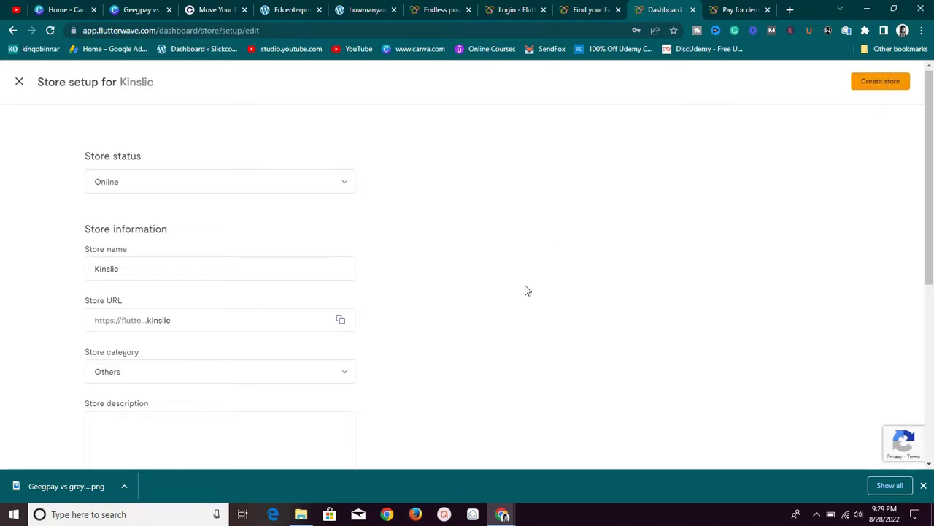
{"action": "scroll", "coordinate": [525, 291], "scroll_direction": "down", "scroll_amount": 4}
{"action": "left_click", "coordinate": [114, 181]}
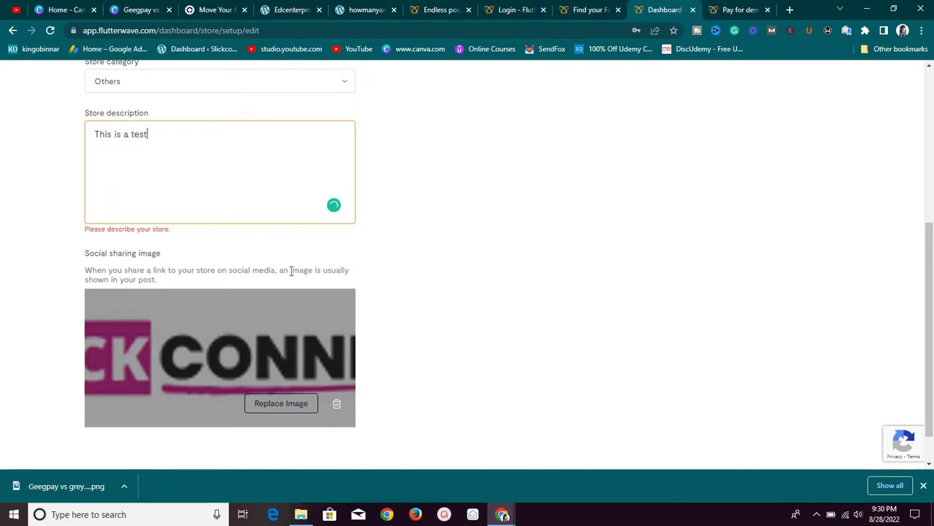
{"action": "scroll", "coordinate": [621, 160], "scroll_direction": "down", "scroll_amount": 1}
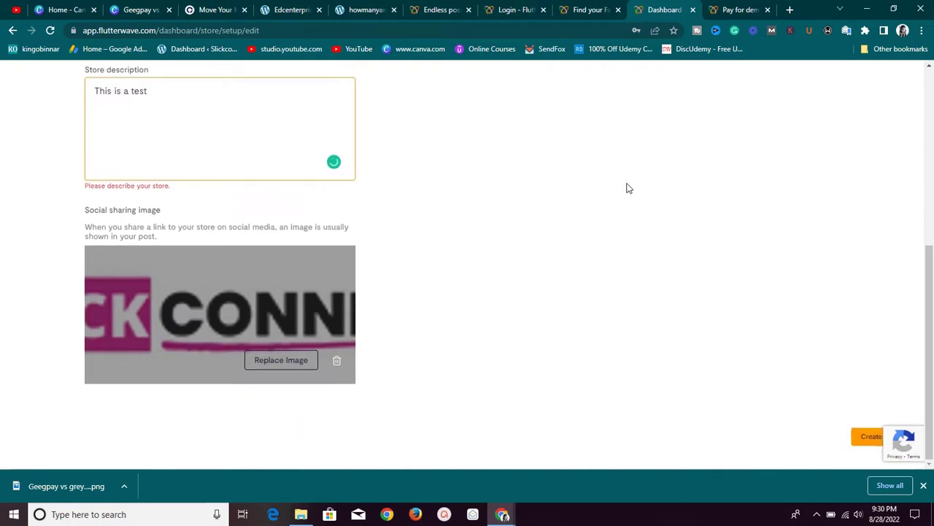
{"action": "left_click", "coordinate": [863, 446]}
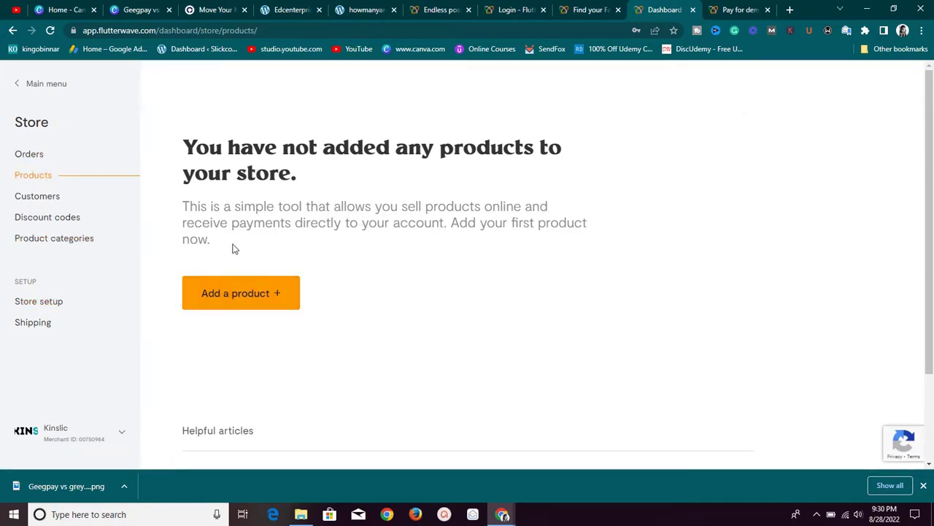
Step: Go to the Store setup page and look through the new store's market listing, VAT, cart wait period and QR code settings
{"action": "left_click", "coordinate": [33, 304]}
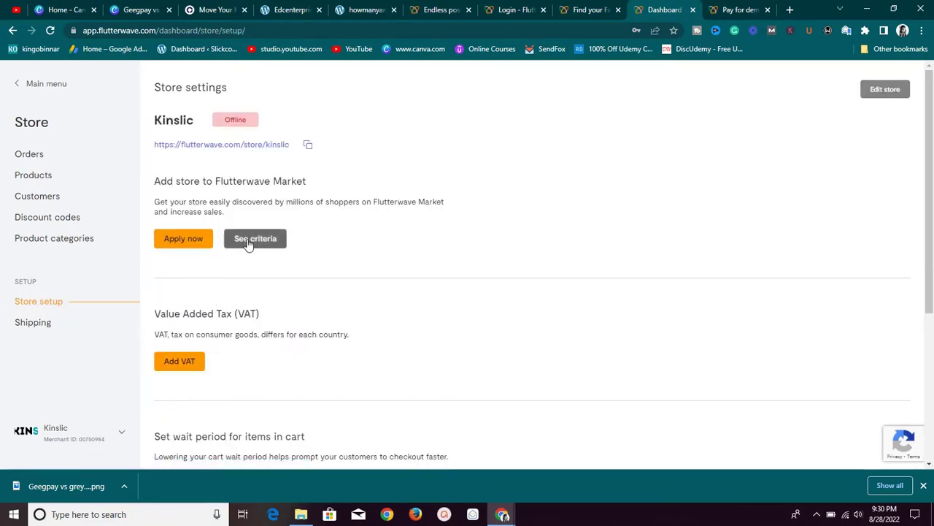
{"action": "scroll", "coordinate": [243, 219], "scroll_direction": "down", "scroll_amount": 3}
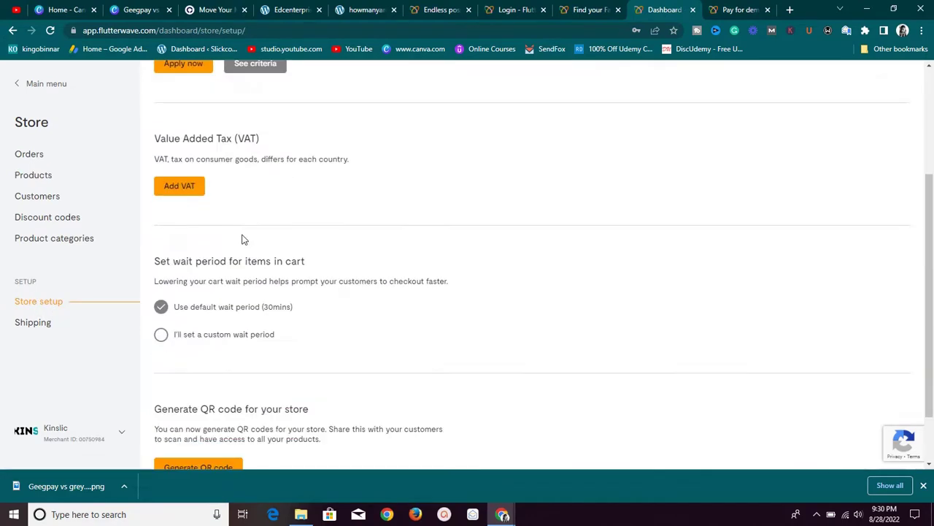
{"action": "scroll", "coordinate": [243, 242], "scroll_direction": "up", "scroll_amount": 3}
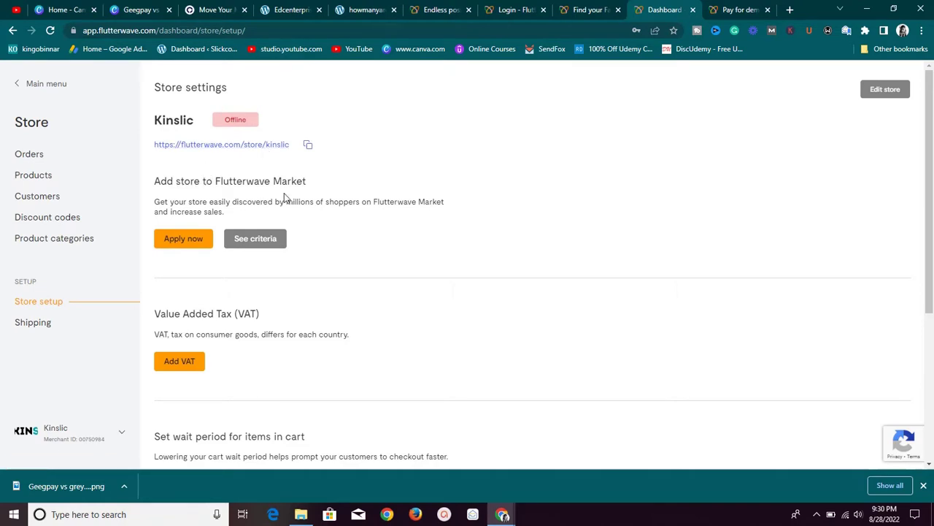
Step: Switch to the Flutterwave Market site and browse the products listed under Men's Fashion
{"action": "left_click", "coordinate": [581, 6]}
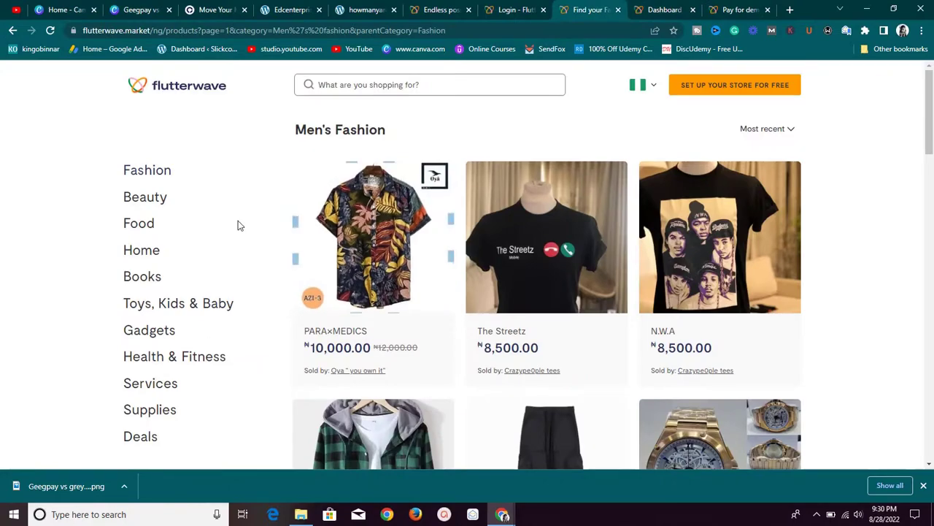
{"action": "scroll", "coordinate": [240, 229], "scroll_direction": "down", "scroll_amount": 3}
{"action": "scroll", "coordinate": [240, 234], "scroll_direction": "down", "scroll_amount": 2}
{"action": "scroll", "coordinate": [242, 221], "scroll_direction": "up", "scroll_amount": 5}
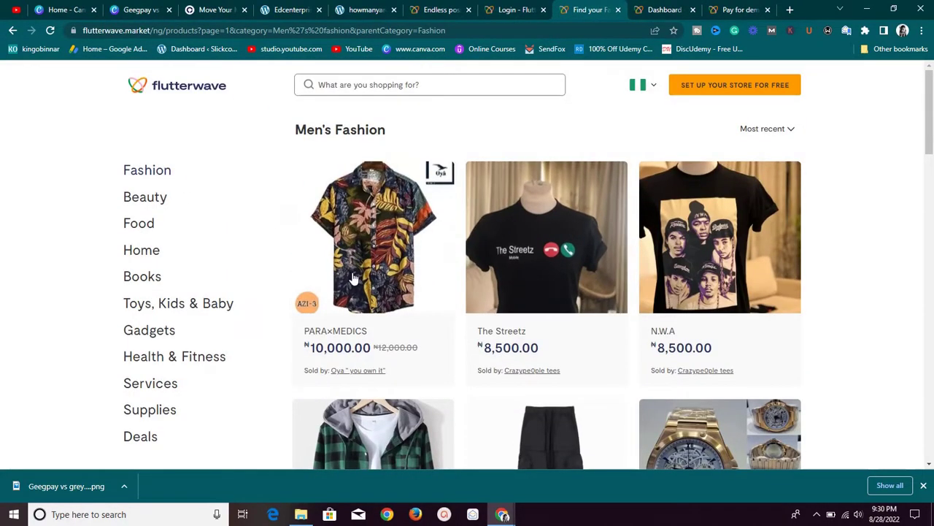
{"action": "scroll", "coordinate": [408, 278], "scroll_direction": "down", "scroll_amount": 2}
{"action": "scroll", "coordinate": [467, 271], "scroll_direction": "down", "scroll_amount": 3}
{"action": "scroll", "coordinate": [467, 255], "scroll_direction": "up", "scroll_amount": 5}
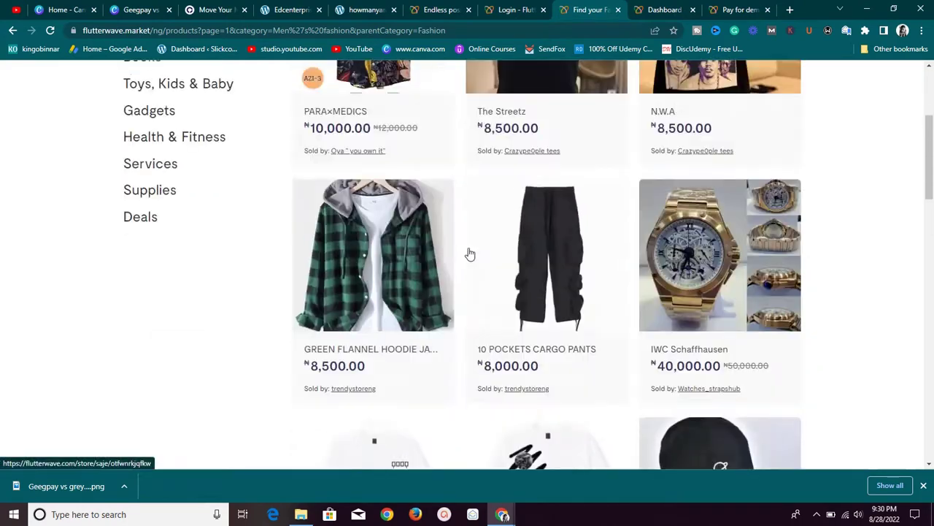
{"action": "scroll", "coordinate": [584, 380], "scroll_direction": "down", "scroll_amount": 7}
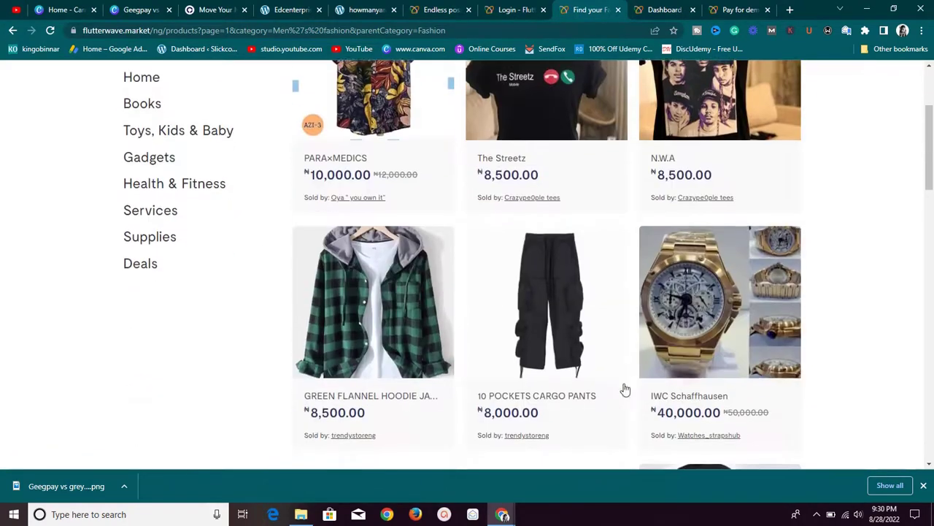
{"action": "scroll", "coordinate": [583, 378], "scroll_direction": "down", "scroll_amount": 6}
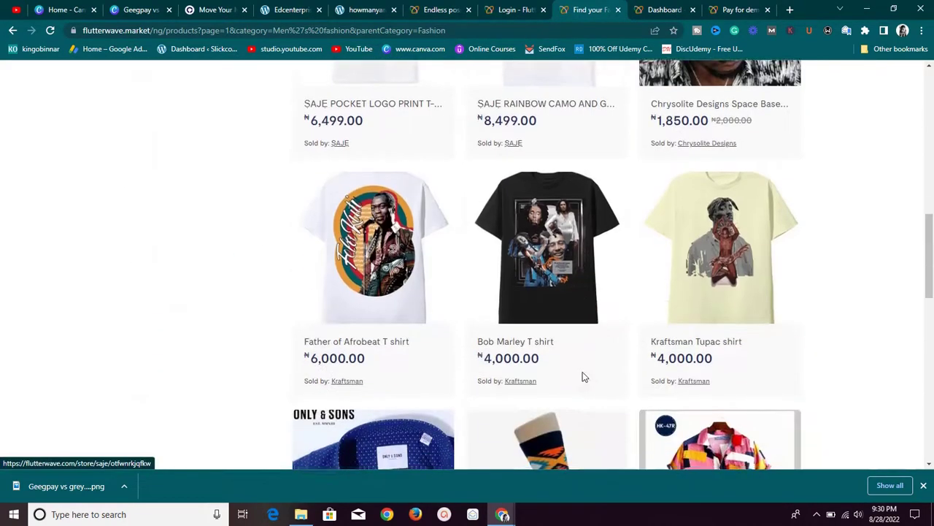
{"action": "scroll", "coordinate": [583, 375], "scroll_direction": "down", "scroll_amount": 4}
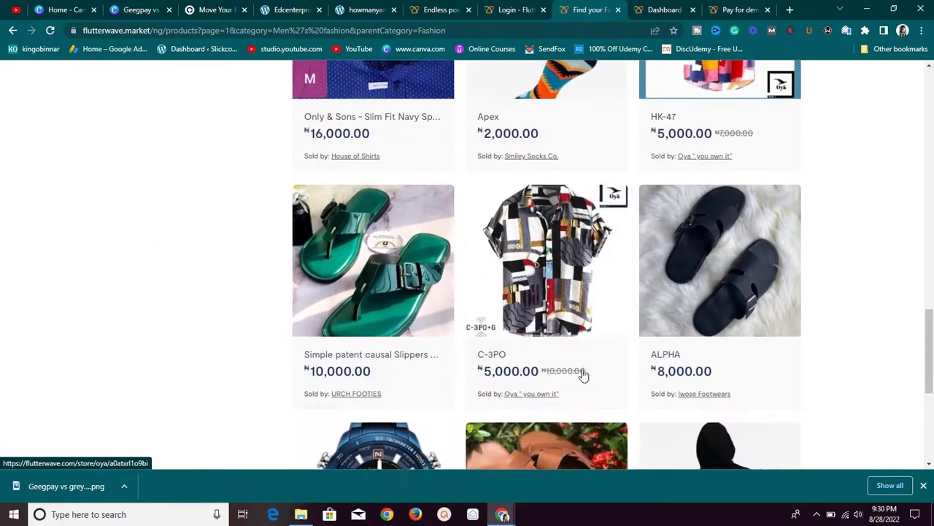
{"action": "scroll", "coordinate": [582, 369], "scroll_direction": "up", "scroll_amount": 18}
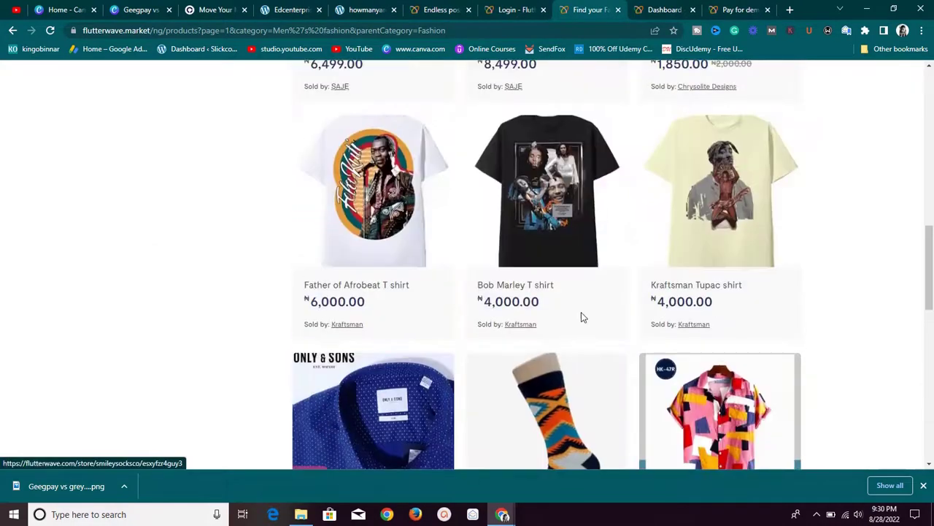
{"action": "scroll", "coordinate": [578, 306], "scroll_direction": "up", "scroll_amount": 3}
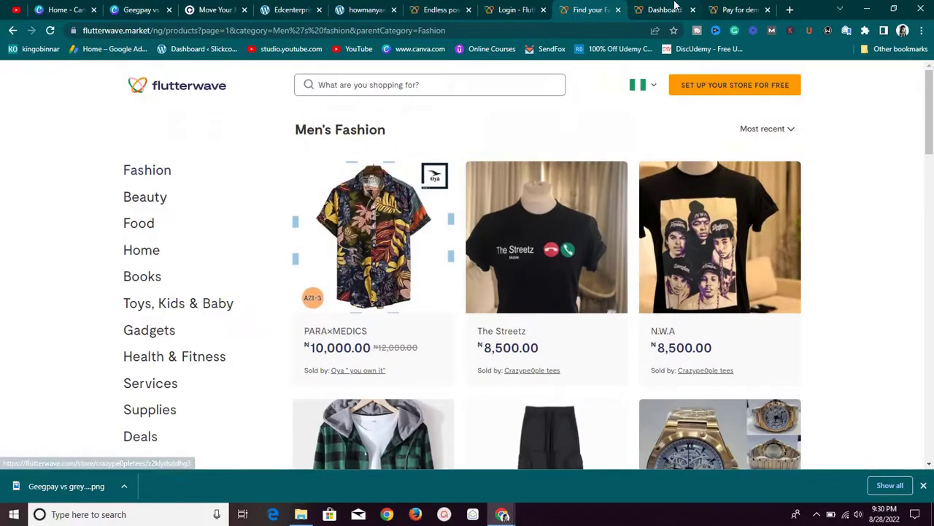
Step: Return to the merchant dashboard and review the store's status, VAT, cart wait period and QR code options
{"action": "key", "text": "ctrl+Tab"}
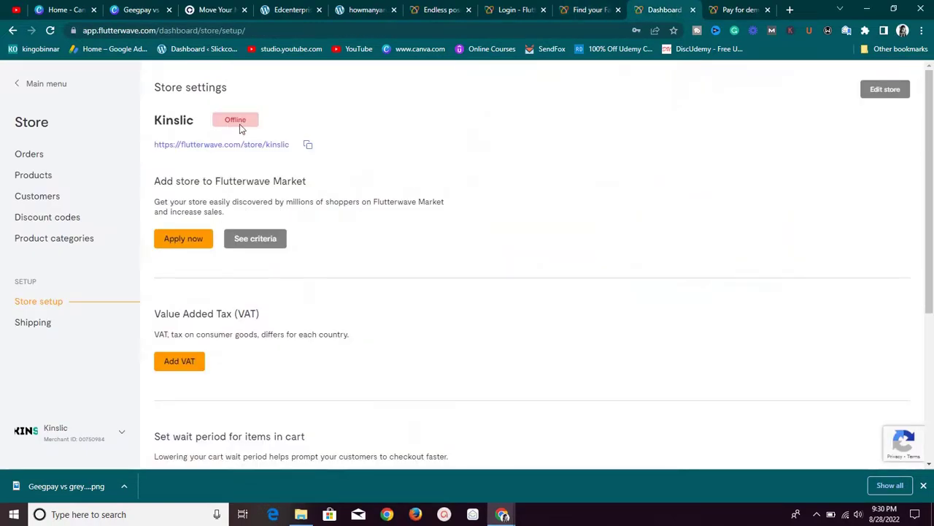
{"action": "scroll", "coordinate": [302, 192], "scroll_direction": "down", "scroll_amount": 2}
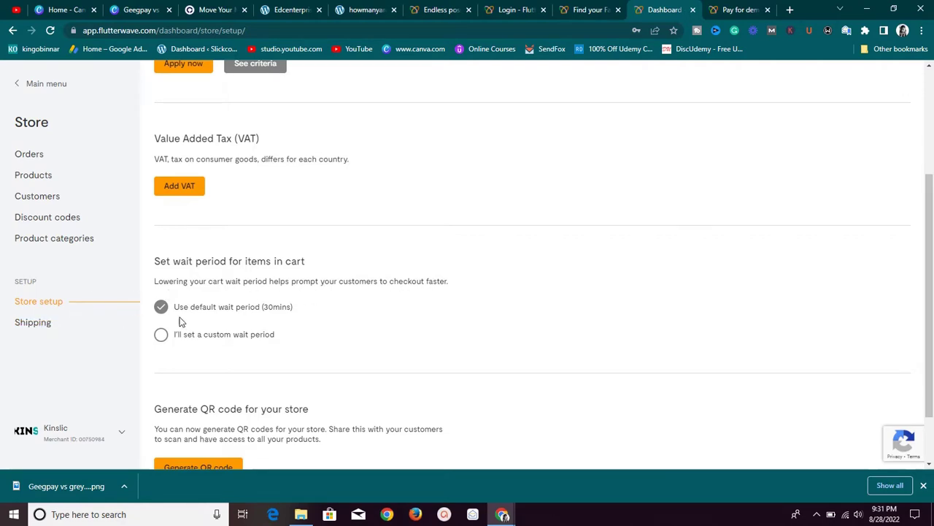
{"action": "scroll", "coordinate": [225, 332], "scroll_direction": "down", "scroll_amount": 1}
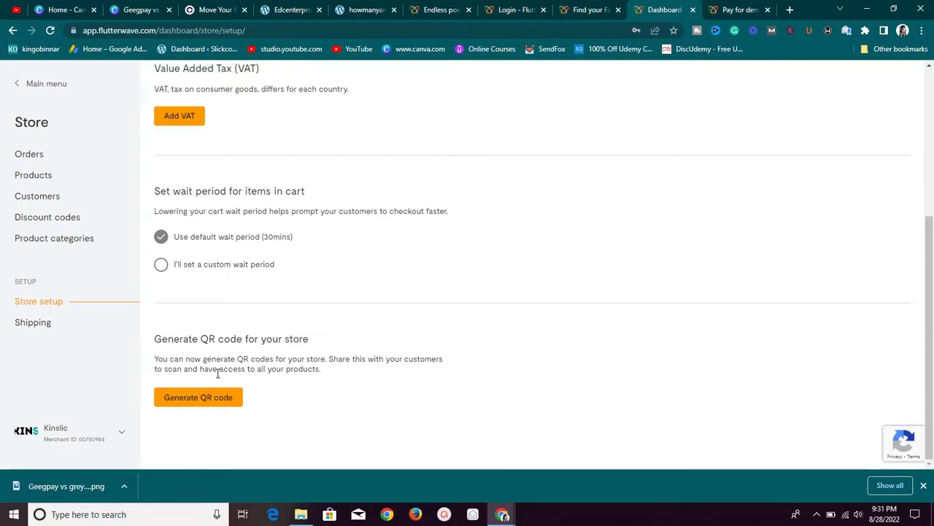
{"action": "scroll", "coordinate": [217, 373], "scroll_direction": "up", "scroll_amount": 4}
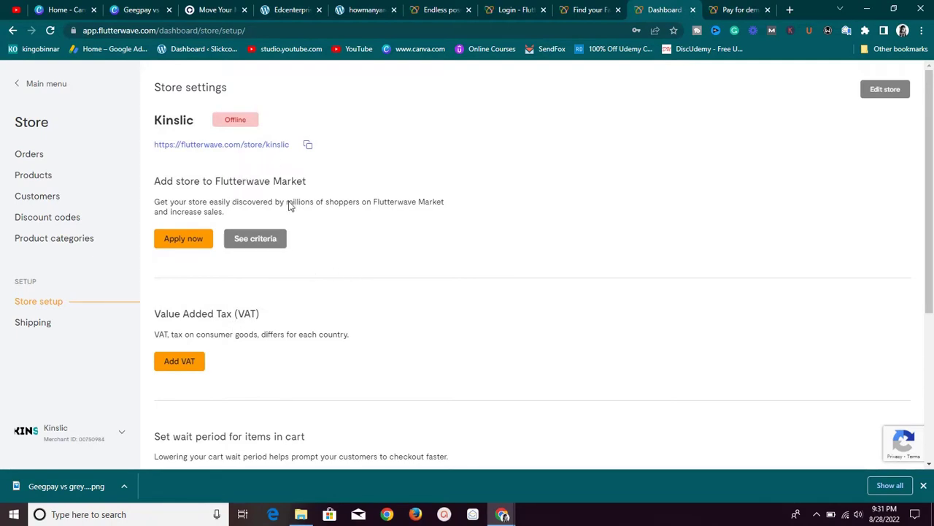
Step: Copy the store's link and open it in a new browser tab to check the public page, and return to the store settings
{"action": "right_click", "coordinate": [312, 151]}
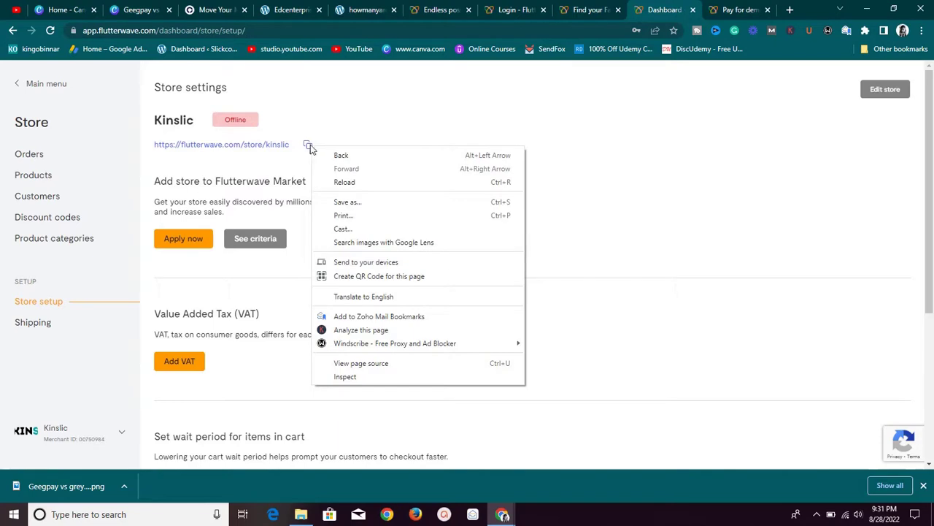
{"action": "left_click", "coordinate": [309, 147]}
{"action": "left_click", "coordinate": [309, 147]}
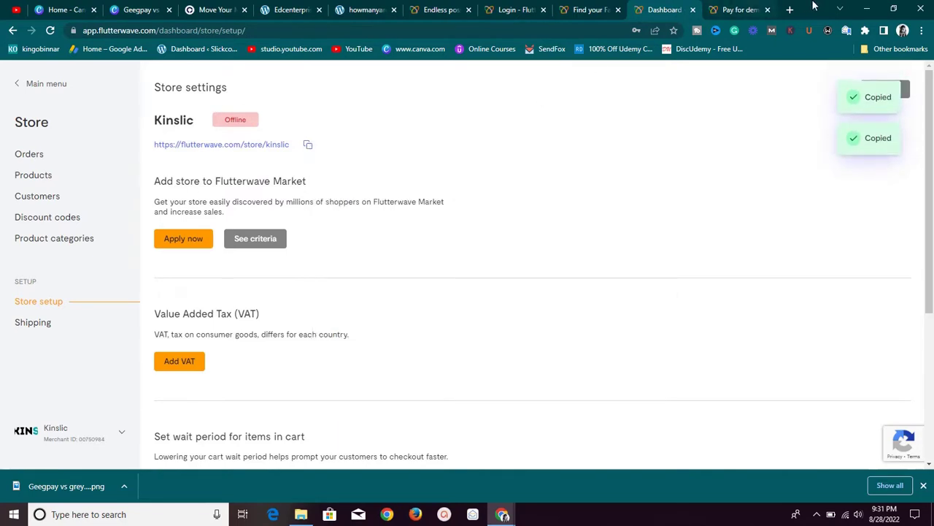
{"action": "left_click", "coordinate": [790, 9]}
{"action": "right_click", "coordinate": [458, 33]}
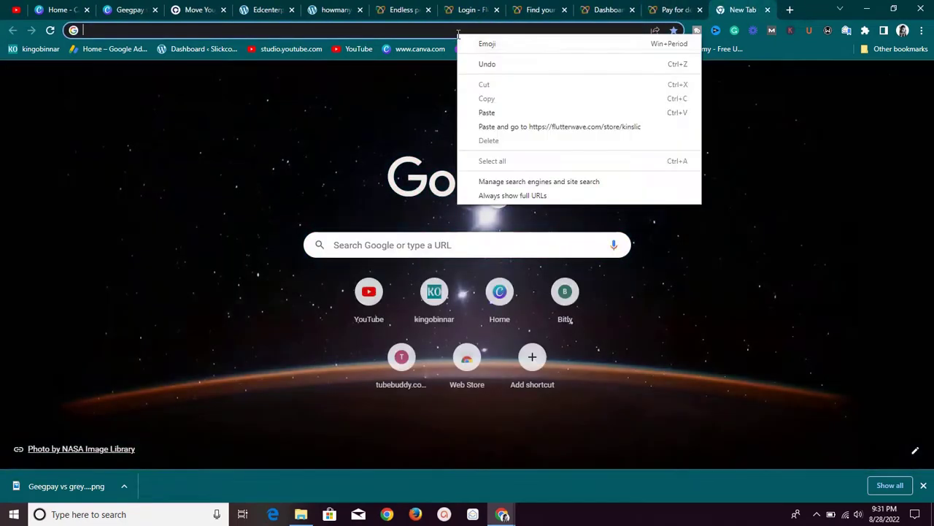
{"action": "left_click", "coordinate": [481, 112]}
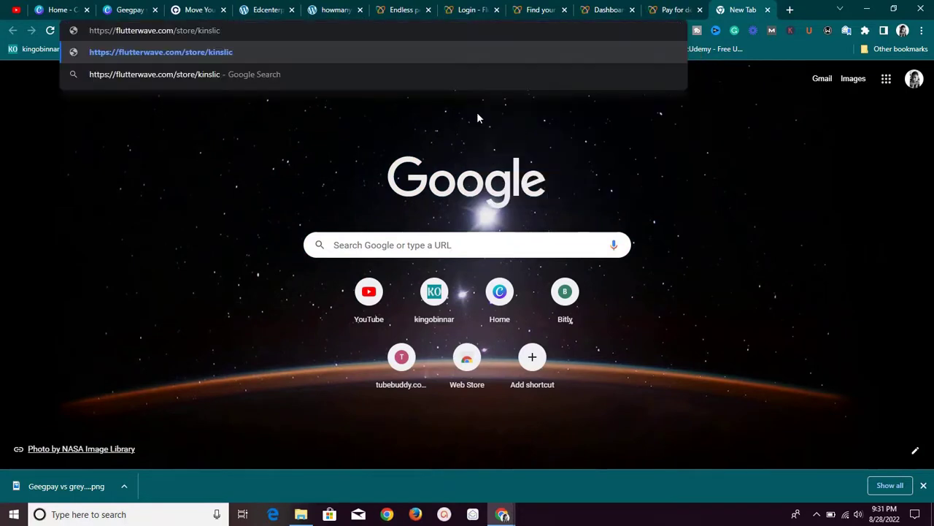
{"action": "key", "text": "Return"}
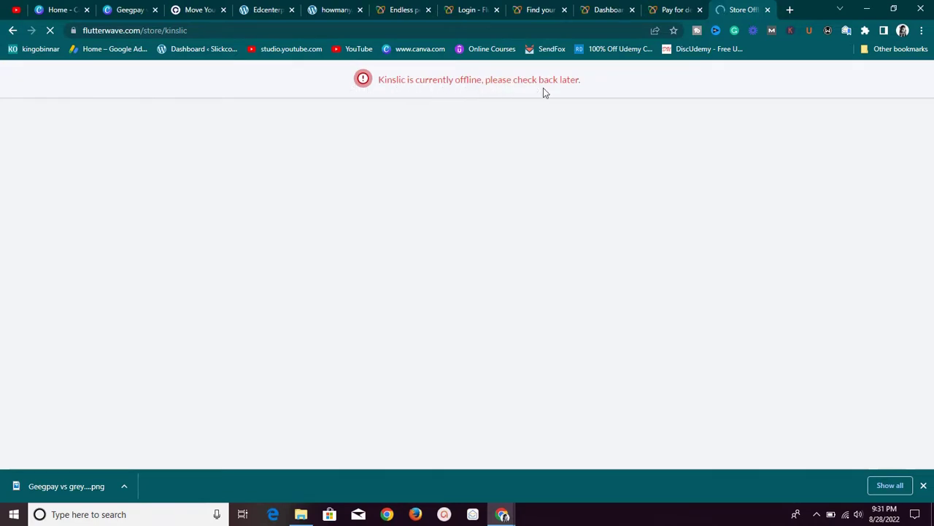
{"action": "left_click", "coordinate": [606, 10]}
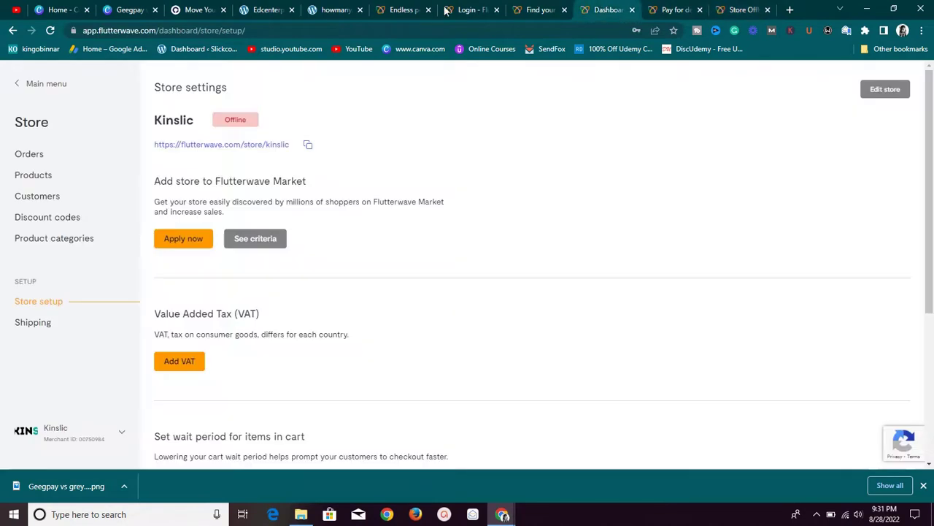
Step: Read the criteria for listing on Flutterwave Market, and look through the Kinslic store's edit form without saving changes
{"action": "left_click", "coordinate": [255, 241]}
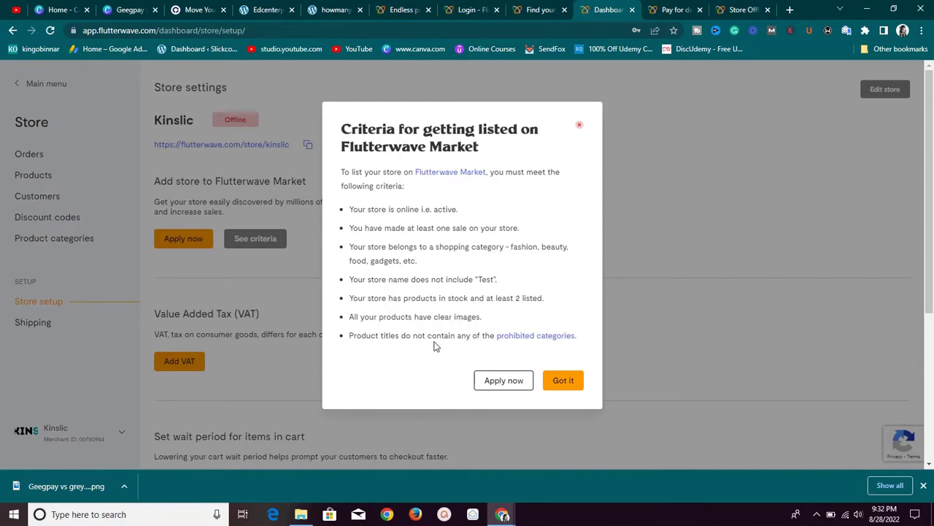
{"action": "left_click", "coordinate": [562, 381]}
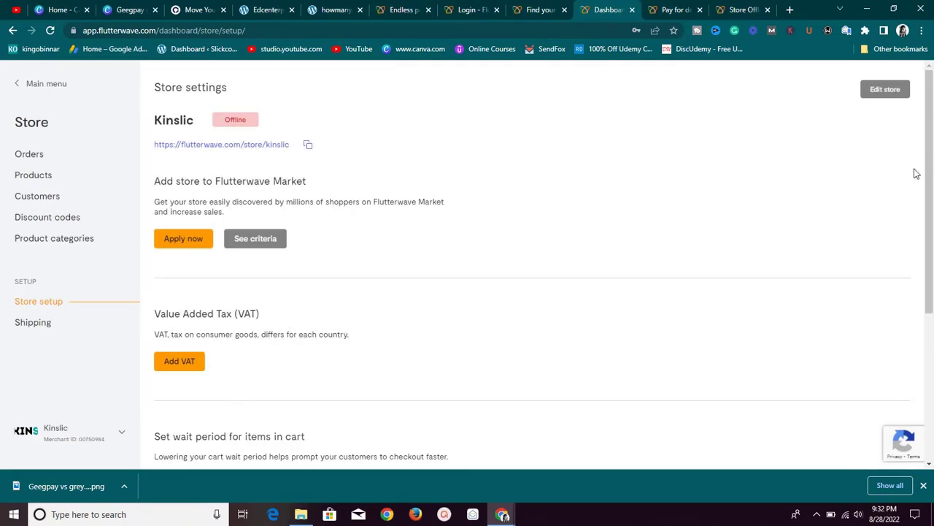
{"action": "left_click", "coordinate": [884, 94]}
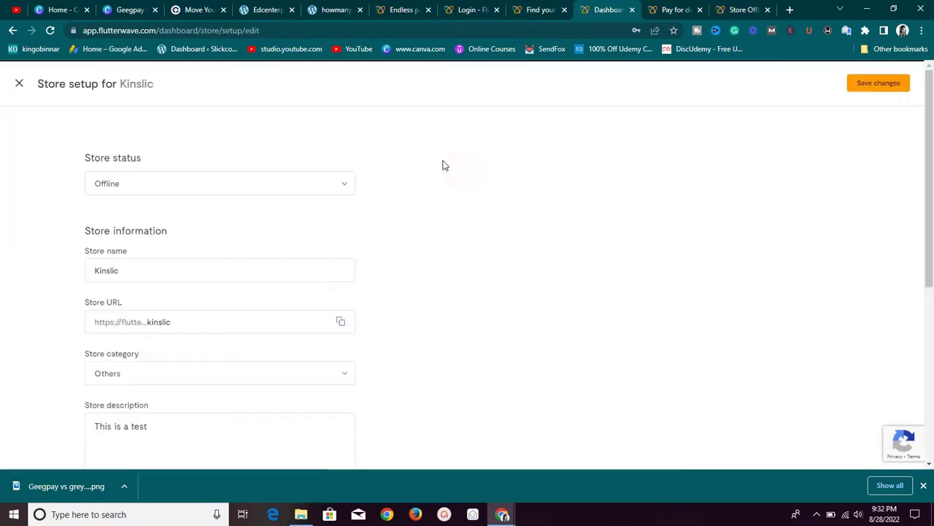
{"action": "scroll", "coordinate": [179, 236], "scroll_direction": "down", "scroll_amount": 5}
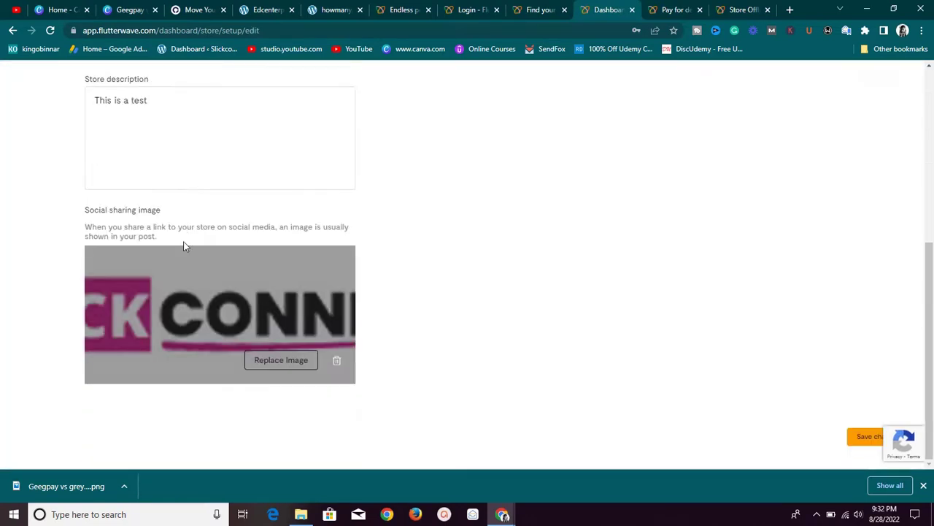
{"action": "scroll", "coordinate": [185, 240], "scroll_direction": "up", "scroll_amount": 5}
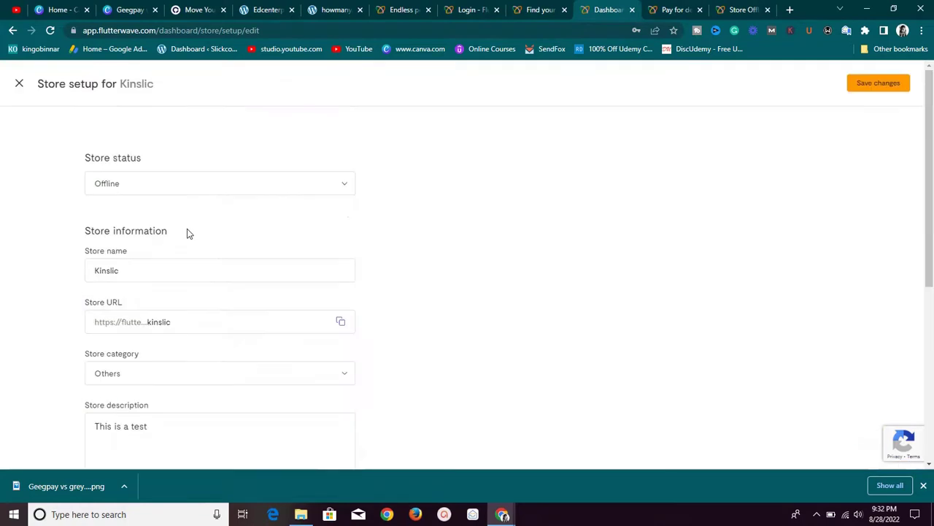
{"action": "left_click", "coordinate": [19, 84]}
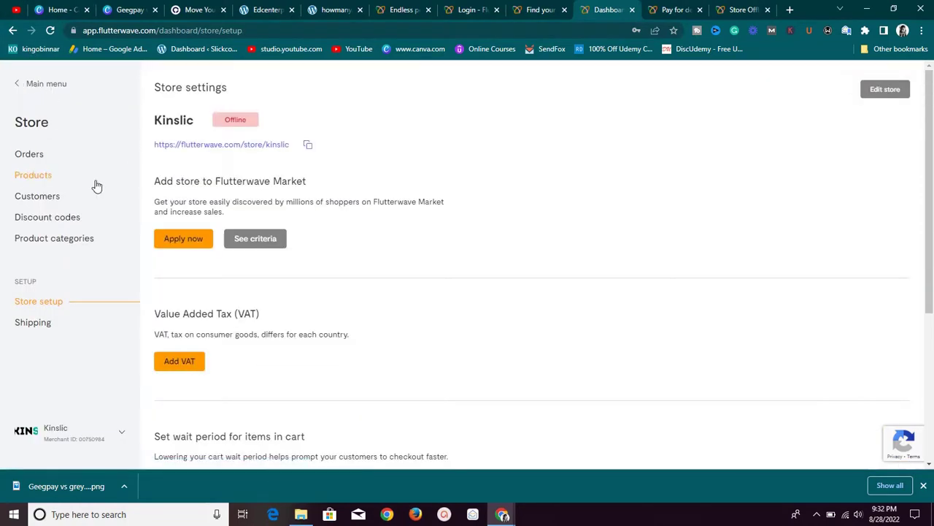
Step: Check the store's Products page and return to the dashboard's main menu
{"action": "left_click", "coordinate": [45, 176]}
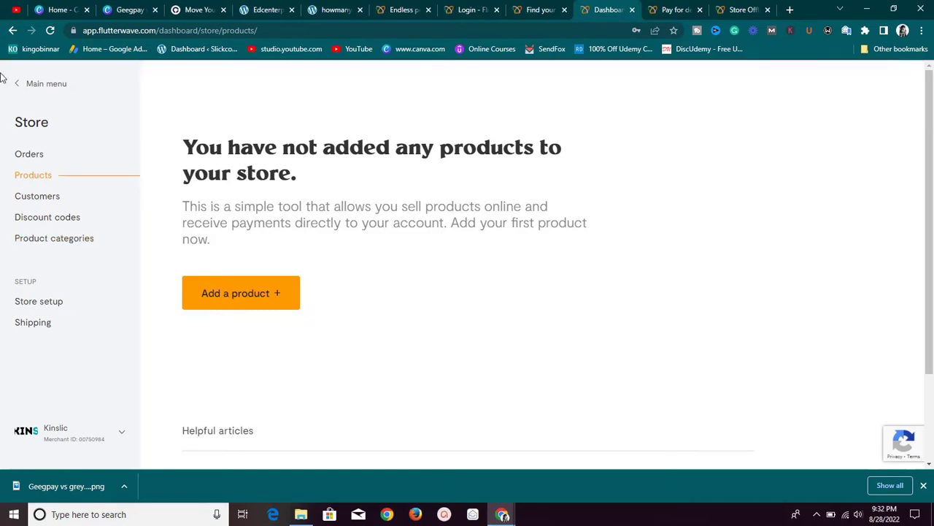
{"action": "left_click", "coordinate": [33, 85]}
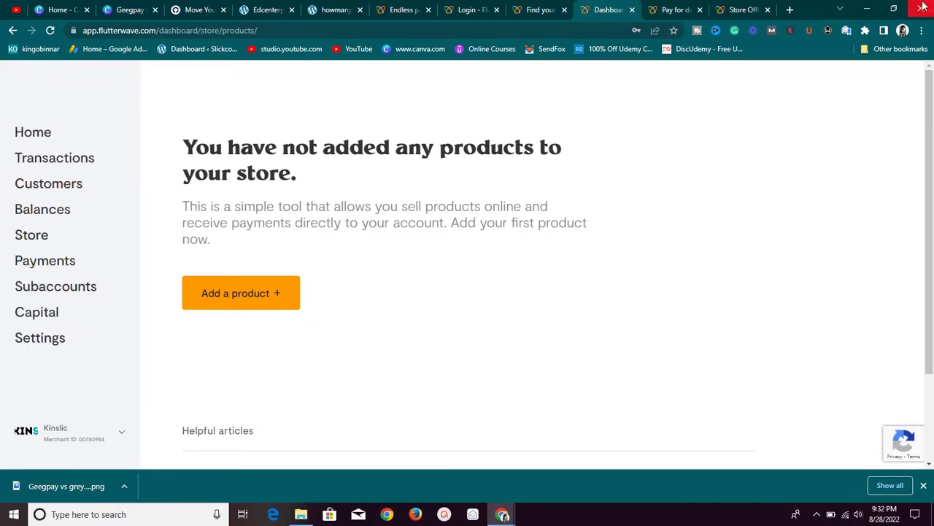
Step: Open Google Sites at sites.google.com/new in a new browser tab
{"action": "left_click", "coordinate": [790, 10]}
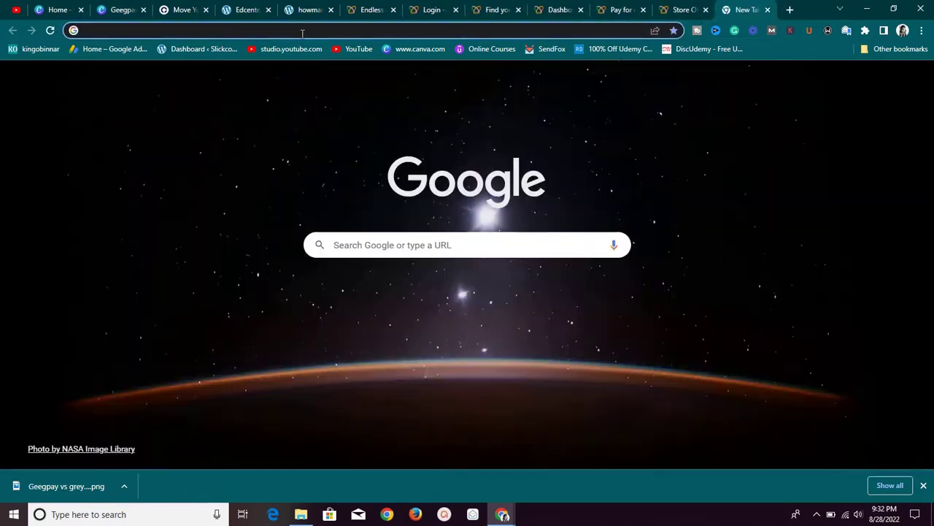
{"action": "type", "text": "sit"}
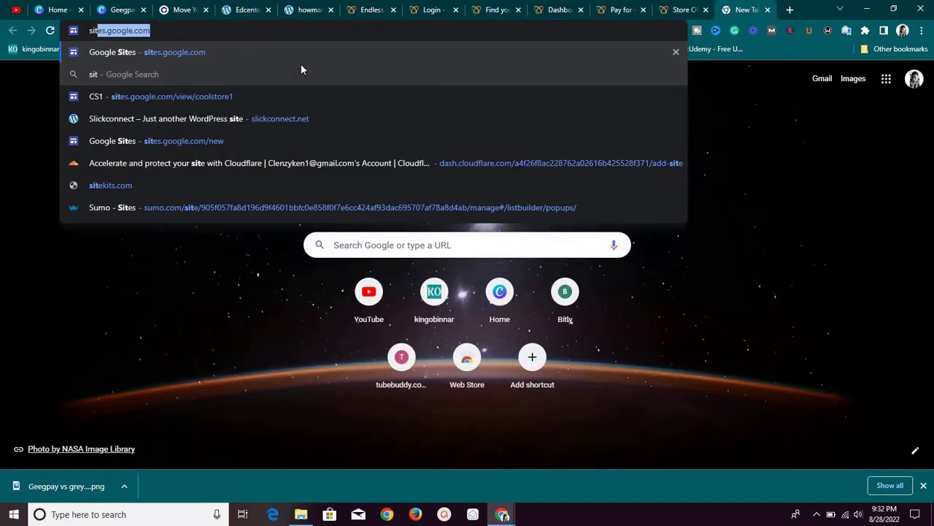
{"action": "key", "text": "Return"}
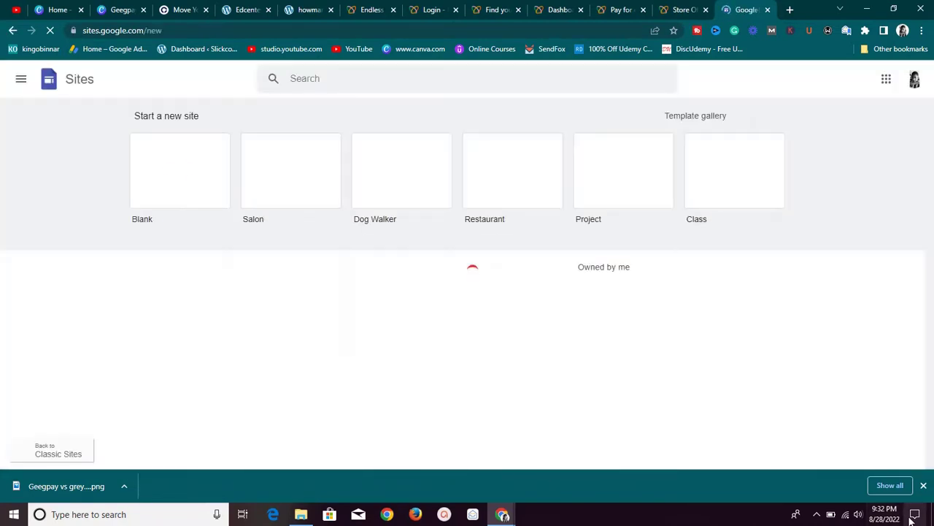
{"action": "left_click", "coordinate": [913, 516]}
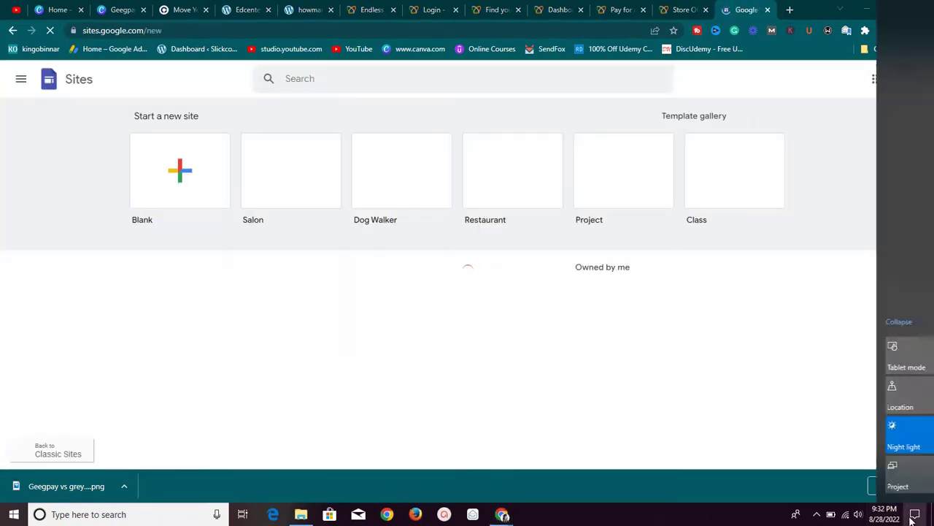
{"action": "left_click", "coordinate": [608, 357]}
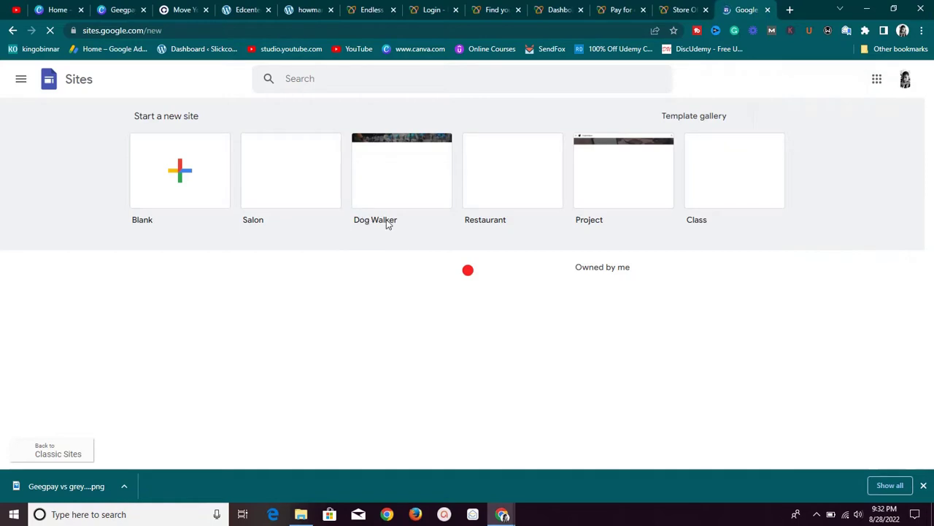
Step: Browse the recent sites in Google Sites and open the KOD site for editing
{"action": "scroll", "coordinate": [350, 211], "scroll_direction": "down", "scroll_amount": 2}
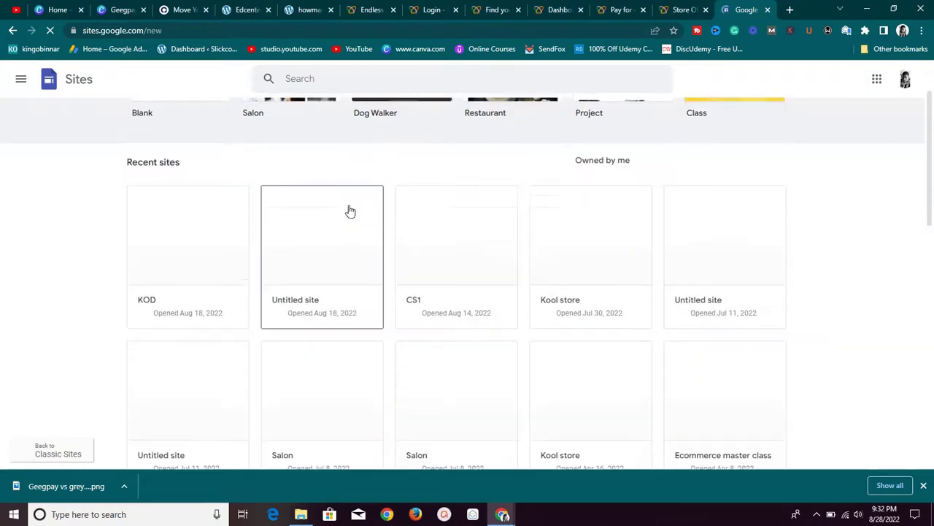
{"action": "scroll", "coordinate": [350, 211], "scroll_direction": "up", "scroll_amount": 2}
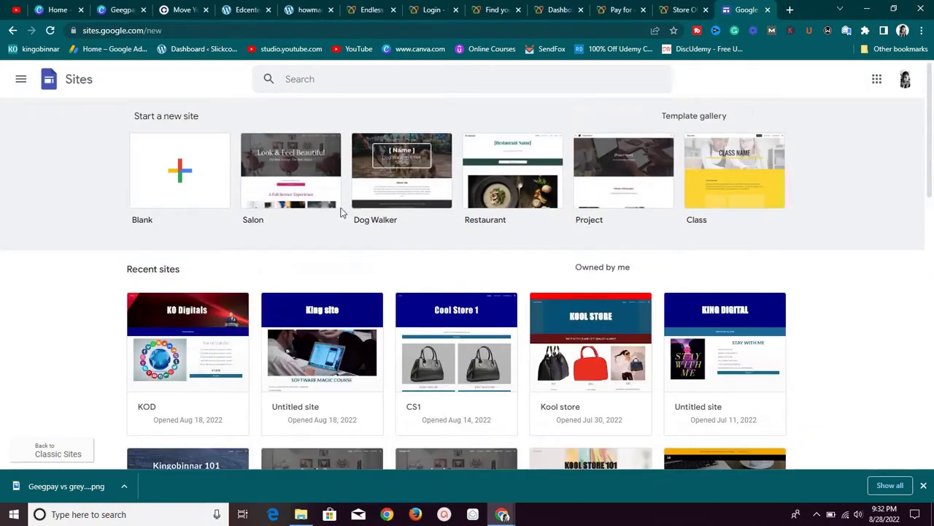
{"action": "scroll", "coordinate": [453, 328], "scroll_direction": "down", "scroll_amount": 1}
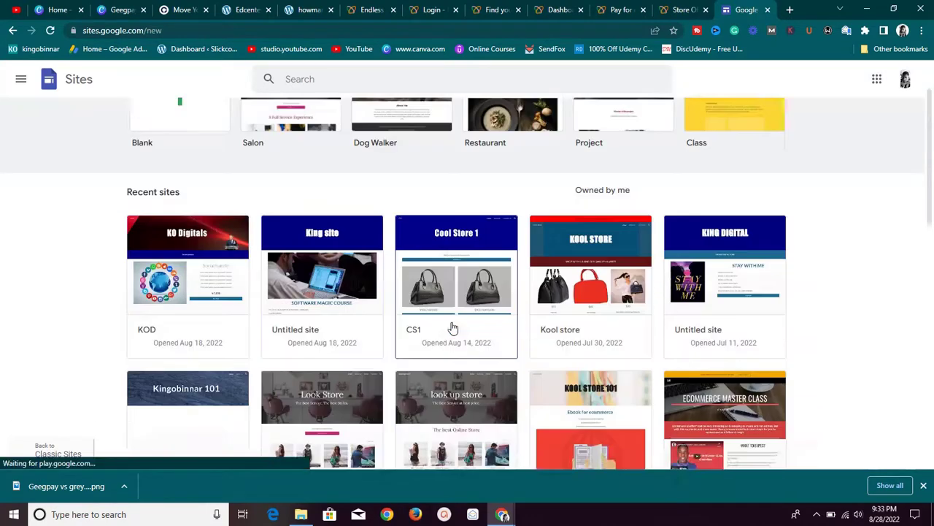
{"action": "scroll", "coordinate": [453, 329], "scroll_direction": "down", "scroll_amount": 1}
{"action": "scroll", "coordinate": [449, 314], "scroll_direction": "up", "scroll_amount": 2}
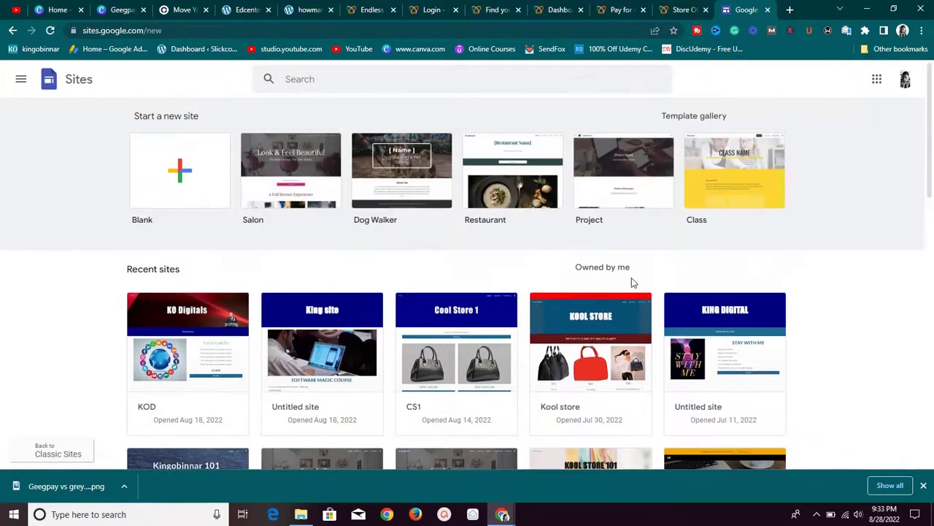
{"action": "scroll", "coordinate": [592, 328], "scroll_direction": "down", "scroll_amount": 1}
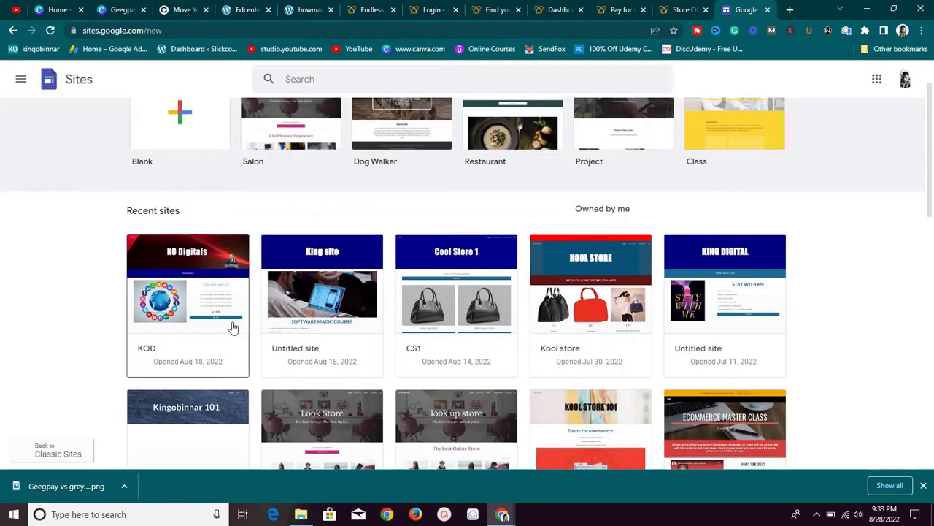
{"action": "left_click", "coordinate": [221, 322]}
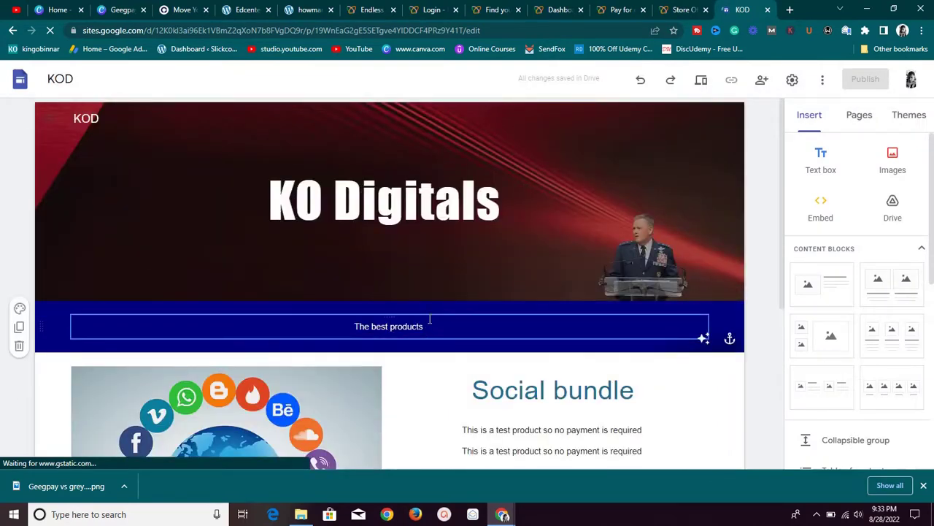
Step: Look through the KO Digitals page, including the Social bundle product with its price and Buy Now button
{"action": "scroll", "coordinate": [430, 327], "scroll_direction": "down", "scroll_amount": 4}
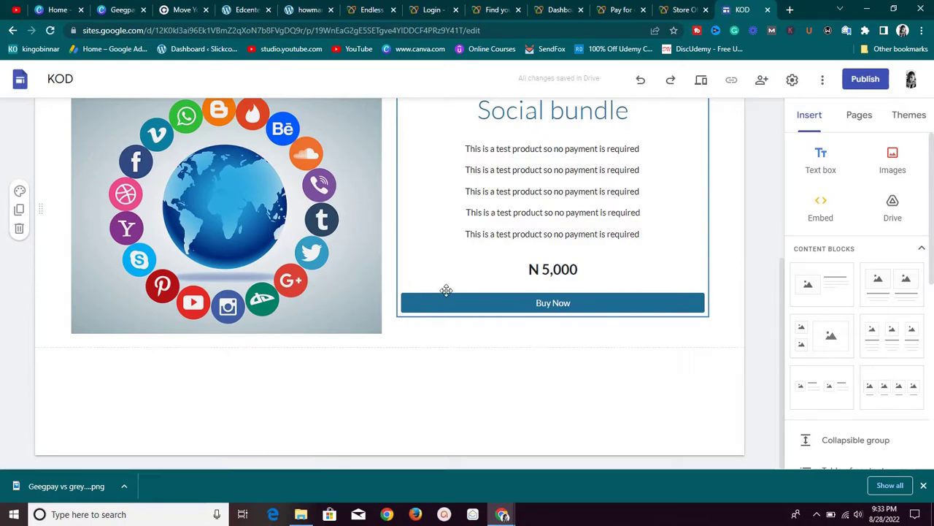
{"action": "scroll", "coordinate": [442, 300], "scroll_direction": "up", "scroll_amount": 4}
{"action": "scroll", "coordinate": [467, 310], "scroll_direction": "down", "scroll_amount": 5}
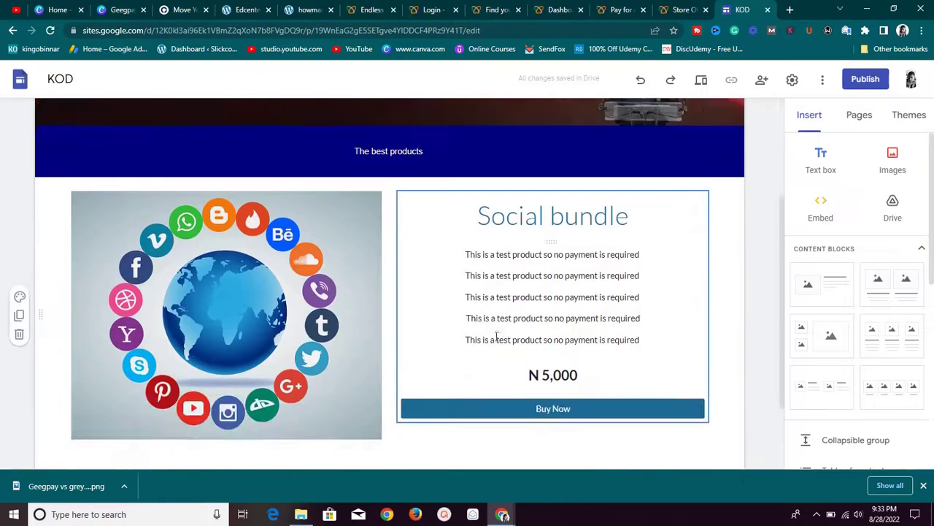
{"action": "scroll", "coordinate": [493, 328], "scroll_direction": "up", "scroll_amount": 4}
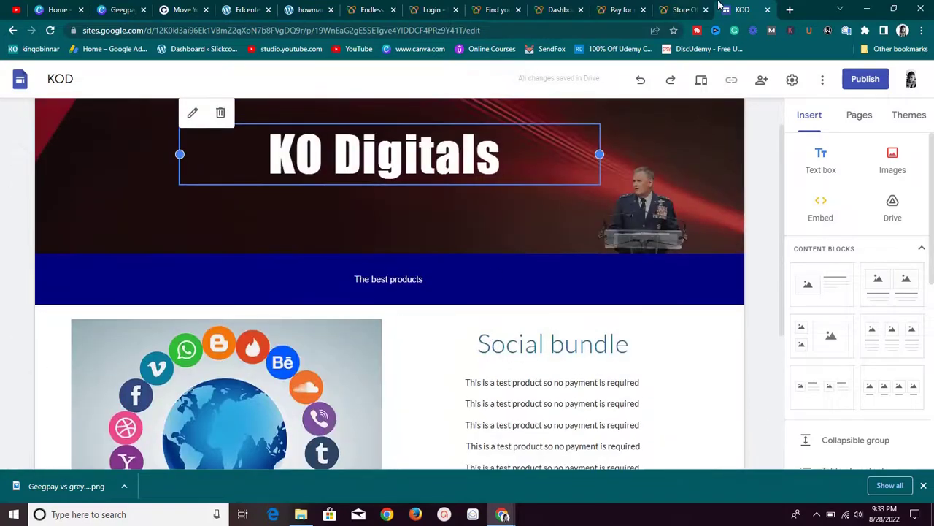
Step: Switch to the Flutterwave dashboard, view the Demo payment link's details under Payment links, and return to the KOD site
{"action": "left_click", "coordinate": [657, 9]}
{"action": "left_click", "coordinate": [620, 9]}
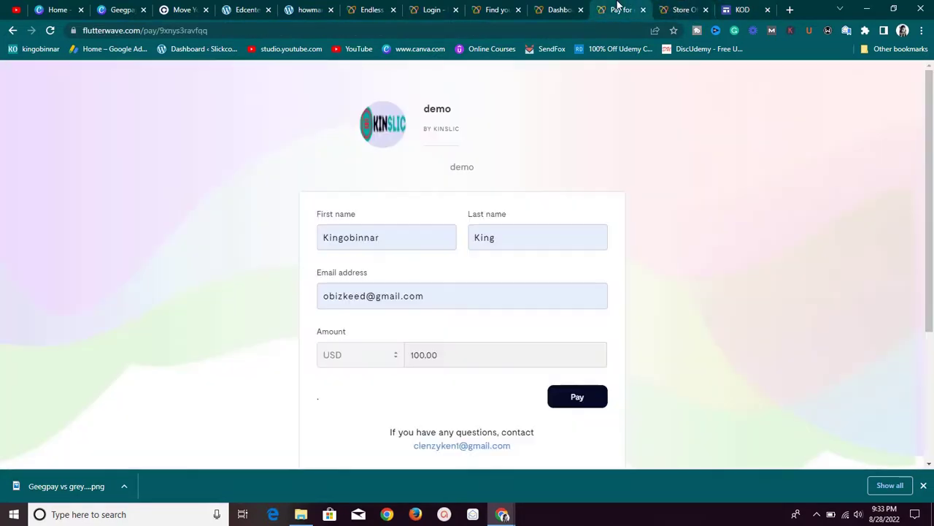
{"action": "left_click", "coordinate": [570, 8]}
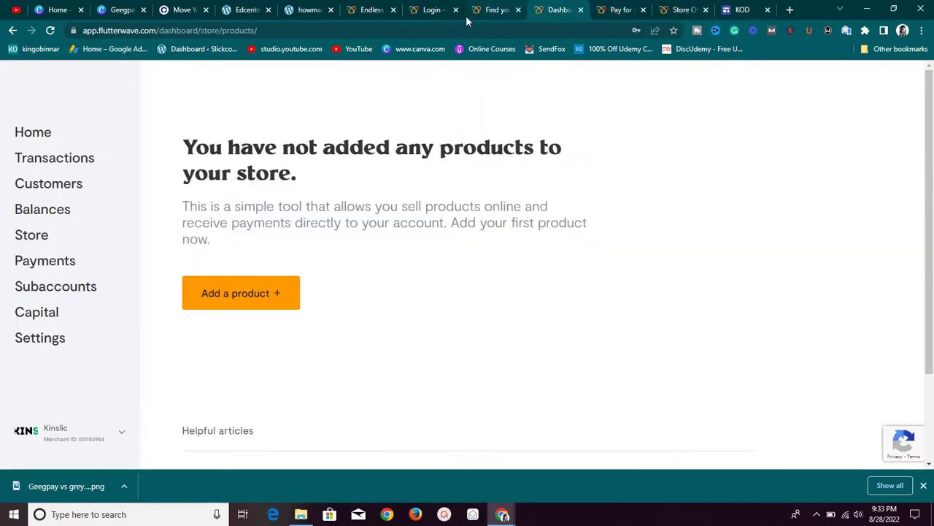
{"action": "left_click", "coordinate": [70, 263]}
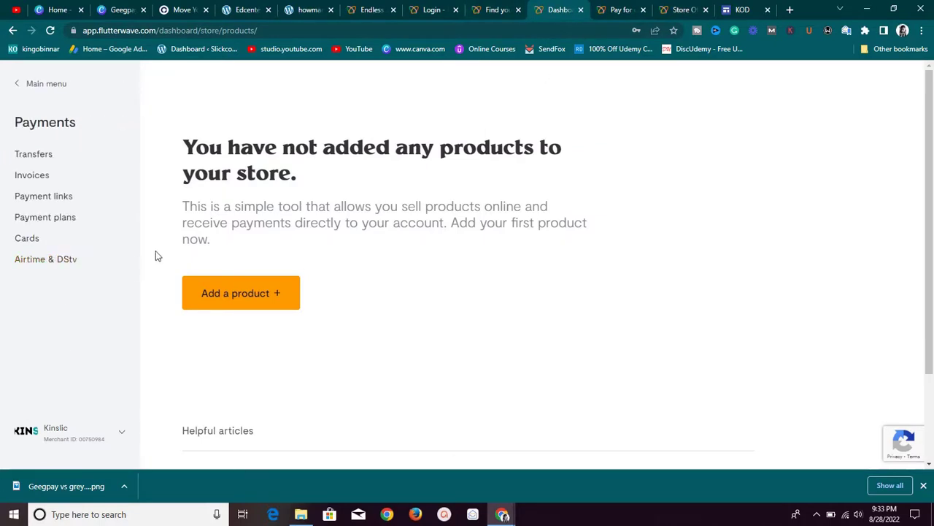
{"action": "left_click", "coordinate": [74, 196]}
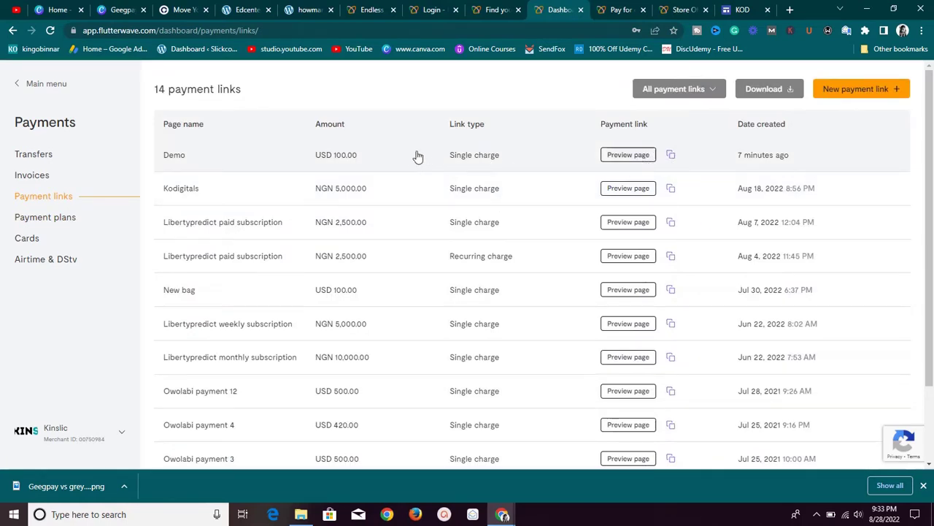
{"action": "left_click", "coordinate": [403, 158]}
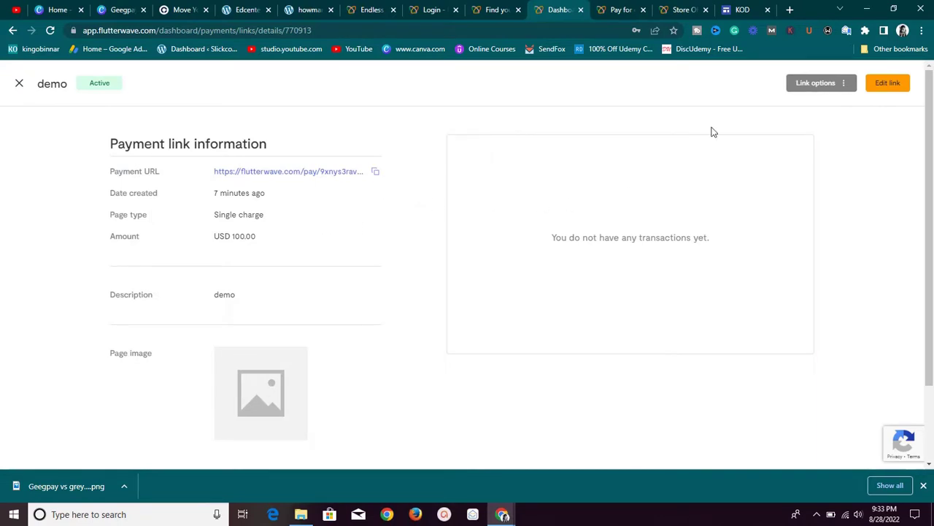
{"action": "left_click", "coordinate": [743, 8]}
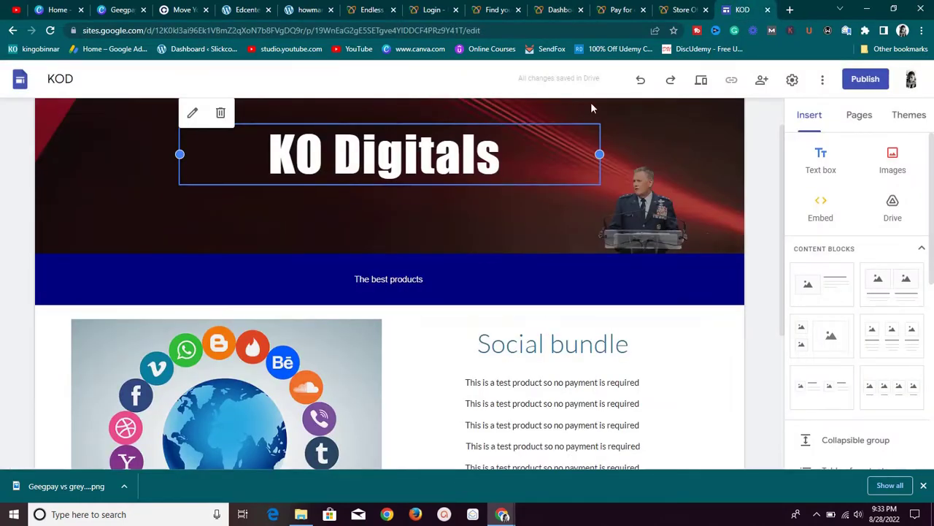
Step: Open Google Drive at drive.google.com in a new browser tab
{"action": "left_click", "coordinate": [792, 9]}
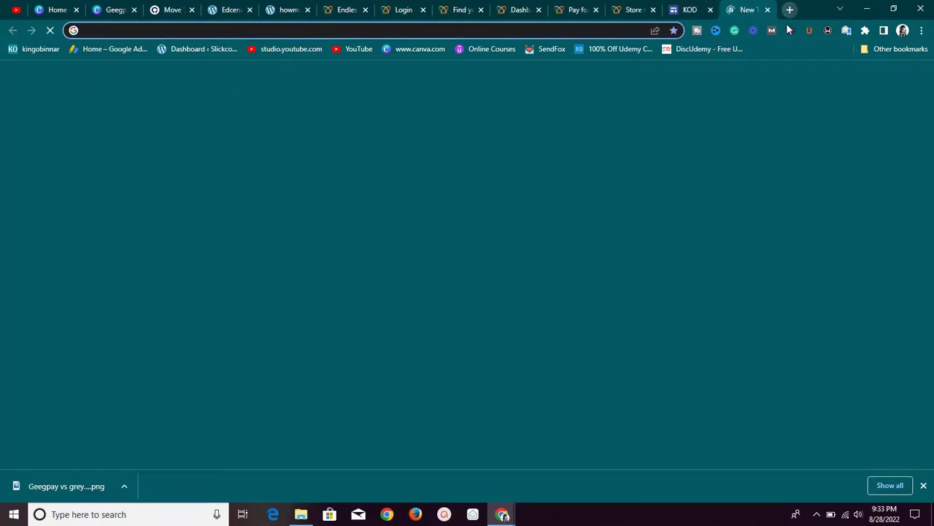
{"action": "type", "text": "dri"}
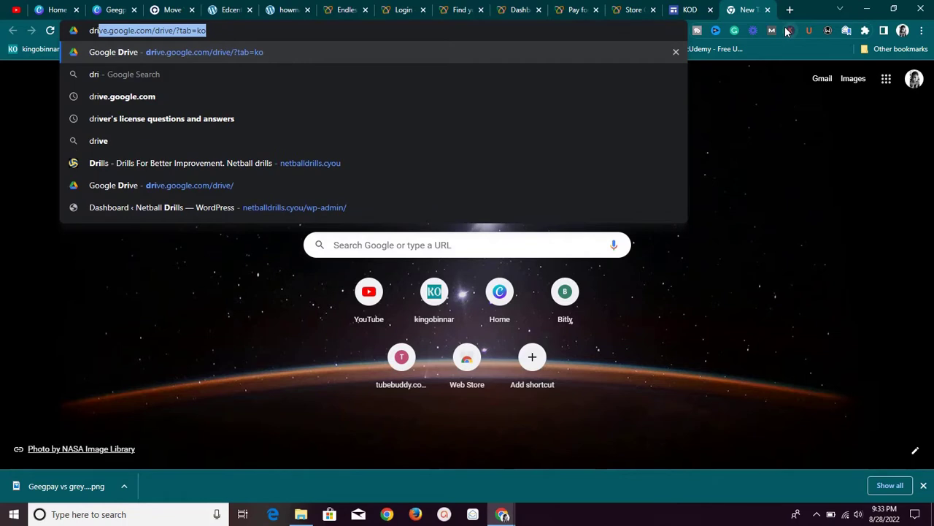
{"action": "type", "text": "ve.google.com"}
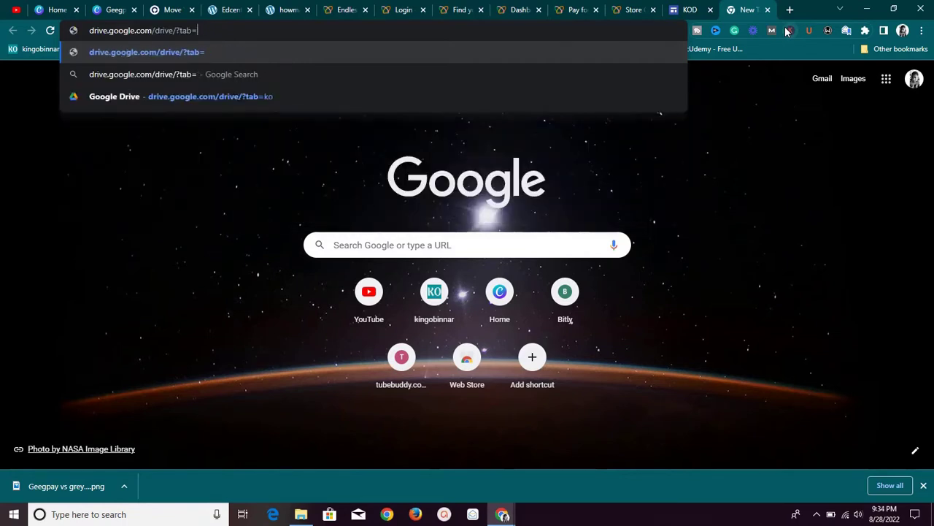
{"action": "key", "text": "Return"}
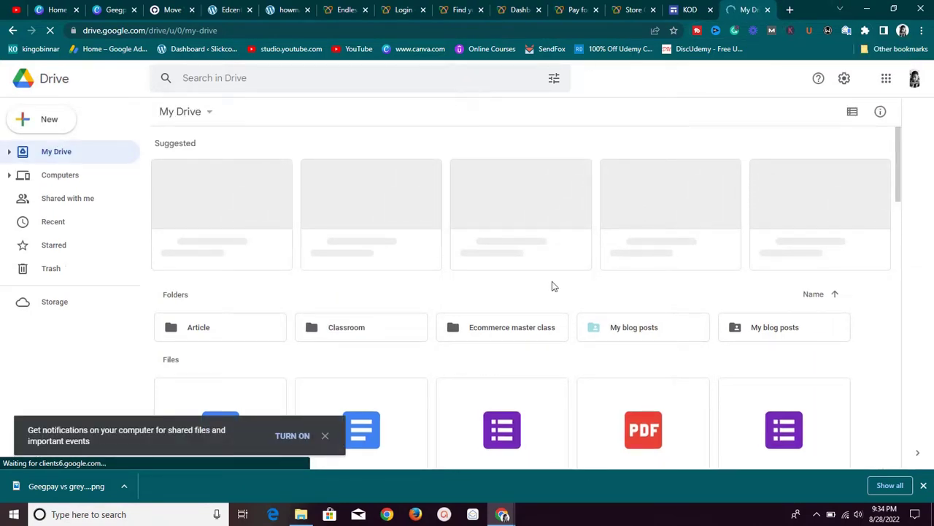
Step: View the file upload picker for My Drive and close it without choosing a file
{"action": "left_click", "coordinate": [50, 119]}
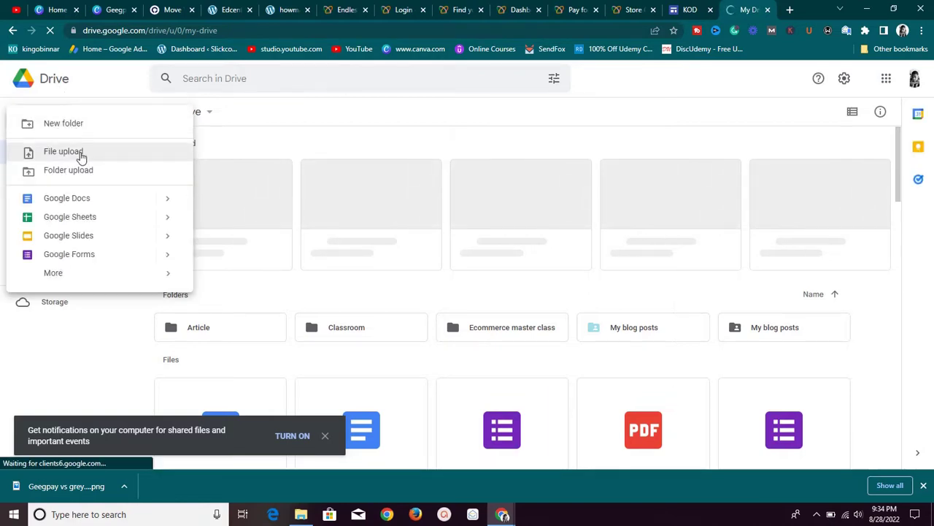
{"action": "left_click", "coordinate": [81, 157]}
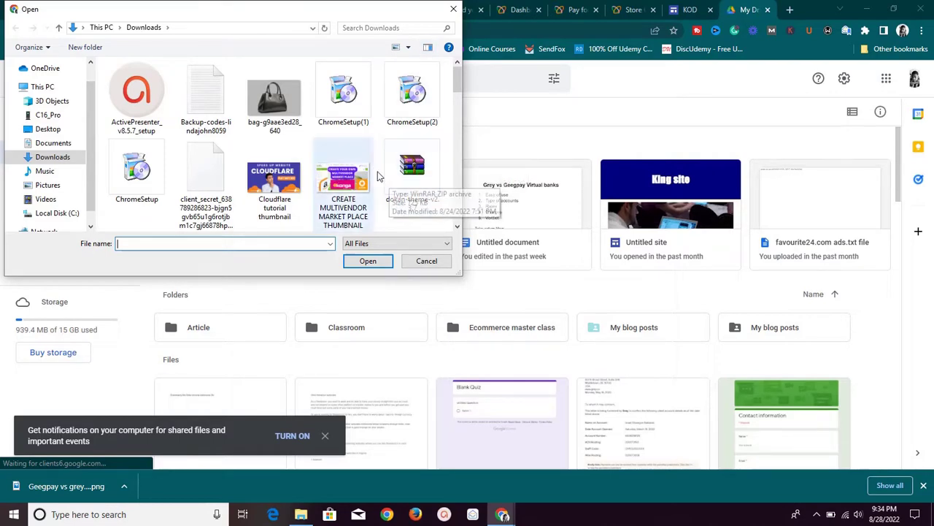
{"action": "left_click", "coordinate": [453, 10]}
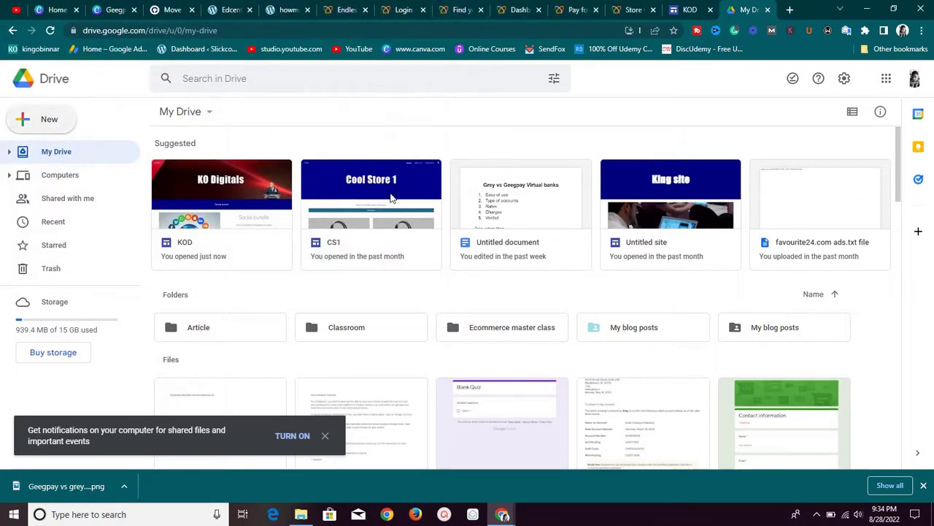
Step: Copy the sharing link of "Copy of E-Learning Presentation by Slidesgo" from My Drive and leave its sharing settings
{"action": "scroll", "coordinate": [397, 143], "scroll_direction": "down", "scroll_amount": 4}
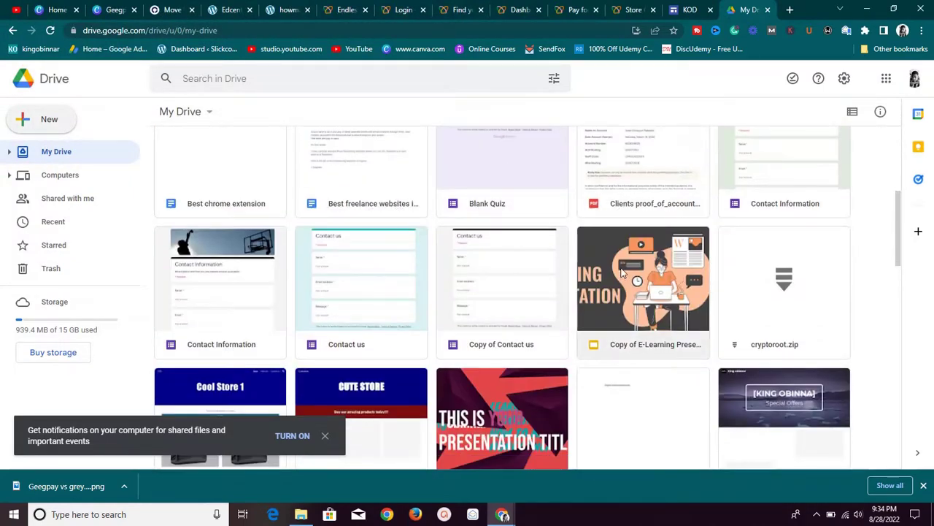
{"action": "right_click", "coordinate": [622, 271]}
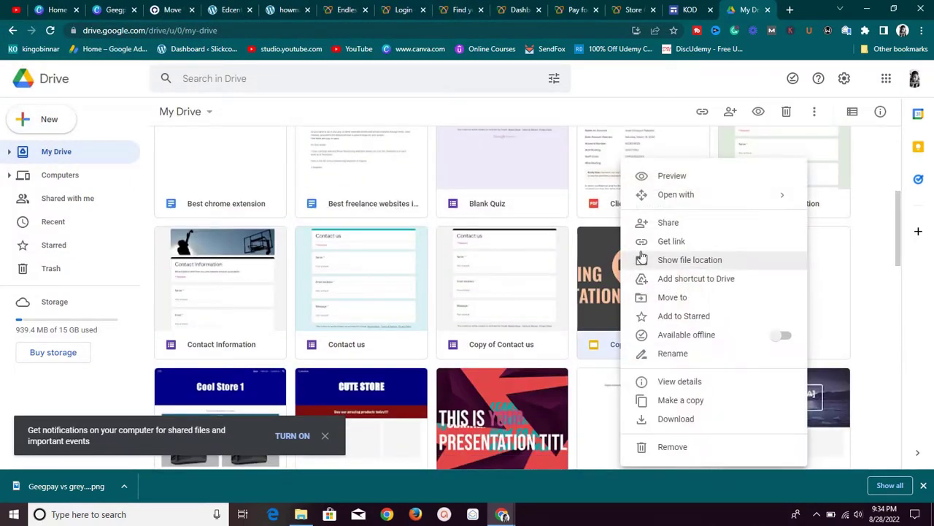
{"action": "left_click", "coordinate": [670, 243]}
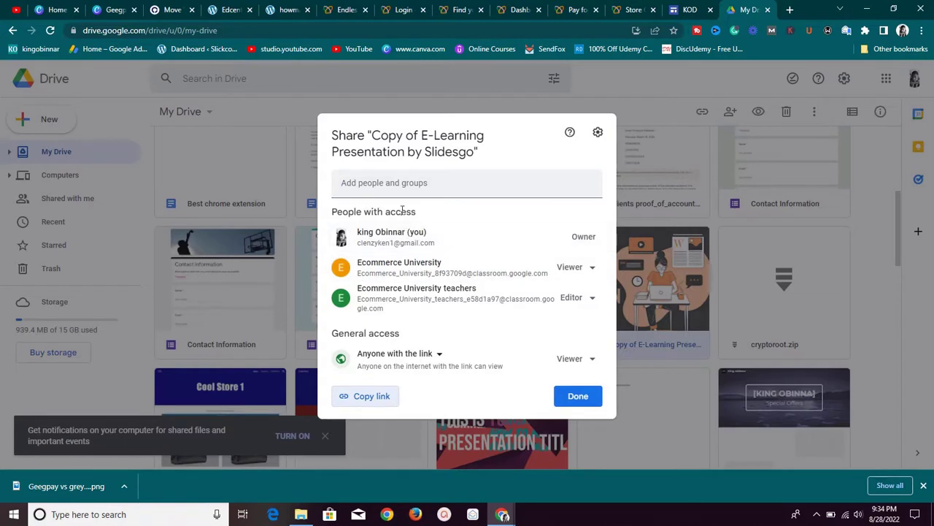
{"action": "left_click", "coordinate": [380, 399]}
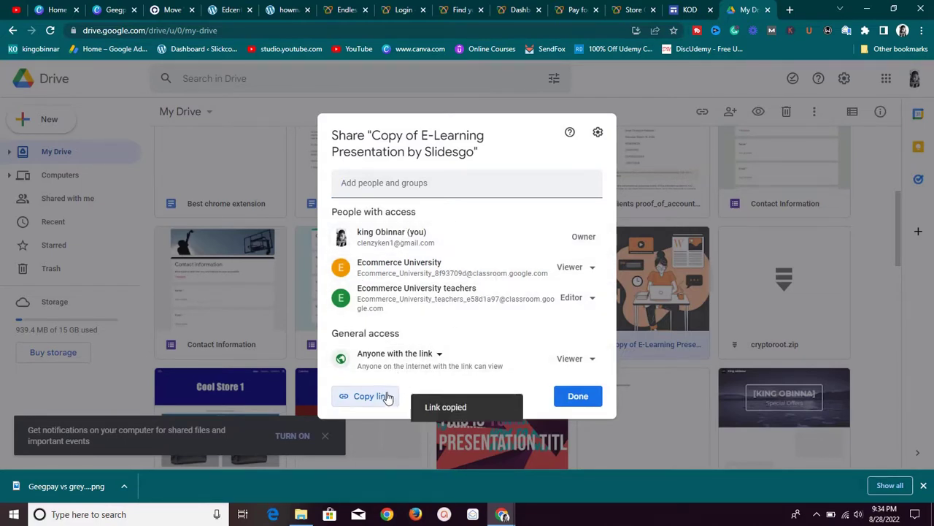
{"action": "left_click", "coordinate": [682, 72]}
Step: Switch to the Flutterwave dashboard, open the demo payment link for editing and show its additional details
{"action": "left_click", "coordinate": [581, 11]}
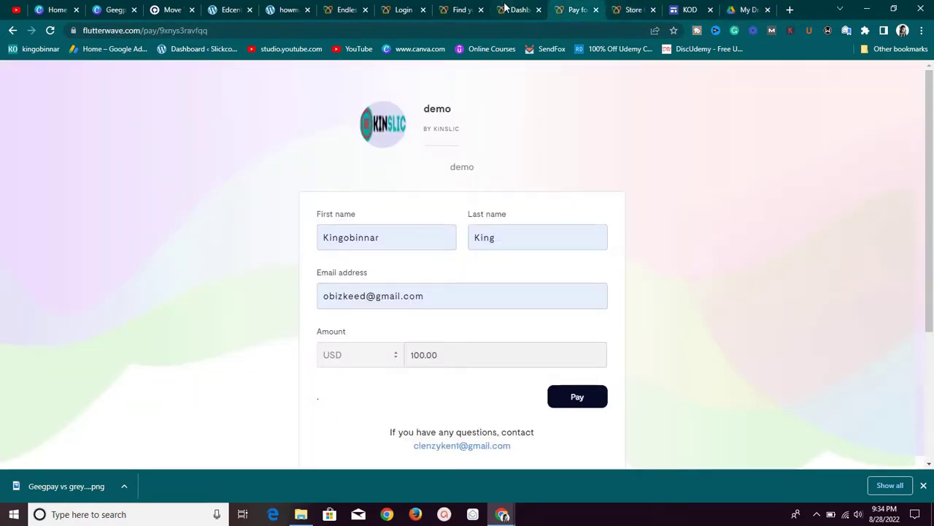
{"action": "left_click", "coordinate": [519, 9]}
{"action": "left_click", "coordinate": [462, 9]}
{"action": "left_click", "coordinate": [519, 10]}
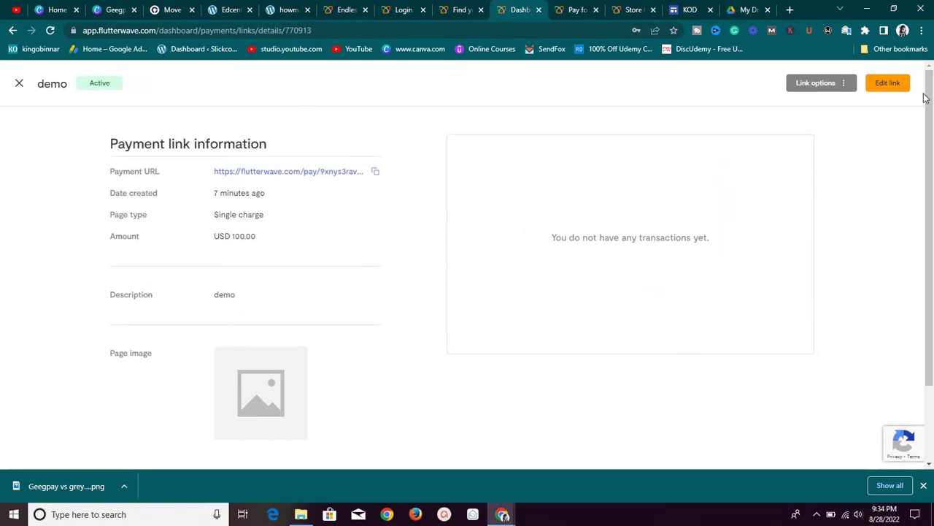
{"action": "left_click", "coordinate": [889, 83]}
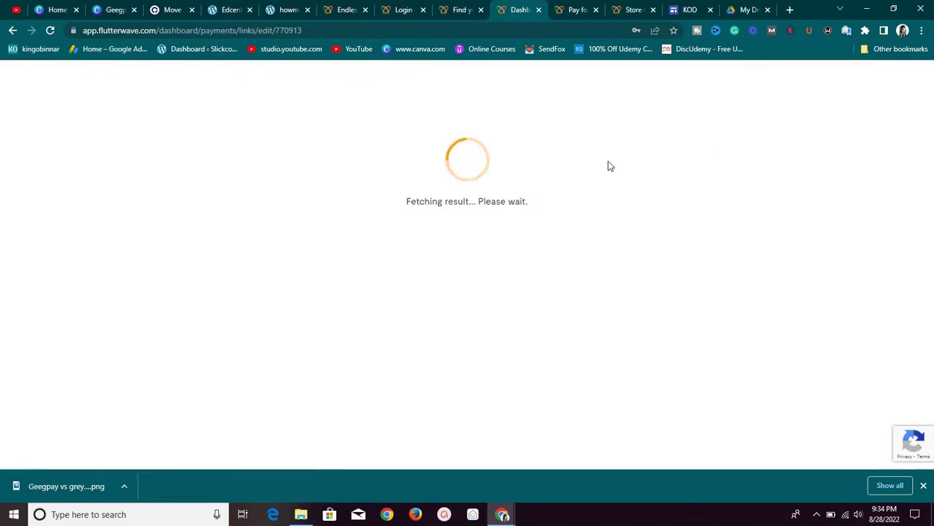
{"action": "scroll", "coordinate": [157, 266], "scroll_direction": "down", "scroll_amount": 1}
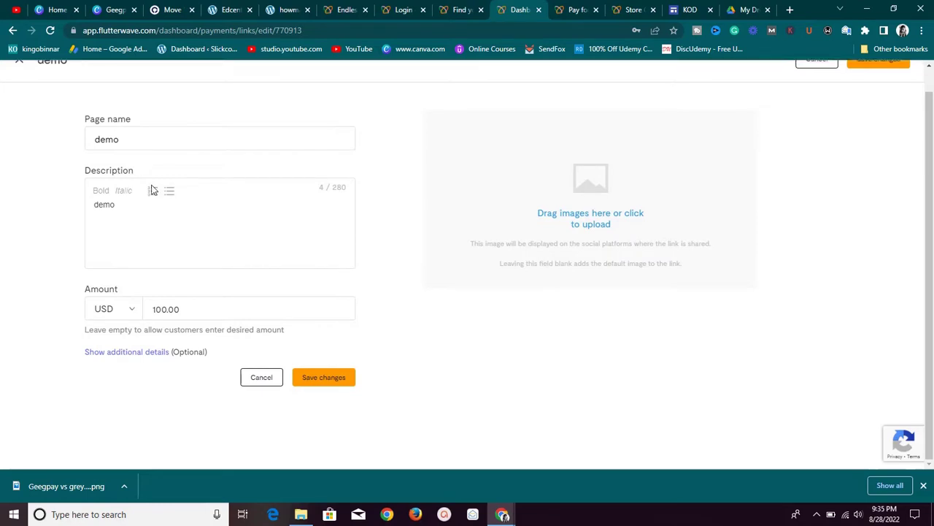
{"action": "left_click", "coordinate": [149, 352]}
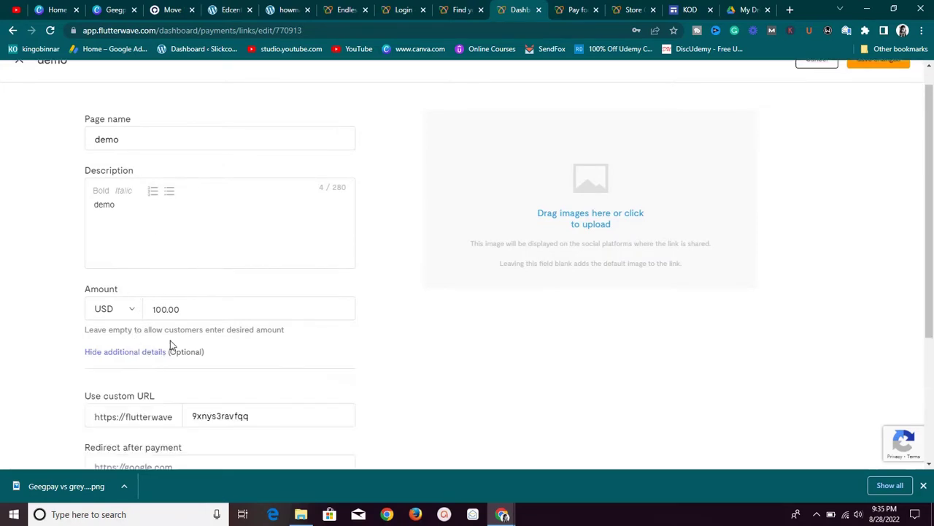
Step: Paste the copied Google Drive presentation link as the demo payment link's Redirect after payment address
{"action": "scroll", "coordinate": [240, 327], "scroll_direction": "down", "scroll_amount": 3}
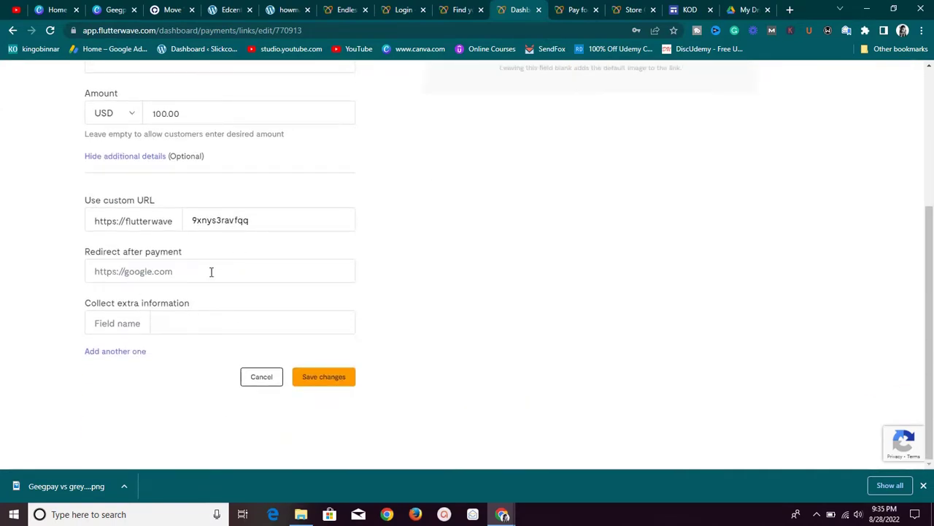
{"action": "left_click", "coordinate": [209, 272]}
{"action": "right_click", "coordinate": [189, 273]}
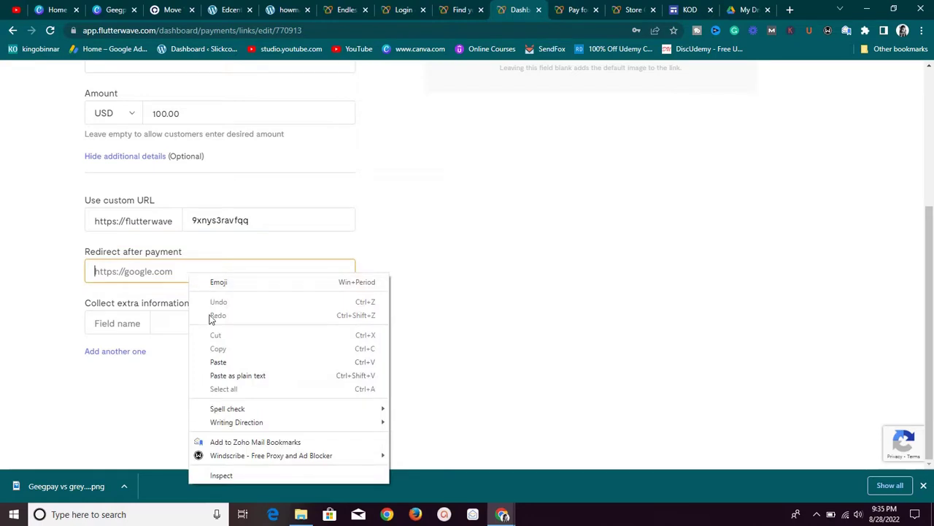
{"action": "left_click", "coordinate": [218, 361]}
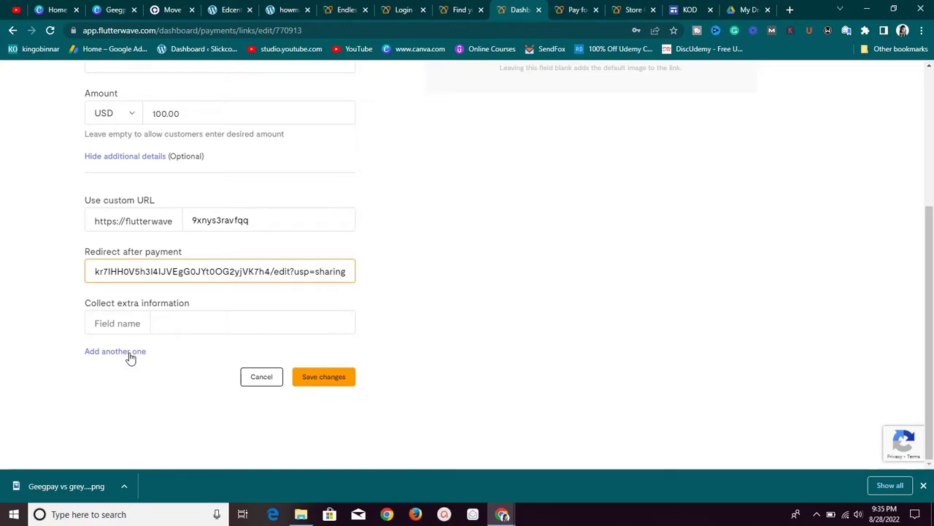
Step: Review the demo payment link's edit form, from page name and description to redirect and extra information fields
{"action": "left_click", "coordinate": [181, 322]}
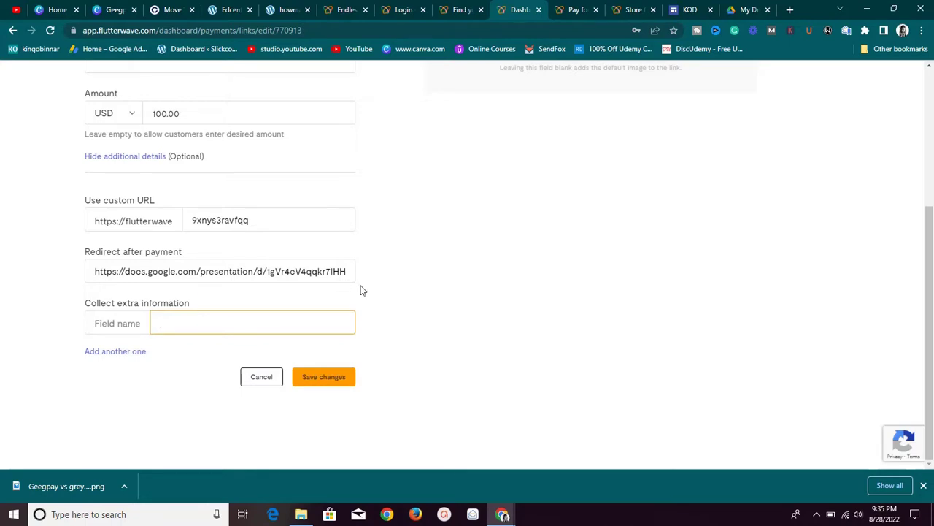
{"action": "scroll", "coordinate": [405, 318], "scroll_direction": "up", "scroll_amount": 3}
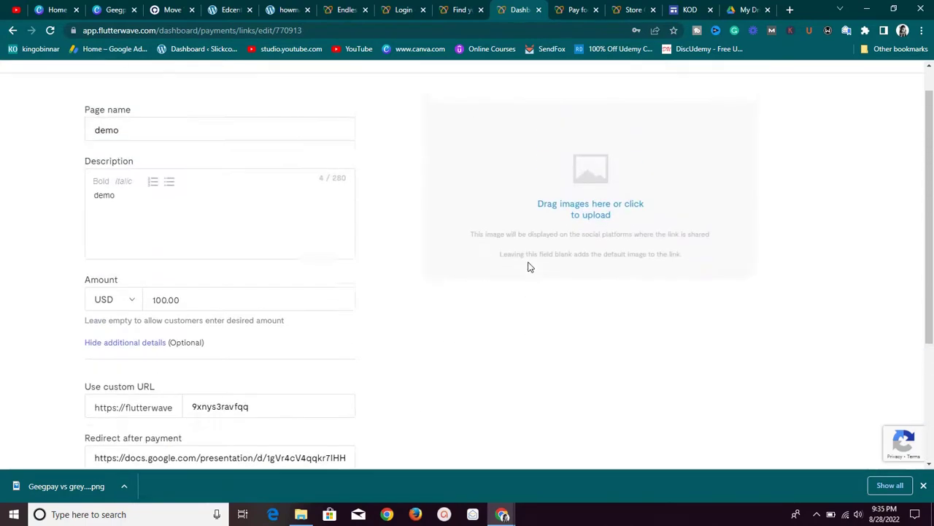
{"action": "scroll", "coordinate": [377, 226], "scroll_direction": "down", "scroll_amount": 3}
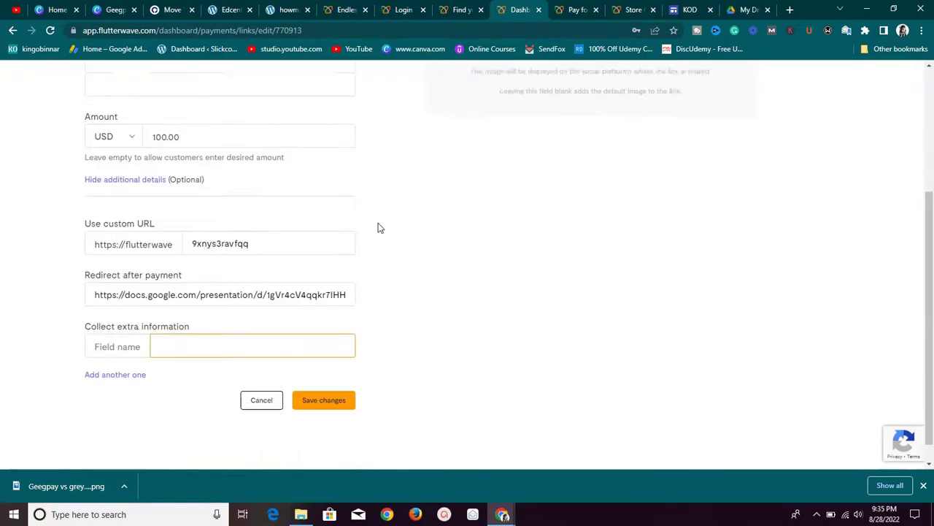
{"action": "scroll", "coordinate": [384, 227], "scroll_direction": "up", "scroll_amount": 2}
{"action": "scroll", "coordinate": [387, 227], "scroll_direction": "up", "scroll_amount": 1}
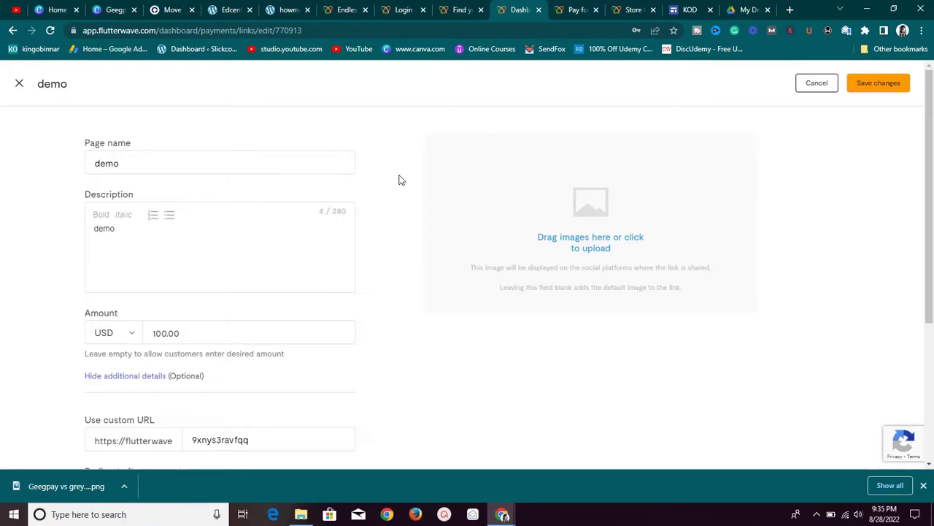
{"action": "scroll", "coordinate": [405, 181], "scroll_direction": "down", "scroll_amount": 3}
{"action": "scroll", "coordinate": [405, 179], "scroll_direction": "up", "scroll_amount": 2}
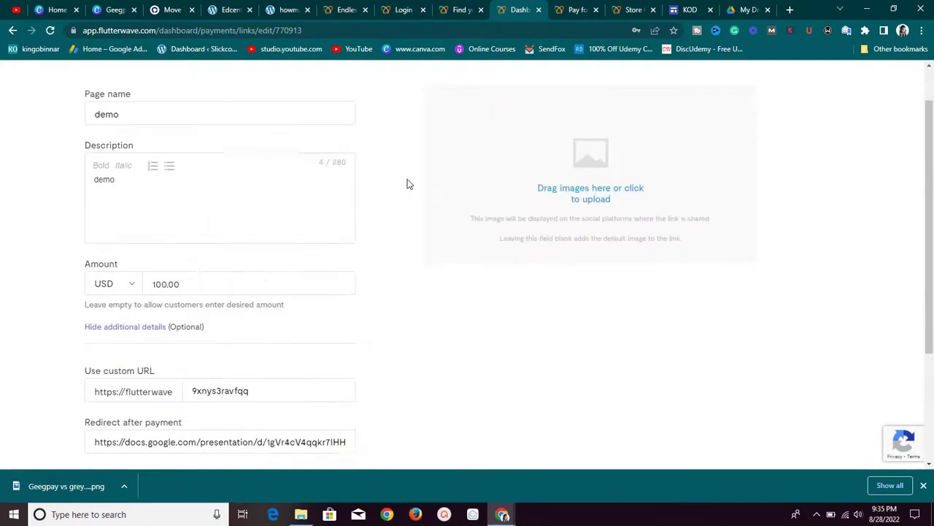
{"action": "scroll", "coordinate": [408, 181], "scroll_direction": "down", "scroll_amount": 2}
{"action": "scroll", "coordinate": [412, 175], "scroll_direction": "up", "scroll_amount": 3}
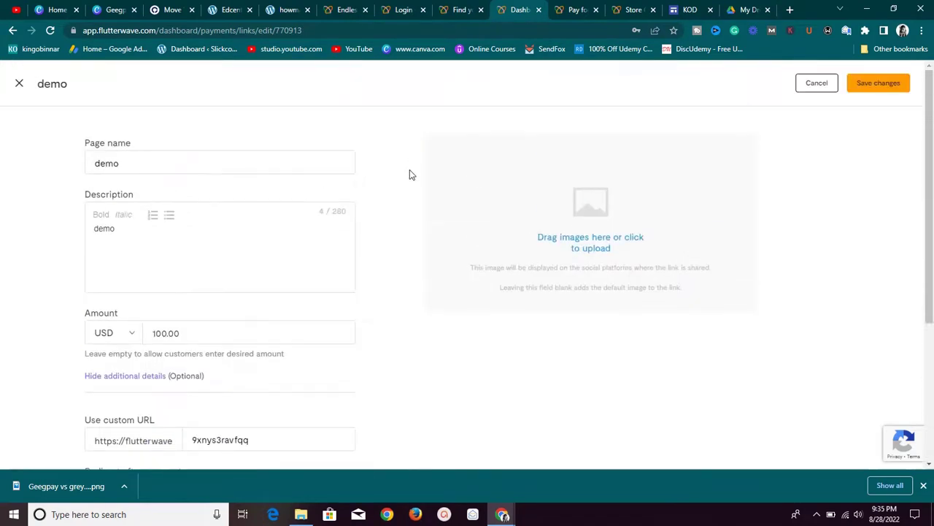
Step: Check the demo payment page, and look through the Men's Fashion products on the Flutterwave market page
{"action": "left_click", "coordinate": [570, 8]}
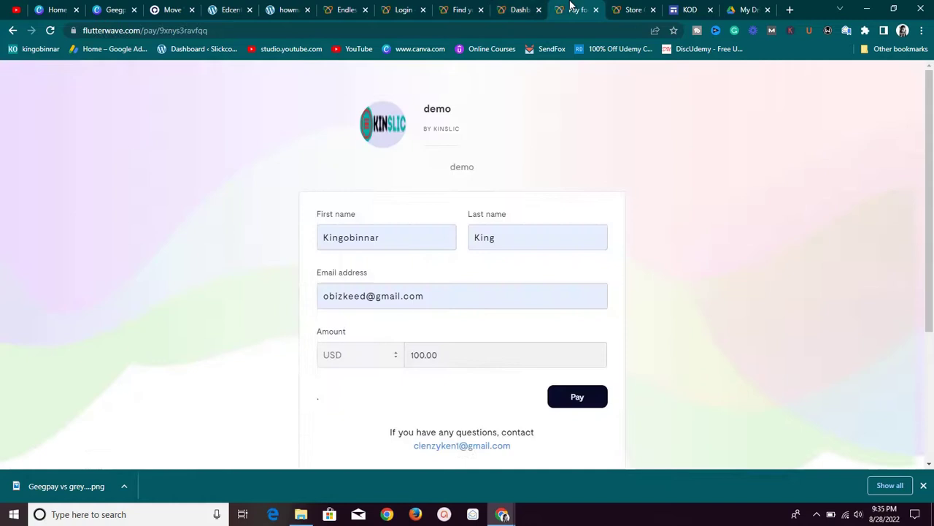
{"action": "left_click", "coordinate": [458, 7]}
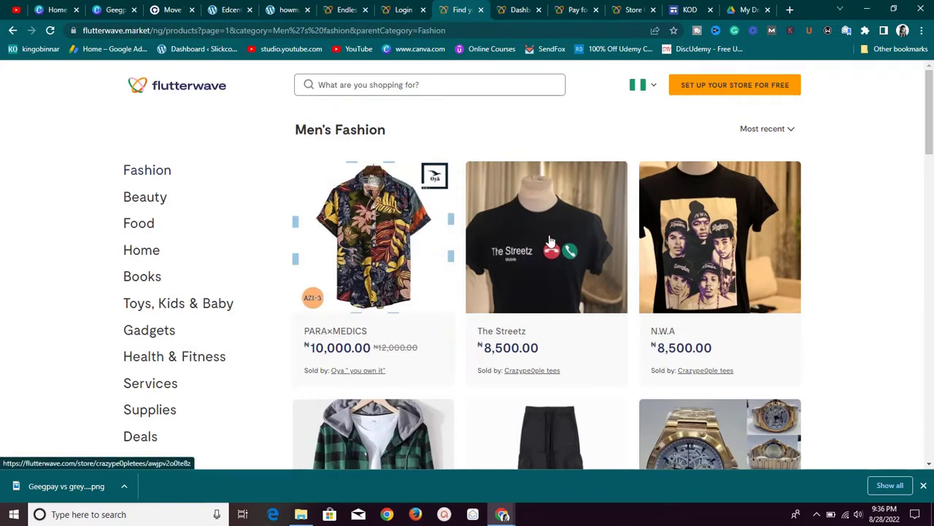
{"action": "scroll", "coordinate": [615, 328], "scroll_direction": "down", "scroll_amount": 5}
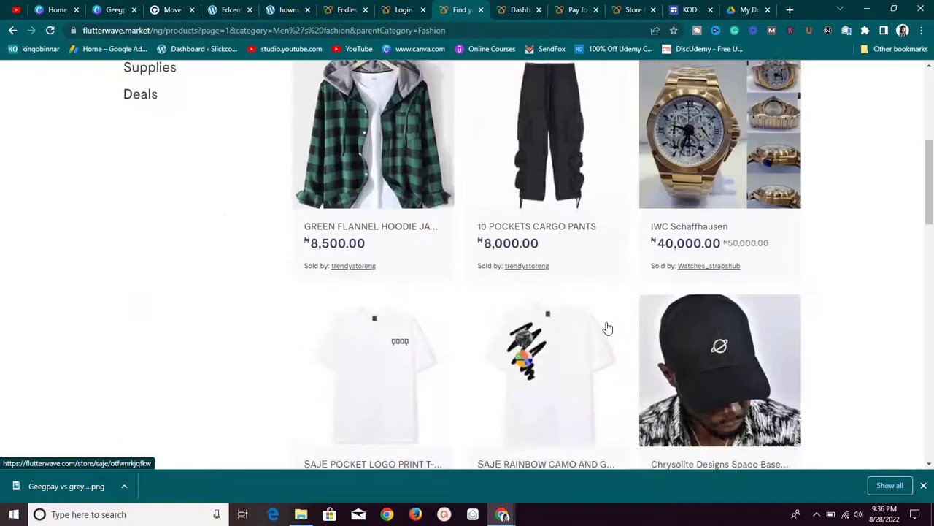
{"action": "scroll", "coordinate": [607, 328], "scroll_direction": "up", "scroll_amount": 5}
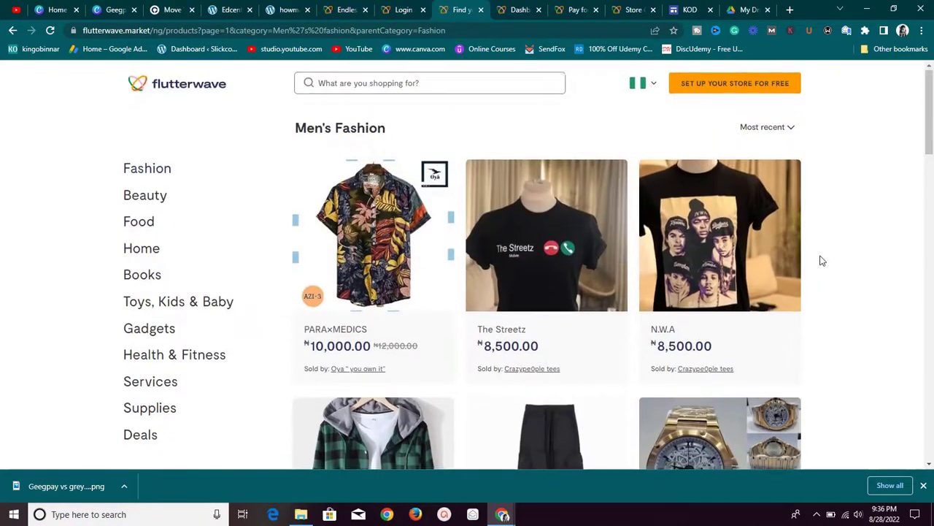
{"action": "scroll", "coordinate": [819, 266], "scroll_direction": "down", "scroll_amount": 3}
{"action": "scroll", "coordinate": [819, 267], "scroll_direction": "down", "scroll_amount": 10}
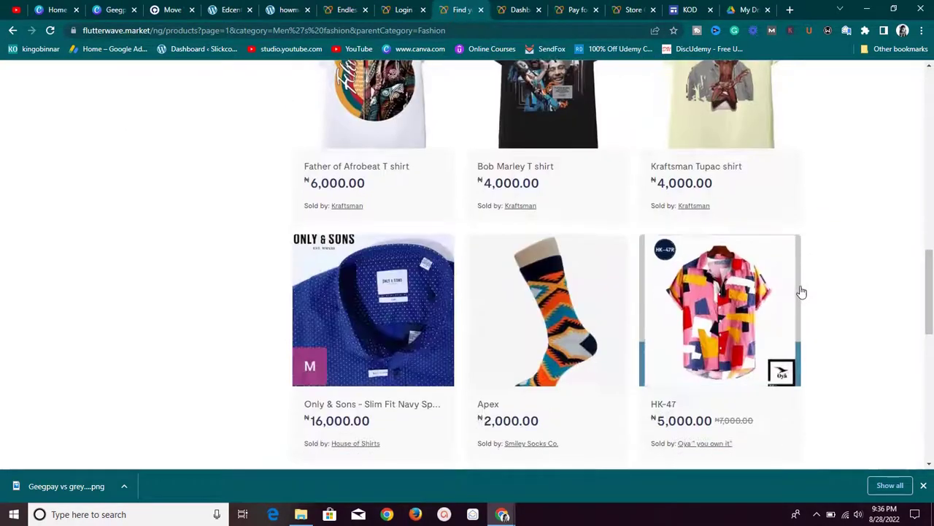
{"action": "scroll", "coordinate": [800, 281], "scroll_direction": "down", "scroll_amount": 5}
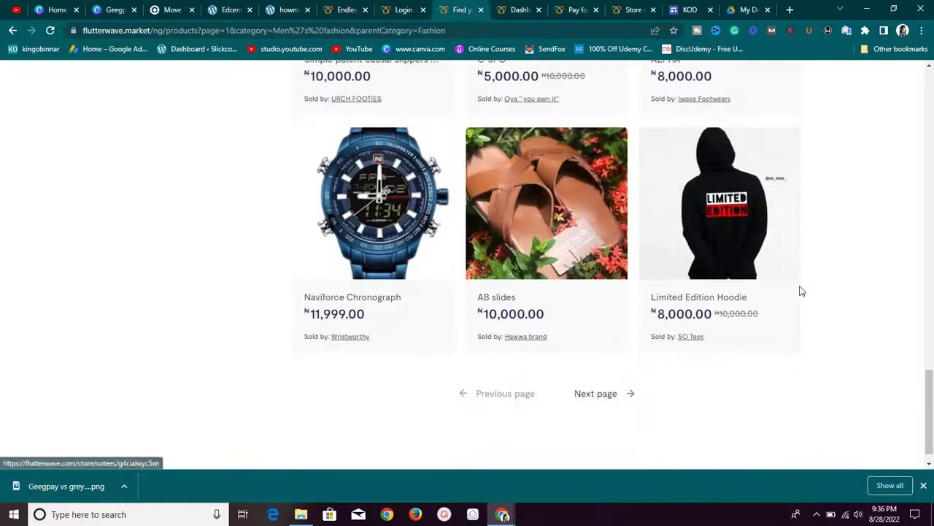
{"action": "scroll", "coordinate": [801, 284], "scroll_direction": "up", "scroll_amount": 2}
{"action": "scroll", "coordinate": [801, 281], "scroll_direction": "up", "scroll_amount": 15}
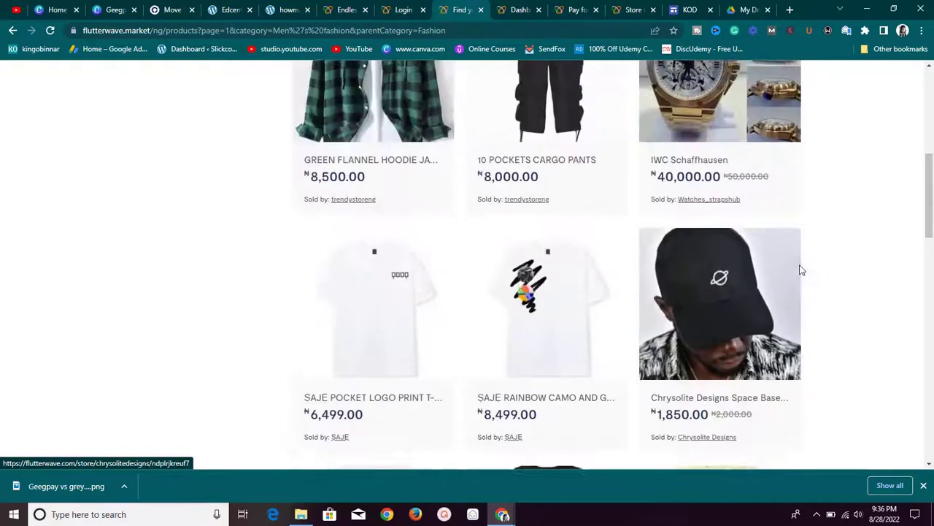
{"action": "scroll", "coordinate": [803, 270], "scroll_direction": "up", "scroll_amount": 2}
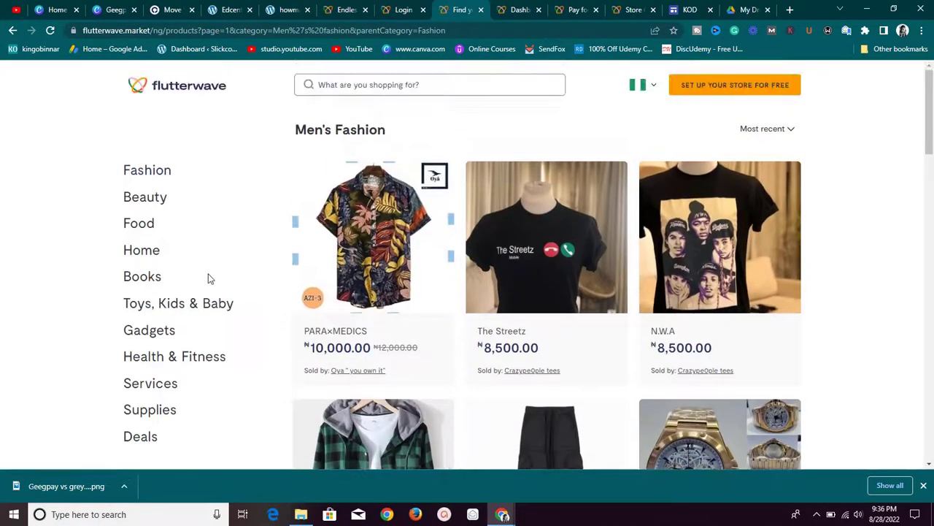
Step: Switch to the Flutterwave homepage and look through its sections on payments tools, invoices, payment links, cards and APIs
{"action": "left_click", "coordinate": [394, 8]}
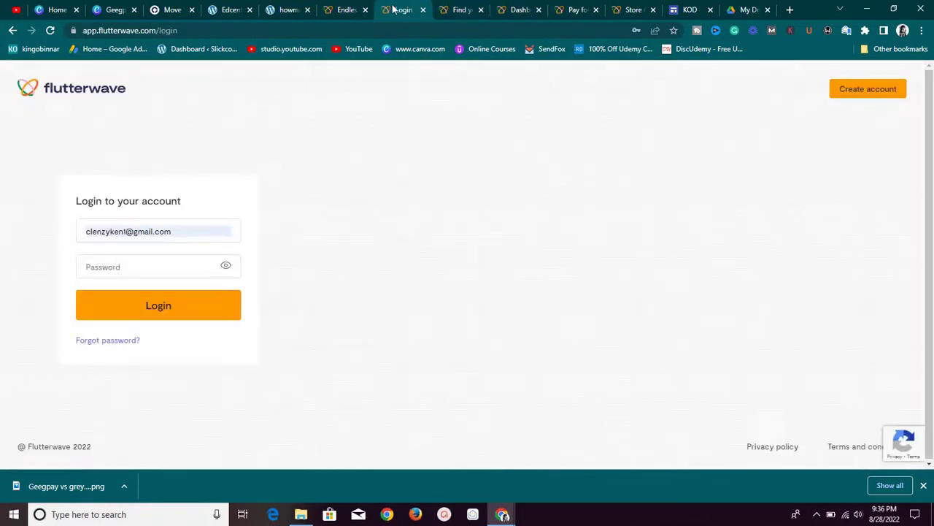
{"action": "left_click", "coordinate": [348, 8]}
{"action": "scroll", "coordinate": [381, 121], "scroll_direction": "down", "scroll_amount": 8}
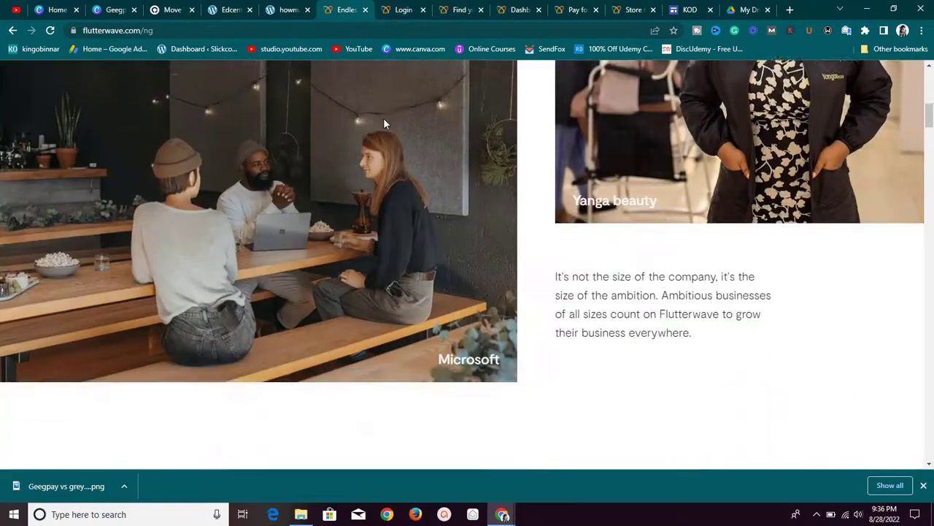
{"action": "scroll", "coordinate": [383, 117], "scroll_direction": "up", "scroll_amount": 6}
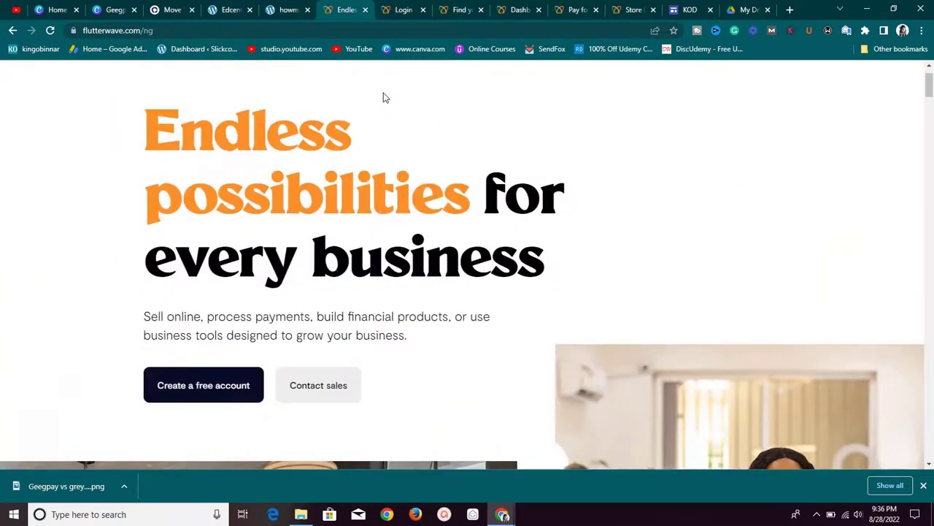
{"action": "scroll", "coordinate": [385, 98], "scroll_direction": "down", "scroll_amount": 10}
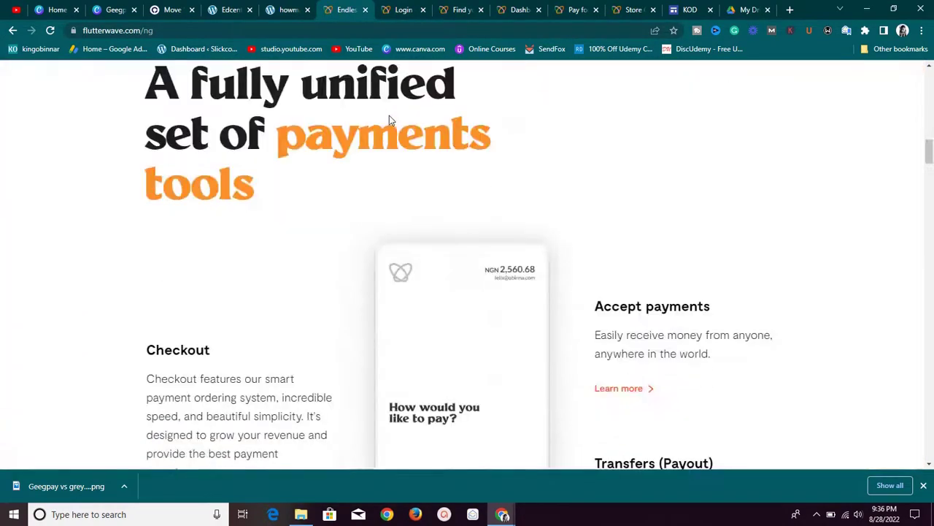
{"action": "scroll", "coordinate": [389, 121], "scroll_direction": "down", "scroll_amount": 15}
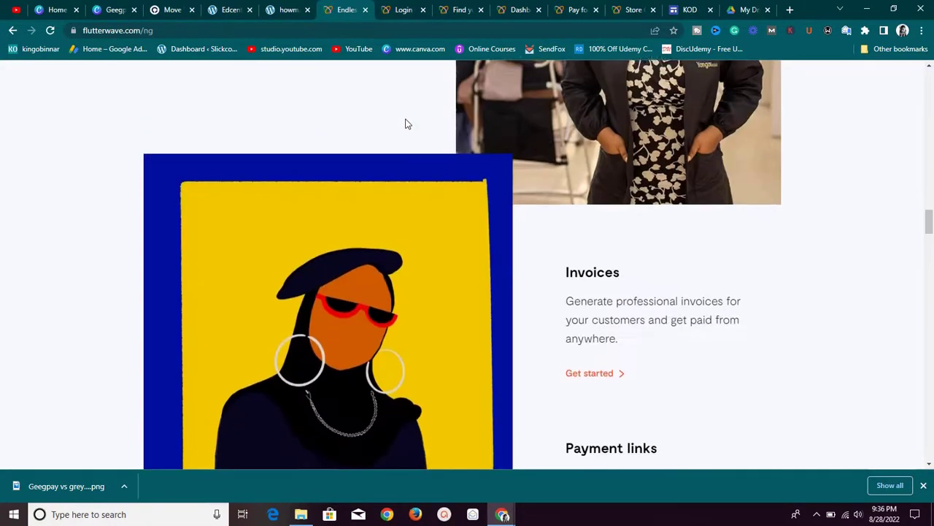
{"action": "scroll", "coordinate": [407, 119], "scroll_direction": "down", "scroll_amount": 5}
{"action": "scroll", "coordinate": [409, 117], "scroll_direction": "up", "scroll_amount": 4}
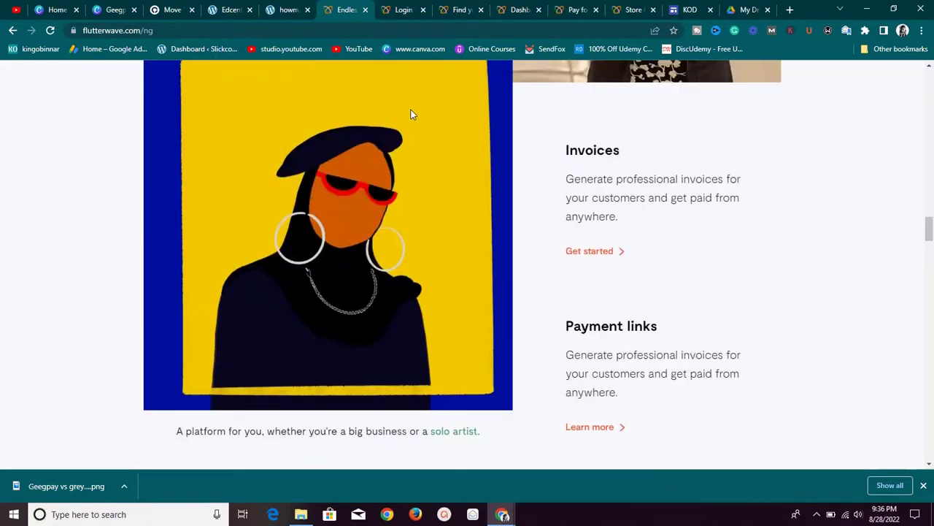
{"action": "scroll", "coordinate": [411, 110], "scroll_direction": "up", "scroll_amount": 2}
{"action": "scroll", "coordinate": [411, 117], "scroll_direction": "down", "scroll_amount": 6}
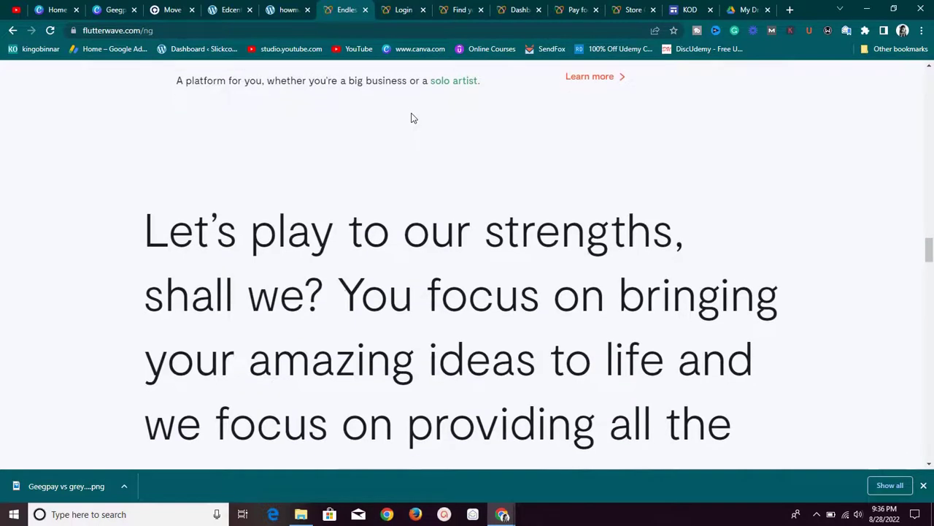
{"action": "scroll", "coordinate": [411, 118], "scroll_direction": "down", "scroll_amount": 10}
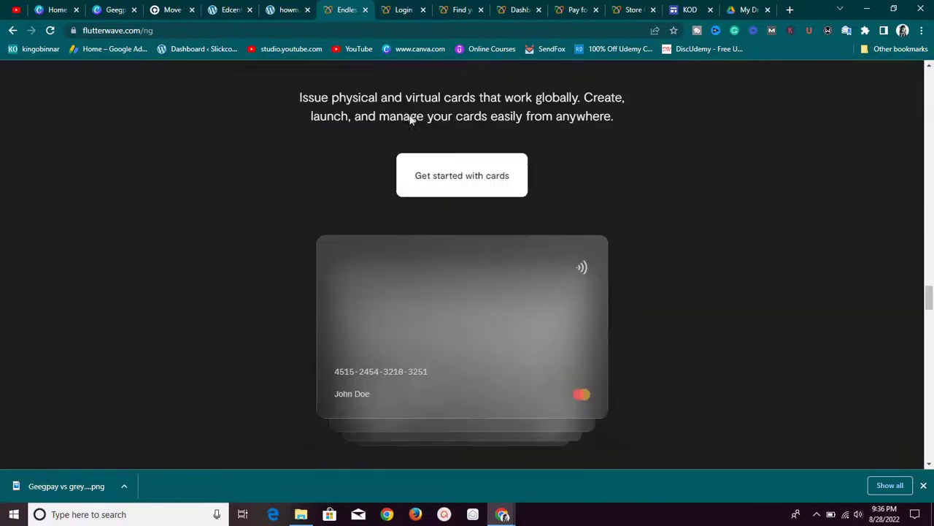
{"action": "scroll", "coordinate": [411, 120], "scroll_direction": "down", "scroll_amount": 10}
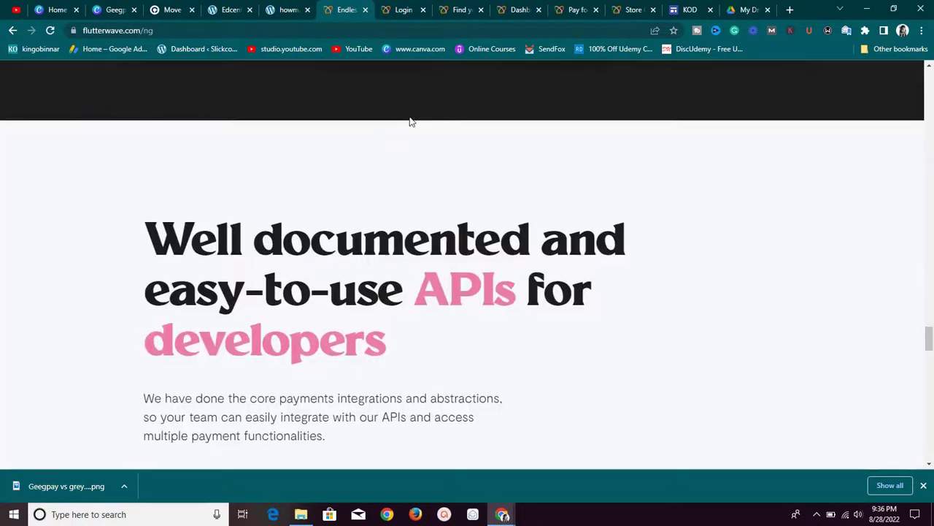
Step: Look back over the Flutterwave homepage from the APIs section through commerce tools and trusted businesses to its opening banner
{"action": "scroll", "coordinate": [411, 117], "scroll_direction": "up", "scroll_amount": 20}
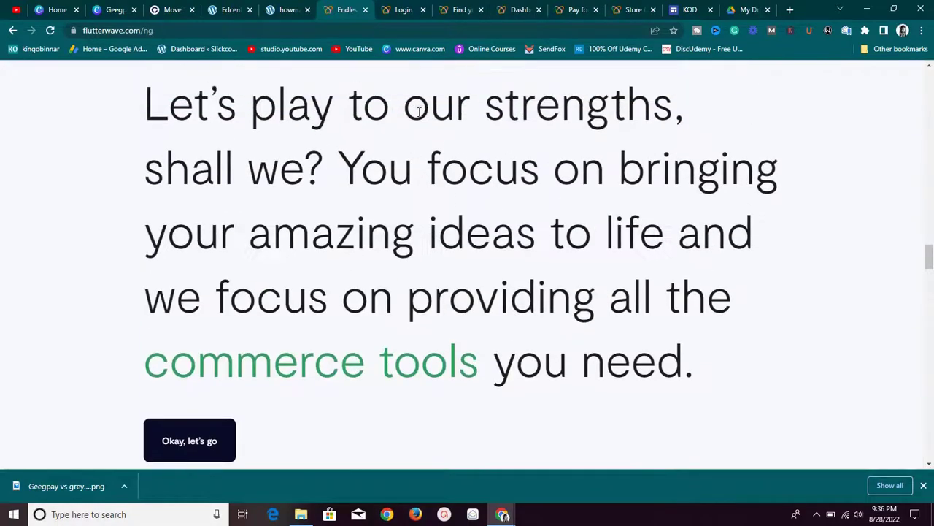
{"action": "scroll", "coordinate": [417, 113], "scroll_direction": "up", "scroll_amount": 15}
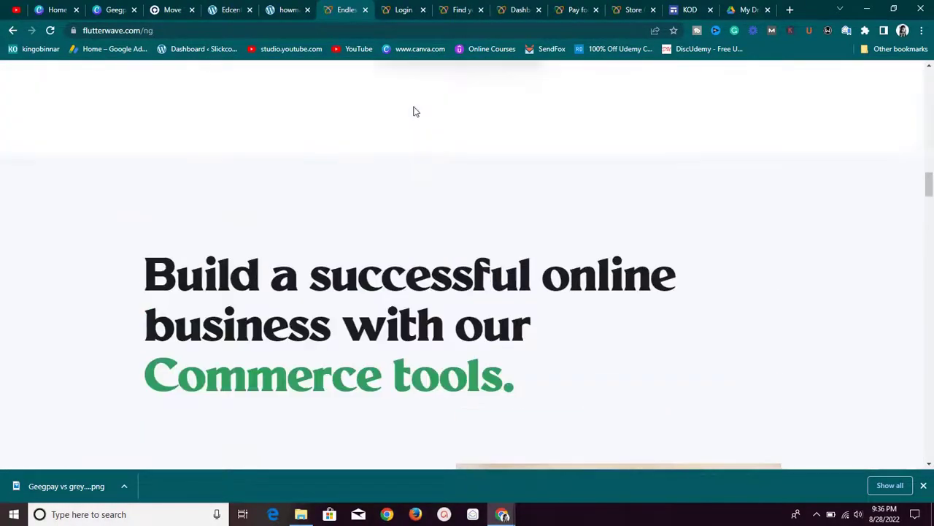
{"action": "scroll", "coordinate": [414, 111], "scroll_direction": "up", "scroll_amount": 15}
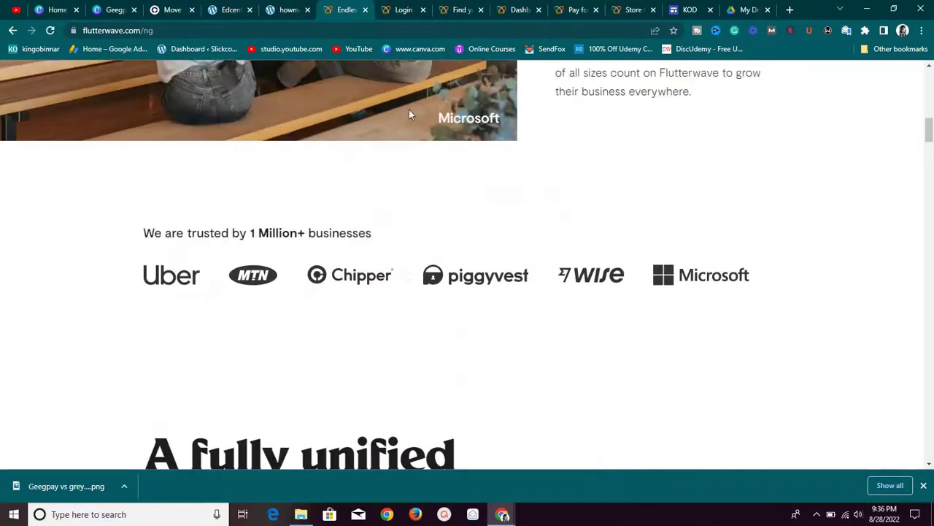
{"action": "scroll", "coordinate": [410, 111], "scroll_direction": "up", "scroll_amount": 10}
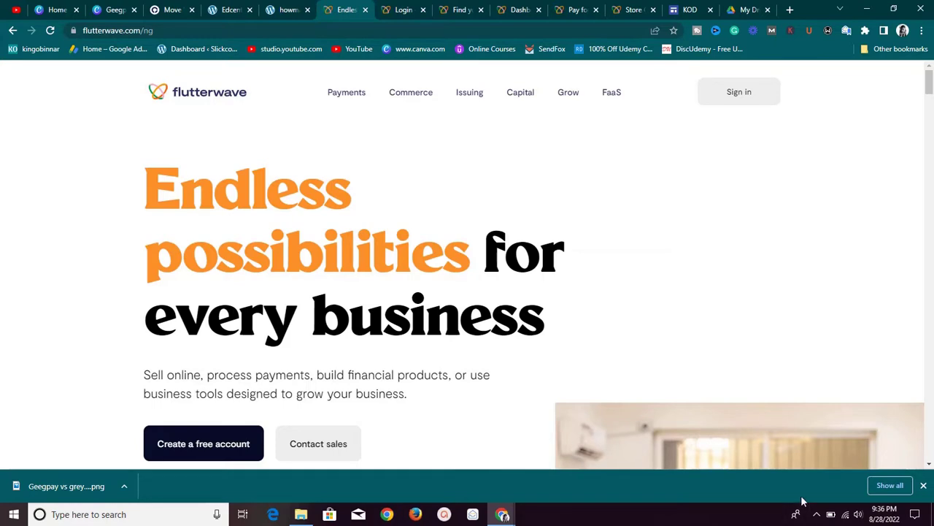
{"action": "left_click", "coordinate": [817, 515]}
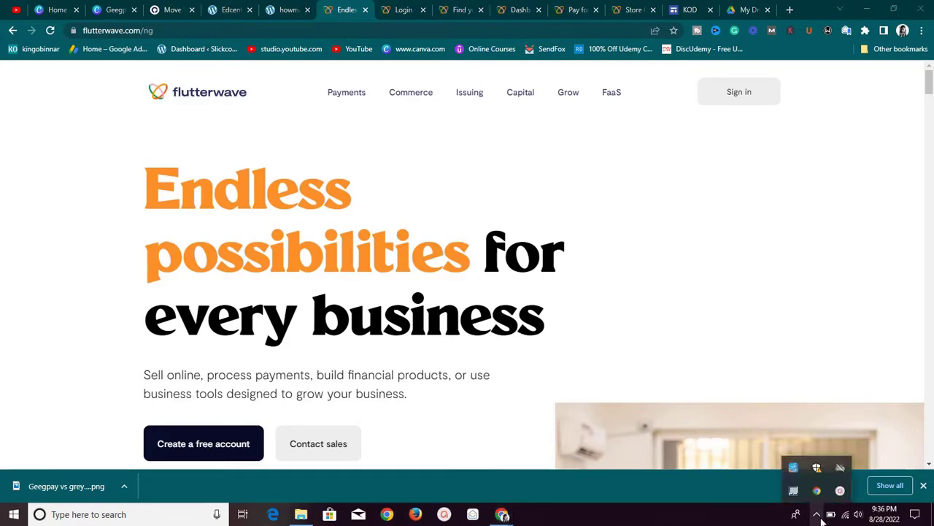
{"action": "left_click", "coordinate": [839, 491]}
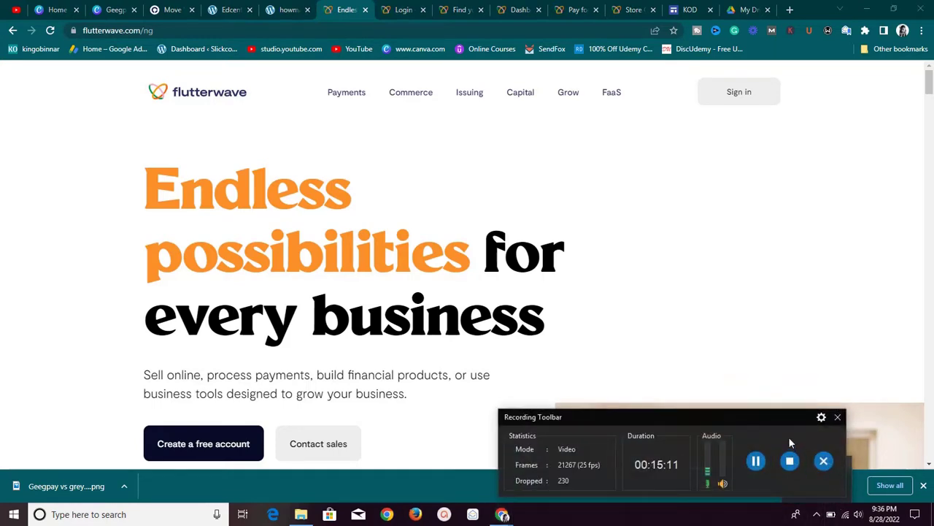
{"action": "left_click_drag", "start_coordinate": [766, 425], "coordinate": [830, 465]}
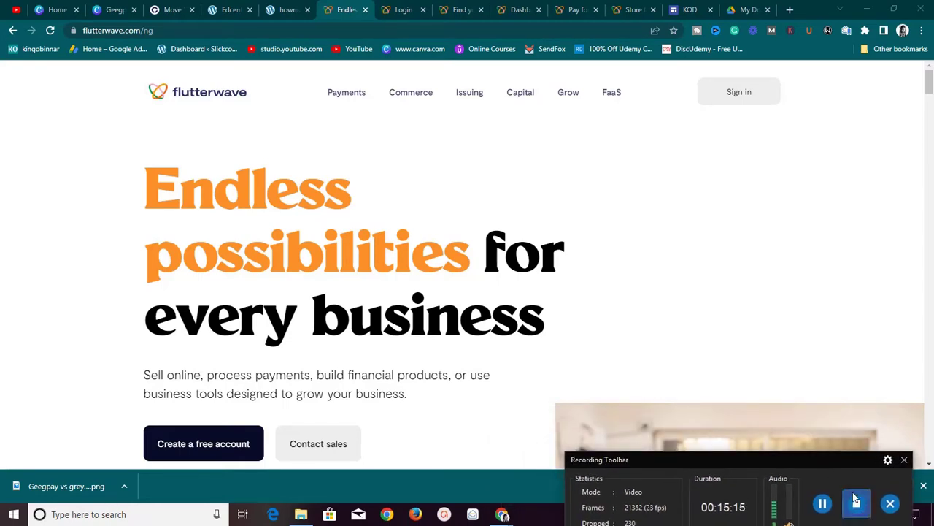